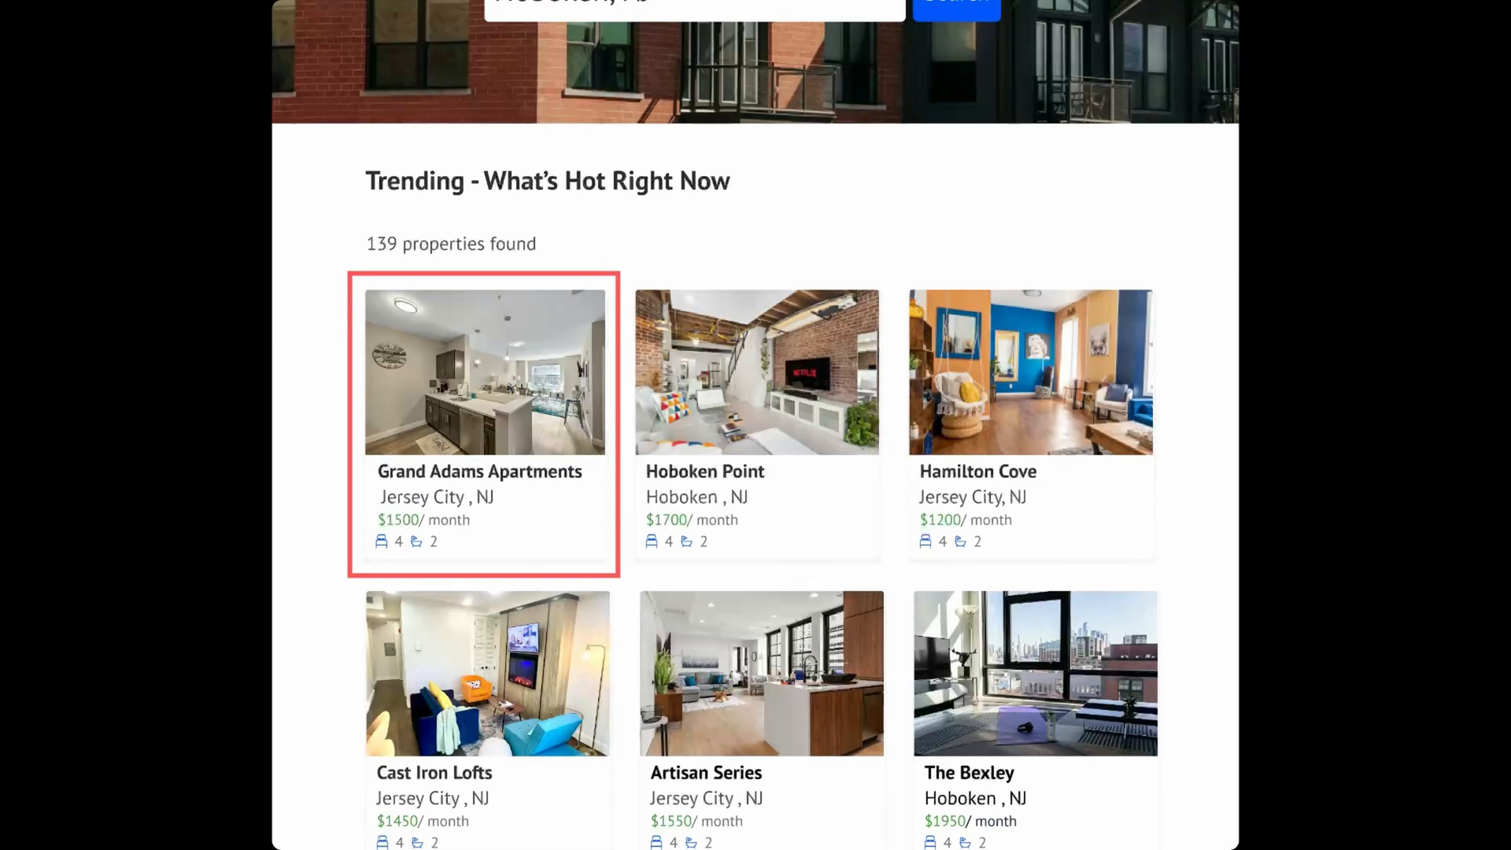
Review the original landing page design, from the trending listings through the news and tour sections, back to the hero
{"action": "scroll", "coordinate": [755, 425], "scroll_direction": "down", "scroll_amount": 12}
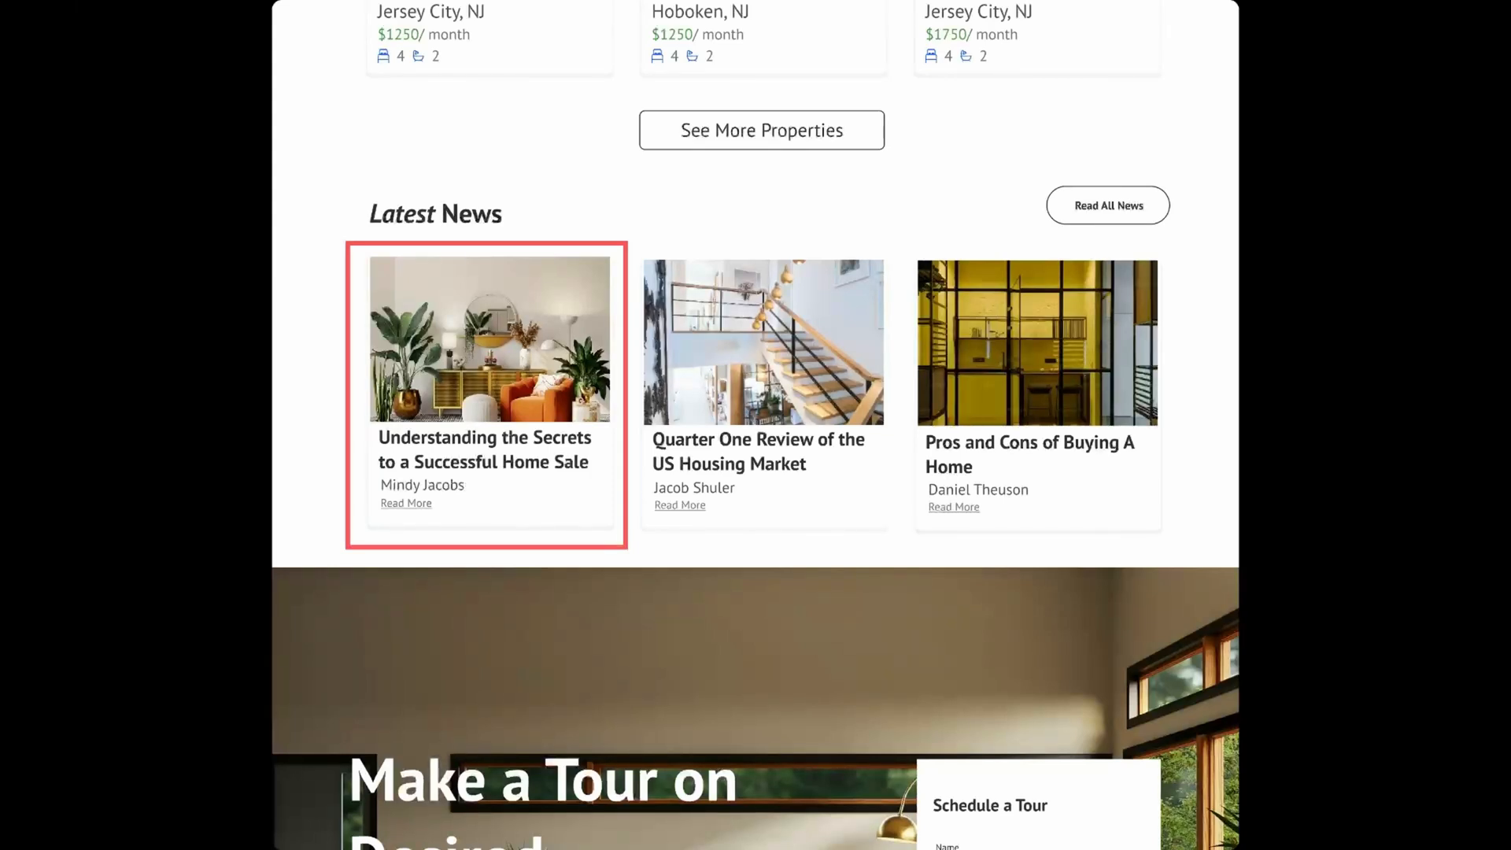
{"action": "scroll", "coordinate": [756, 425], "scroll_direction": "down", "scroll_amount": 5}
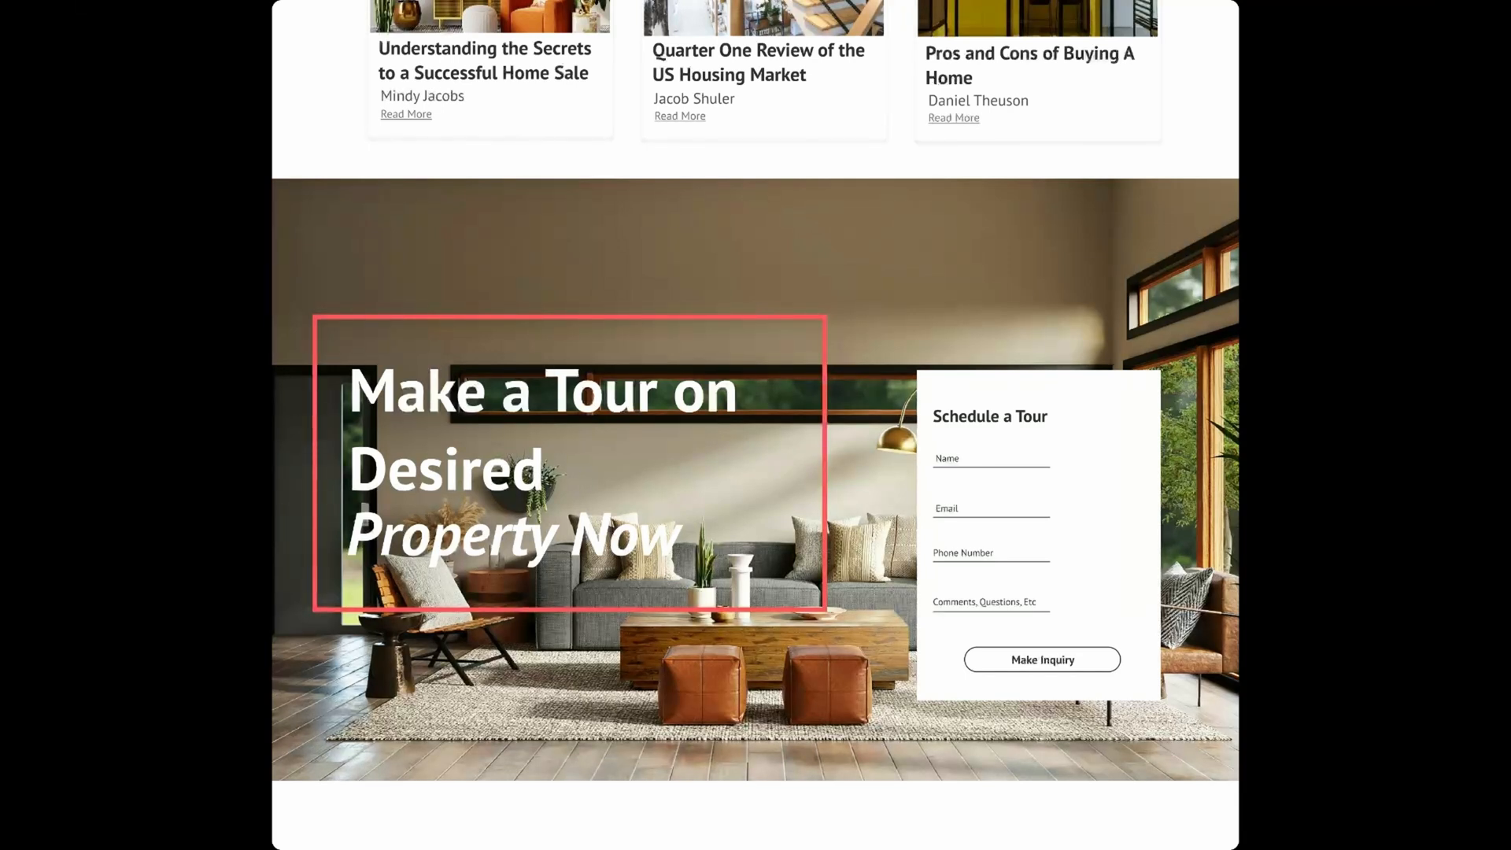
{"action": "scroll", "coordinate": [755, 425], "scroll_direction": "up", "scroll_amount": 20}
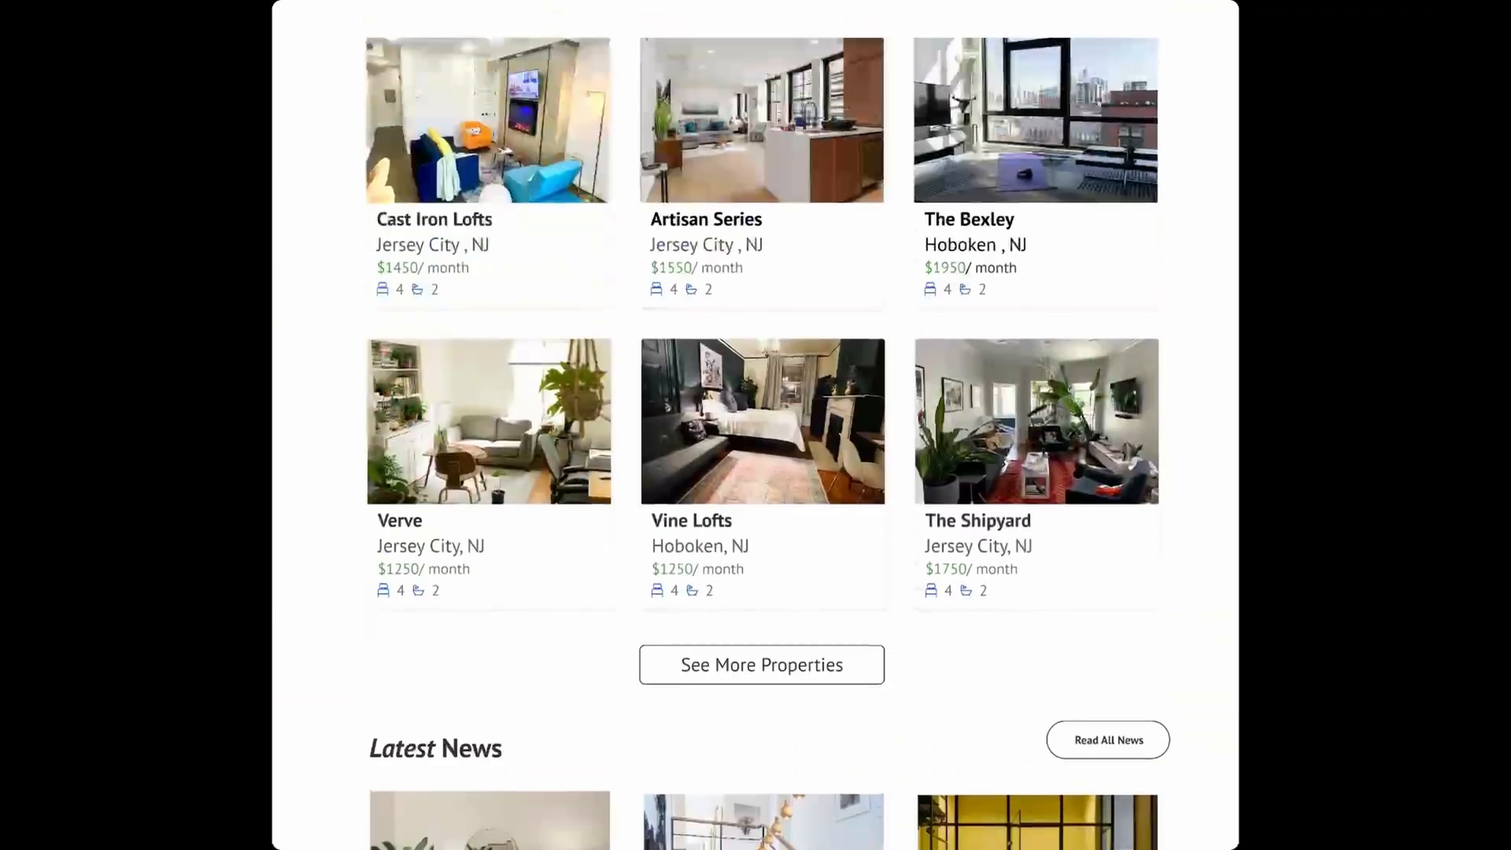
{"action": "scroll", "coordinate": [756, 425], "scroll_direction": "up", "scroll_amount": 2}
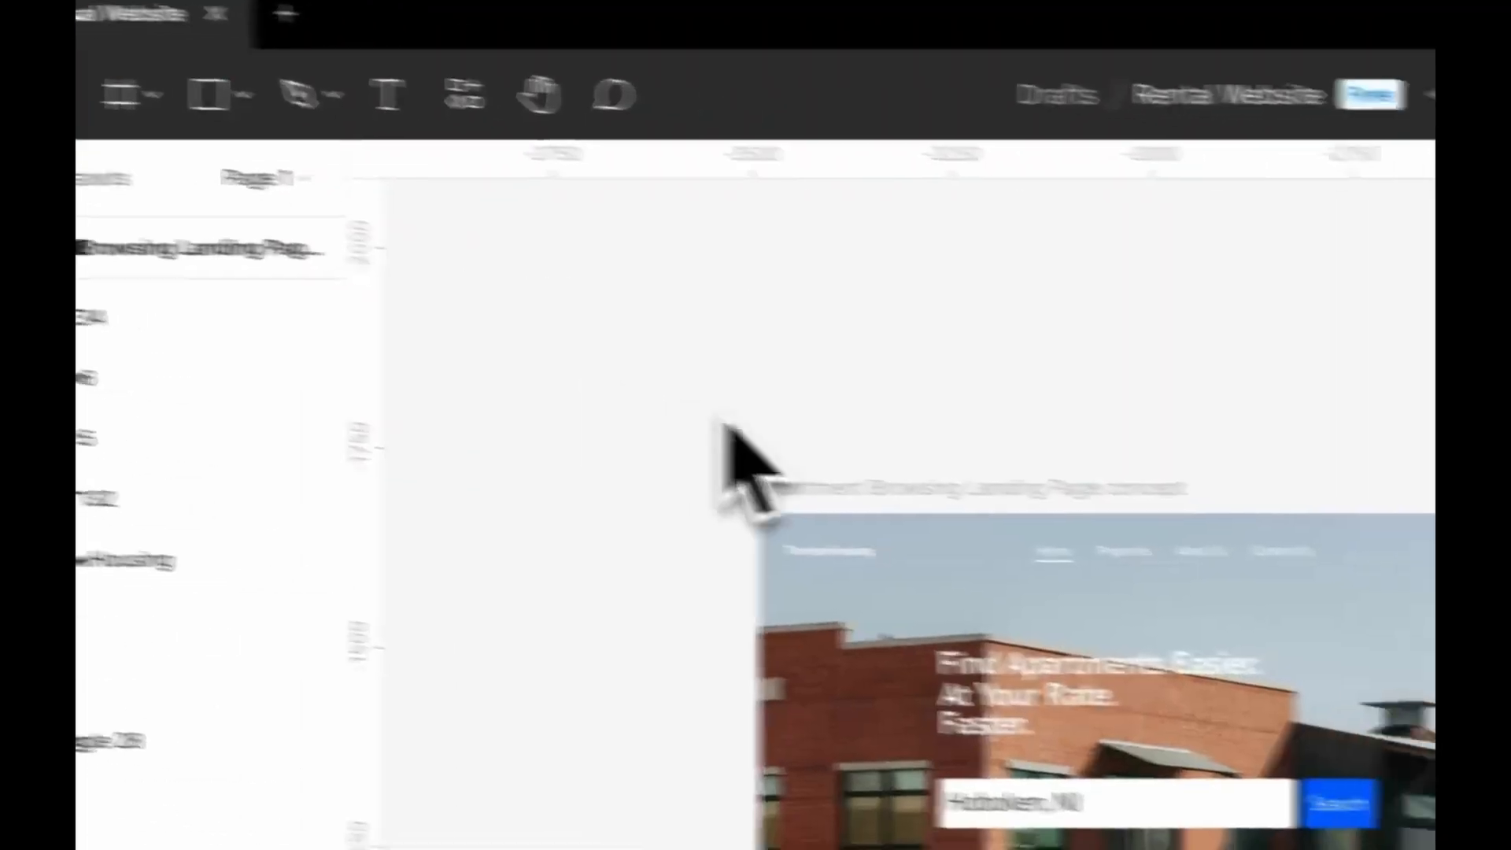
Duplicate the "Apartment Browsing Landing Page concept" frame and place the copy beside the original
{"action": "left_click", "coordinate": [577, 296]}
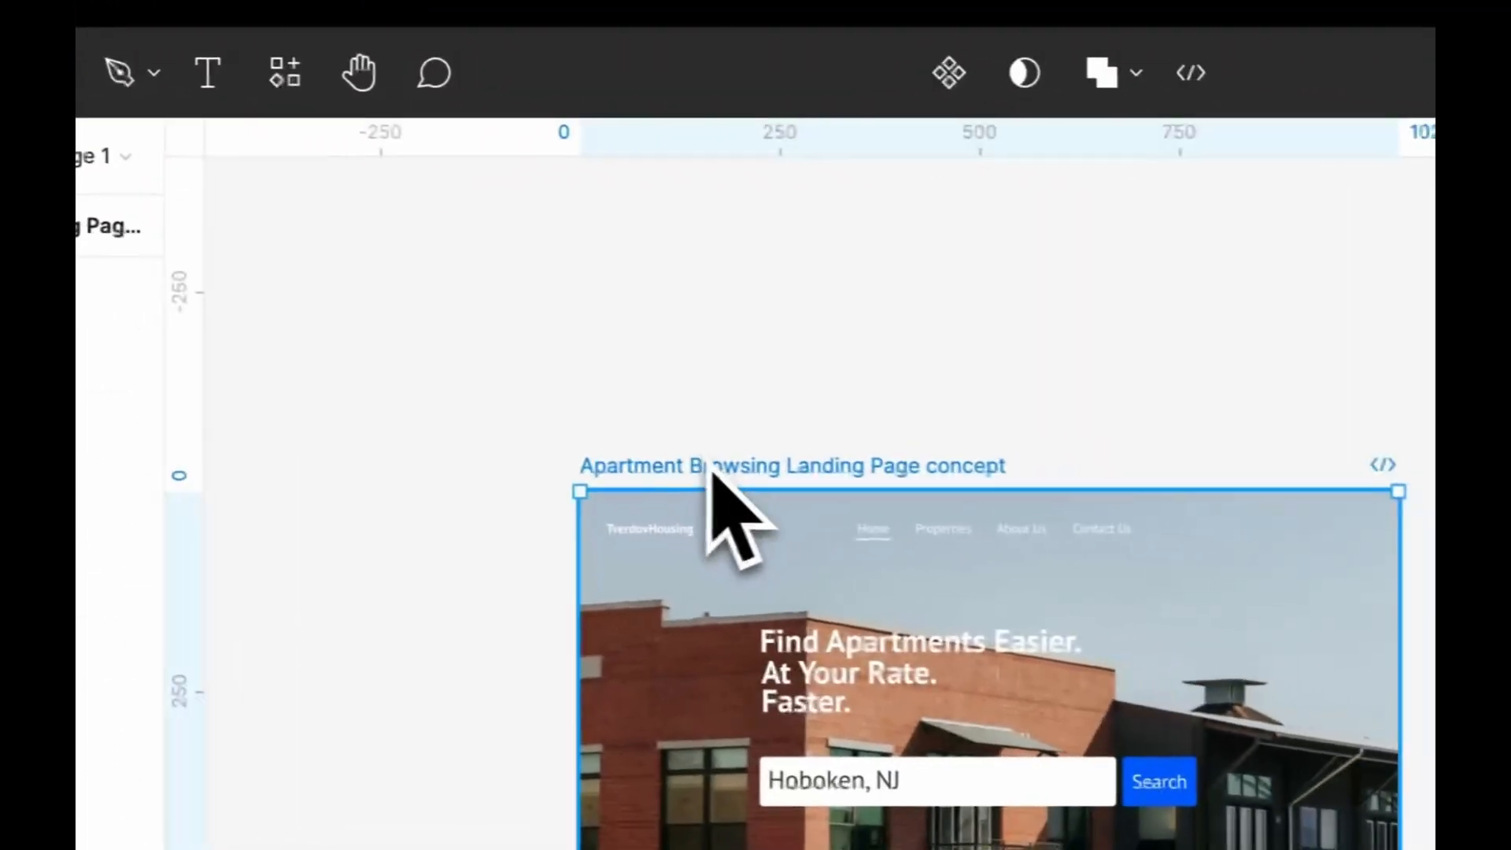
{"action": "key", "text": "super+d"}
{"action": "left_click_drag", "start_coordinate": [997, 376], "coordinate": [1060, 376]}
{"action": "scroll", "coordinate": [998, 376], "scroll_direction": "right", "scroll_amount": 5}
Delete all hero content from the duplicated frame, including the background image, navigation, headline and search bar
{"action": "left_click", "coordinate": [460, 484]}
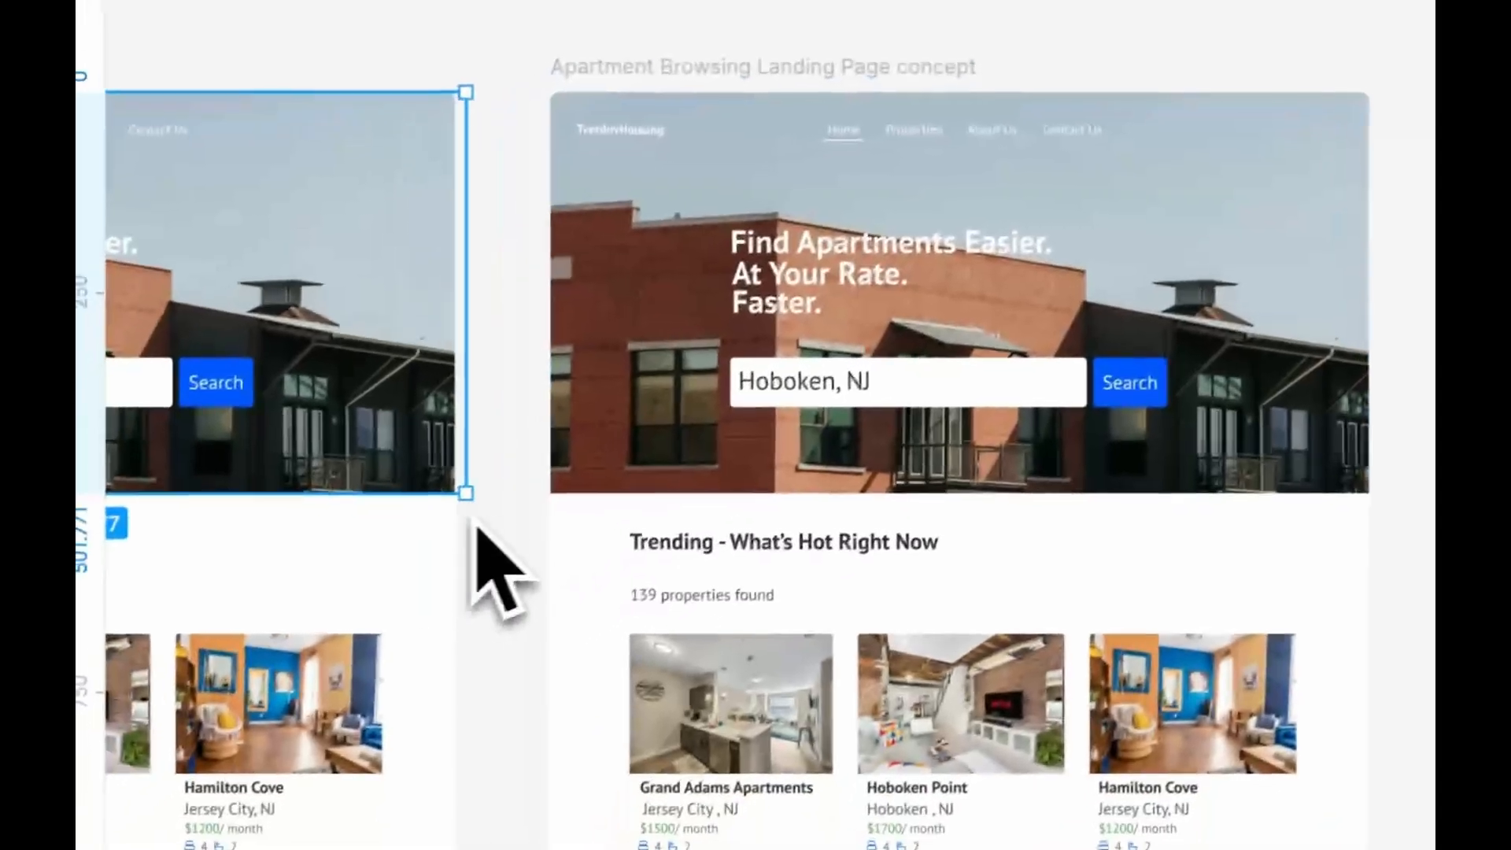
{"action": "left_click", "coordinate": [484, 516]}
{"action": "left_click_drag", "start_coordinate": [581, 509], "coordinate": [1083, 290]}
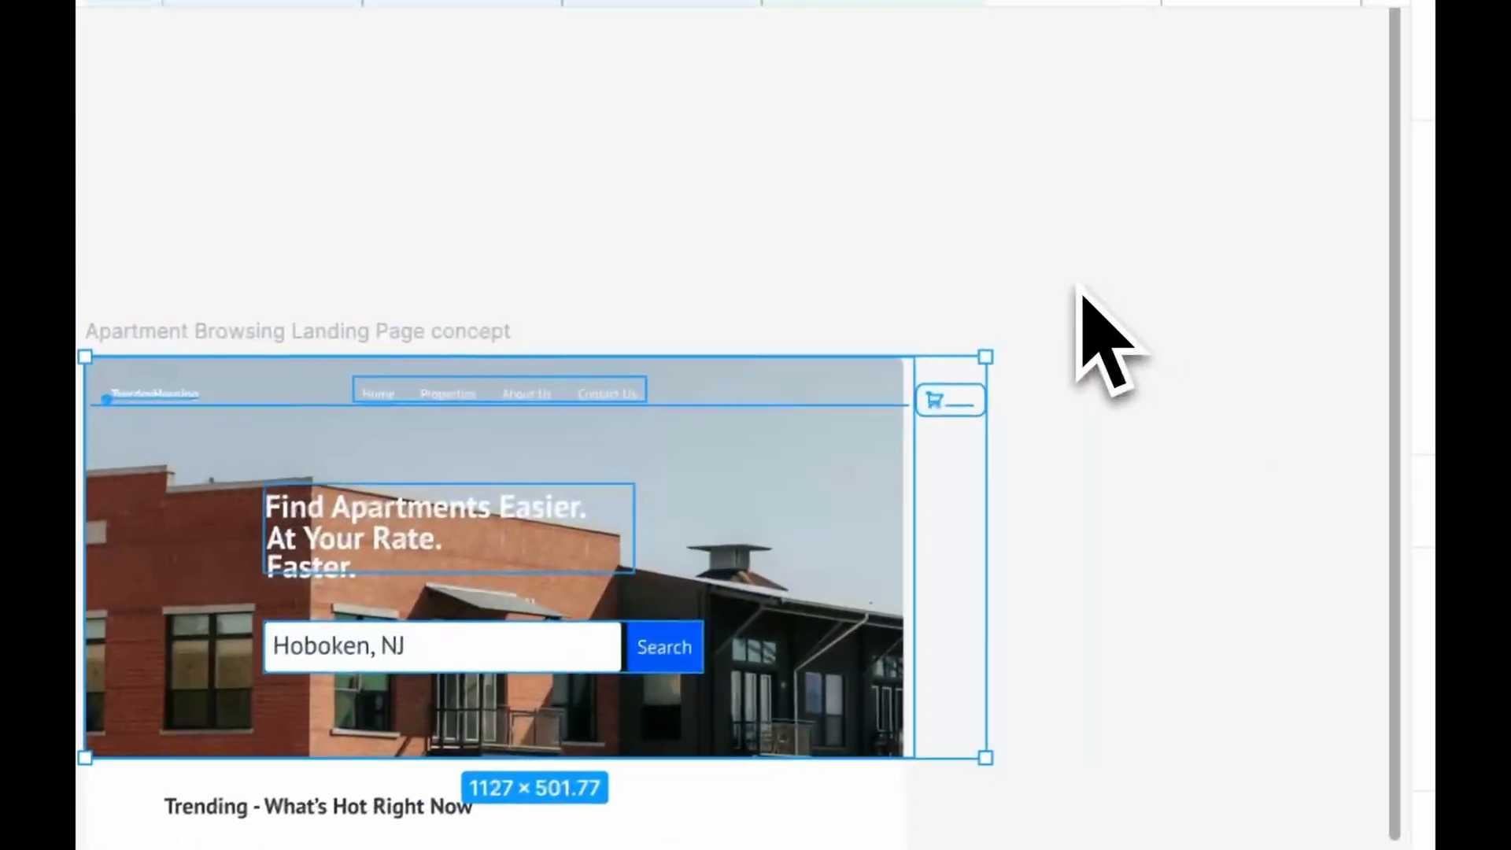
{"action": "key", "text": "Delete"}
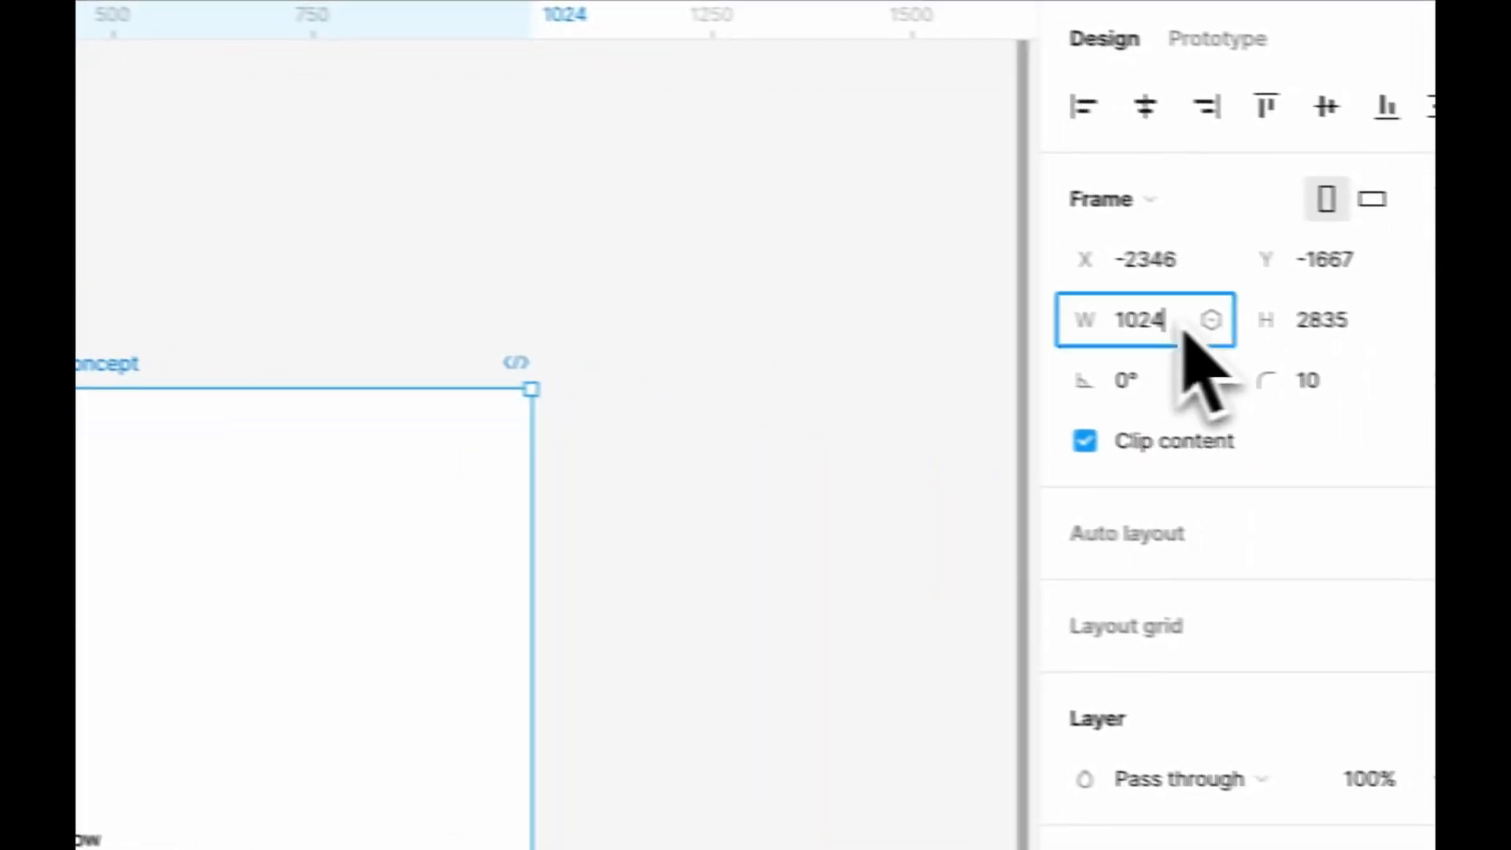
Set the duplicated frame's width to 1440
{"action": "left_click", "coordinate": [1121, 318]}
{"action": "type", "text": "1440"}
{"action": "key", "text": "Return"}
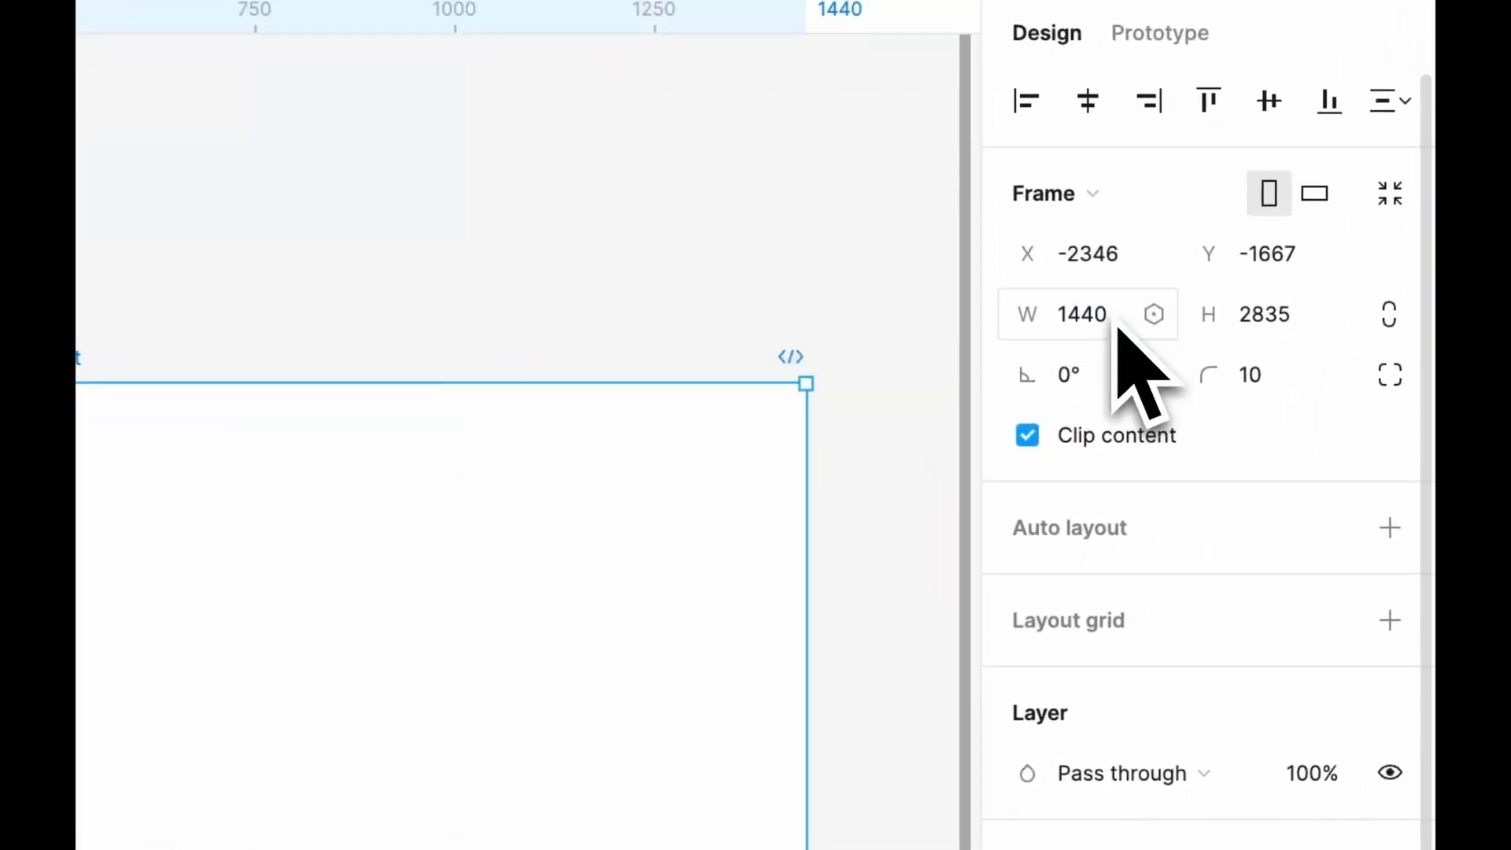
{"action": "key", "text": "Escape"}
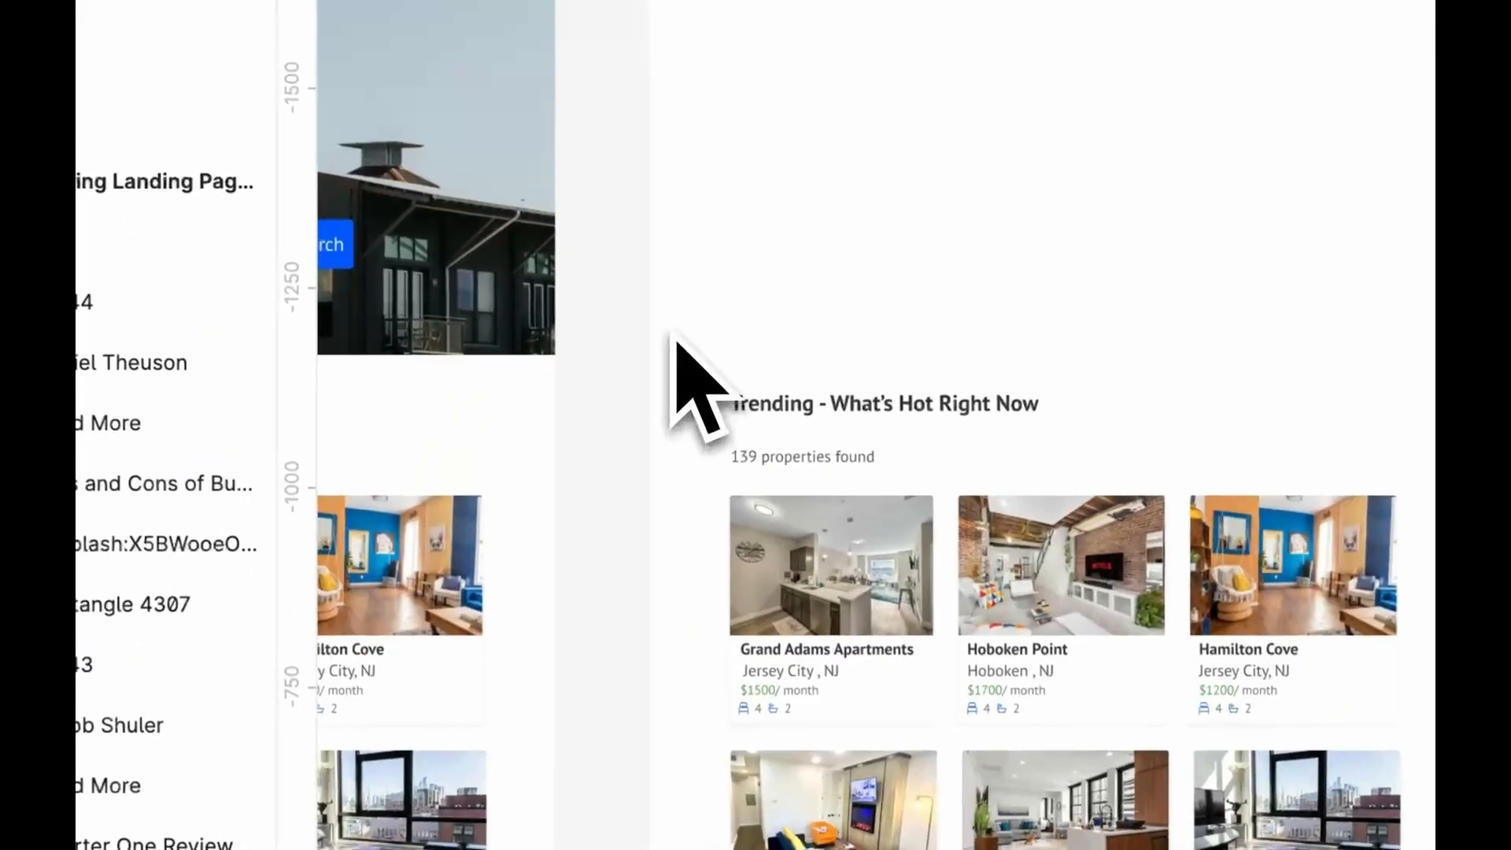
Draw a 1440 × 568 rectangle across the top of the widened frame as the hero background
{"action": "scroll", "coordinate": [673, 335], "scroll_direction": "up", "scroll_amount": 3}
{"action": "left_click_drag", "start_coordinate": [860, 192], "coordinate": [681, 621]}
{"action": "key", "text": "r"}
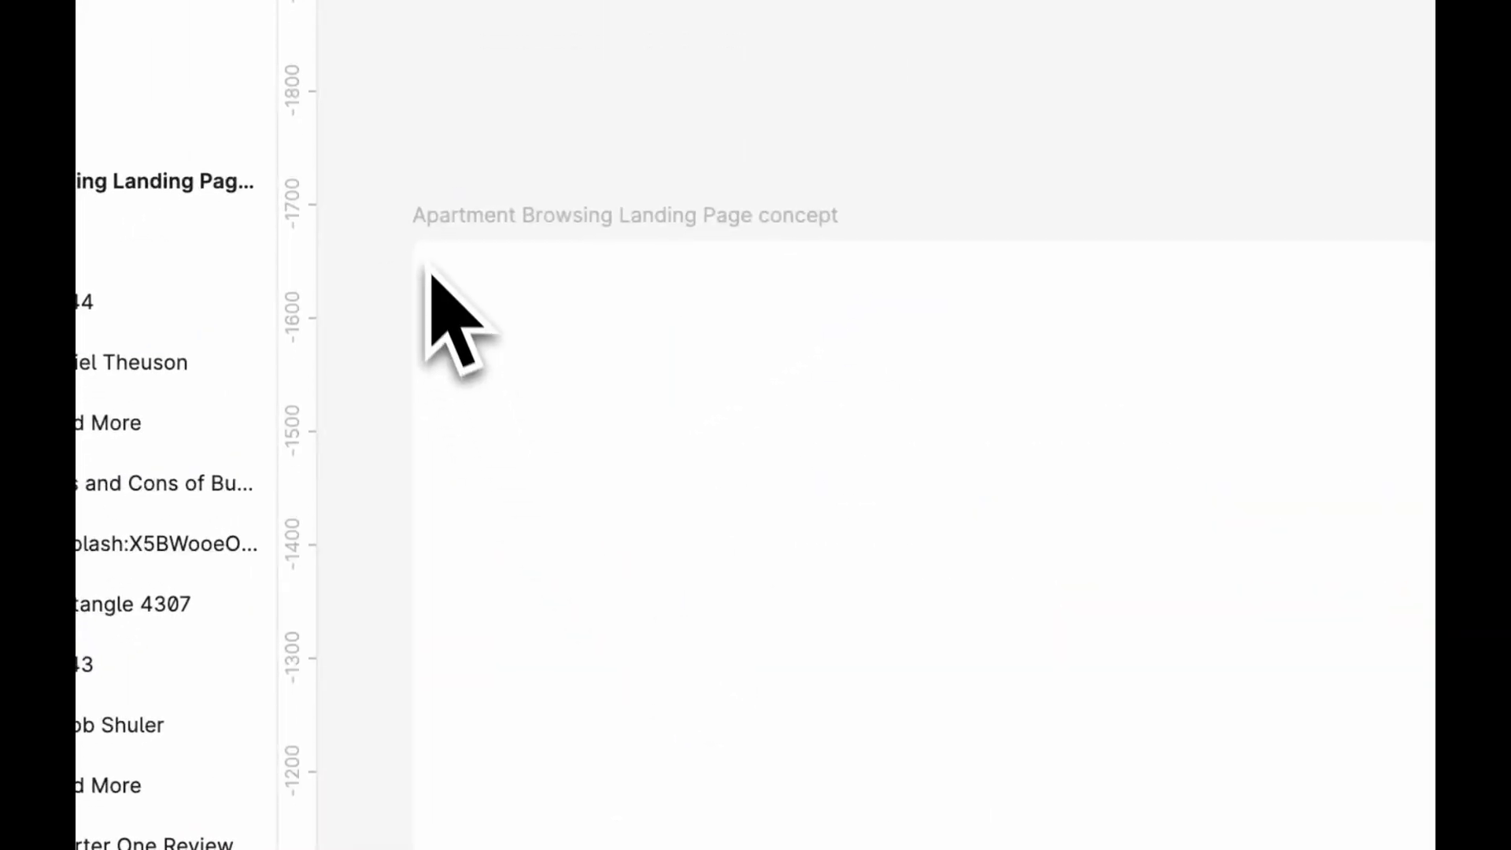
{"action": "left_click_drag", "start_coordinate": [412, 240], "coordinate": [1004, 527]}
{"action": "left_click_drag", "start_coordinate": [1271, 582], "coordinate": [1073, 614]}
{"action": "left_click_drag", "start_coordinate": [443, 485], "coordinate": [443, 494]}
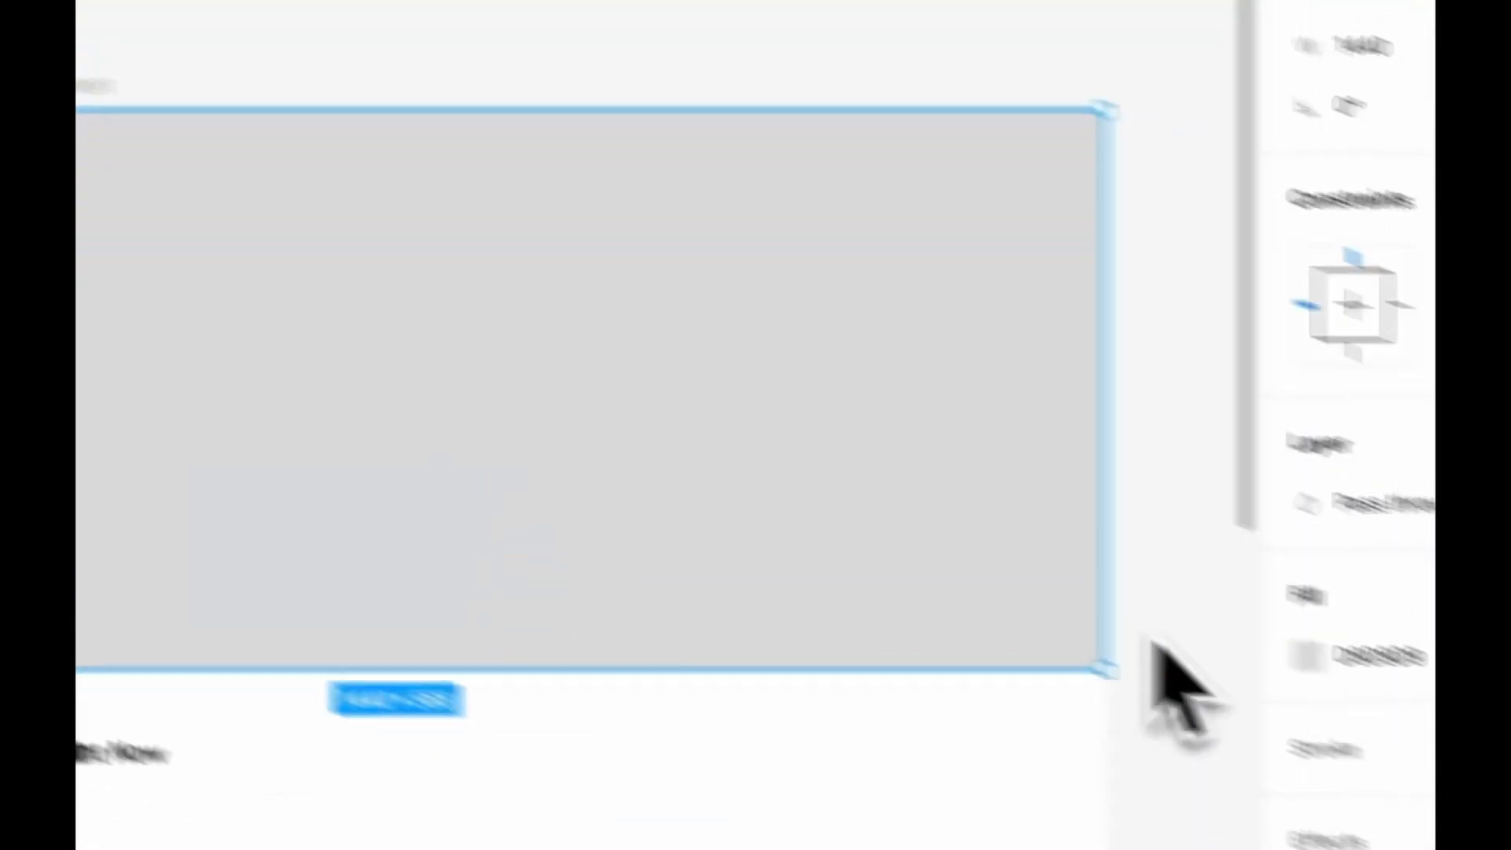
Lighten the hero rectangle's fill to a very pale grey
{"action": "left_click", "coordinate": [1098, 573]}
{"action": "left_click_drag", "start_coordinate": [645, 411], "coordinate": [573, 301]}
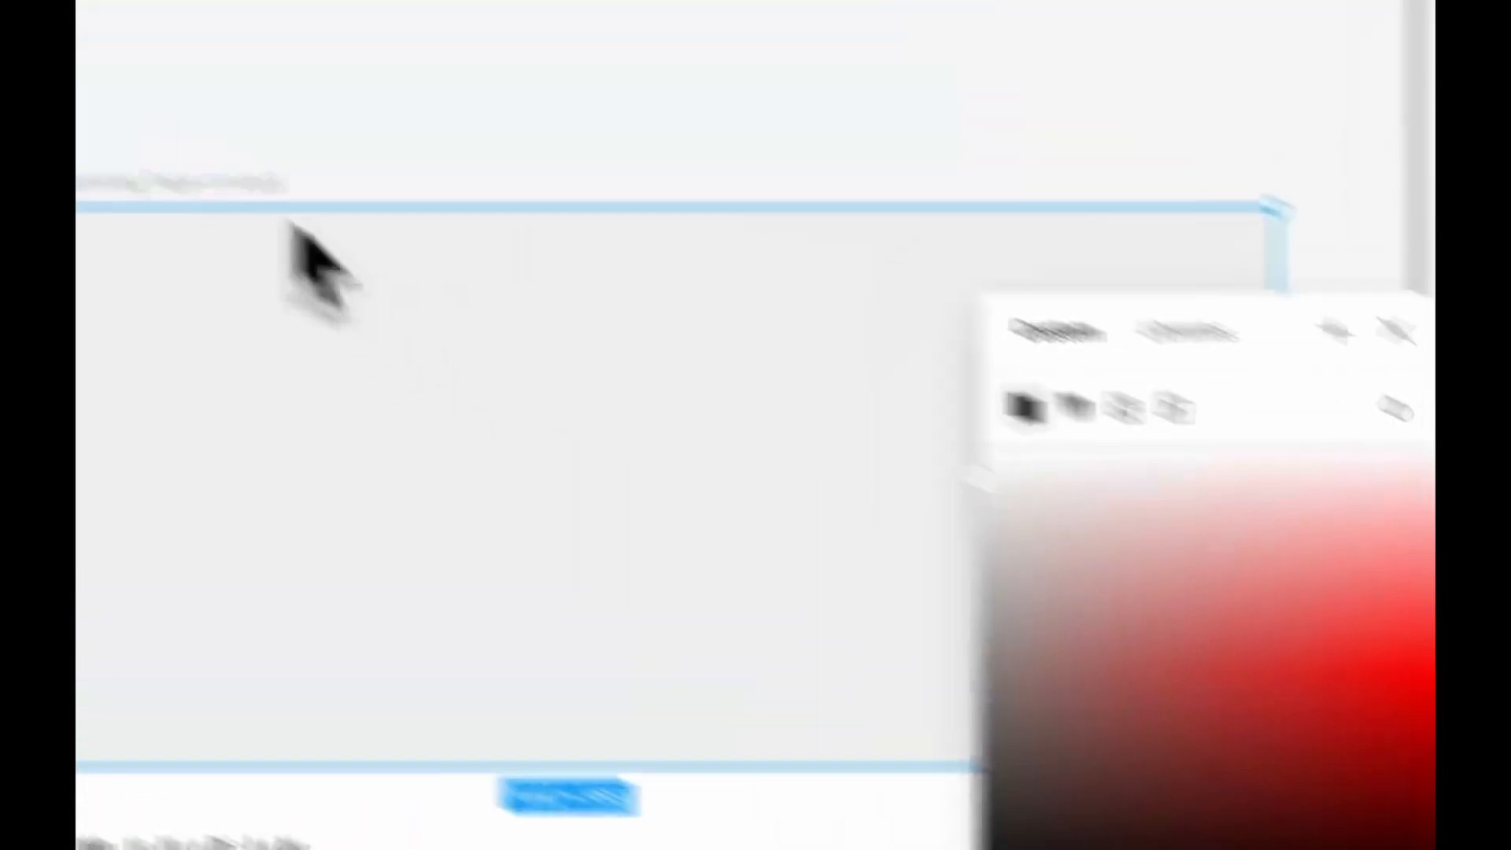
{"action": "left_click", "coordinate": [97, 99]}
Copy the headline text from the original hero and paste it into the new frame's hero area
{"action": "scroll", "coordinate": [97, 98], "scroll_direction": "left", "scroll_amount": 5}
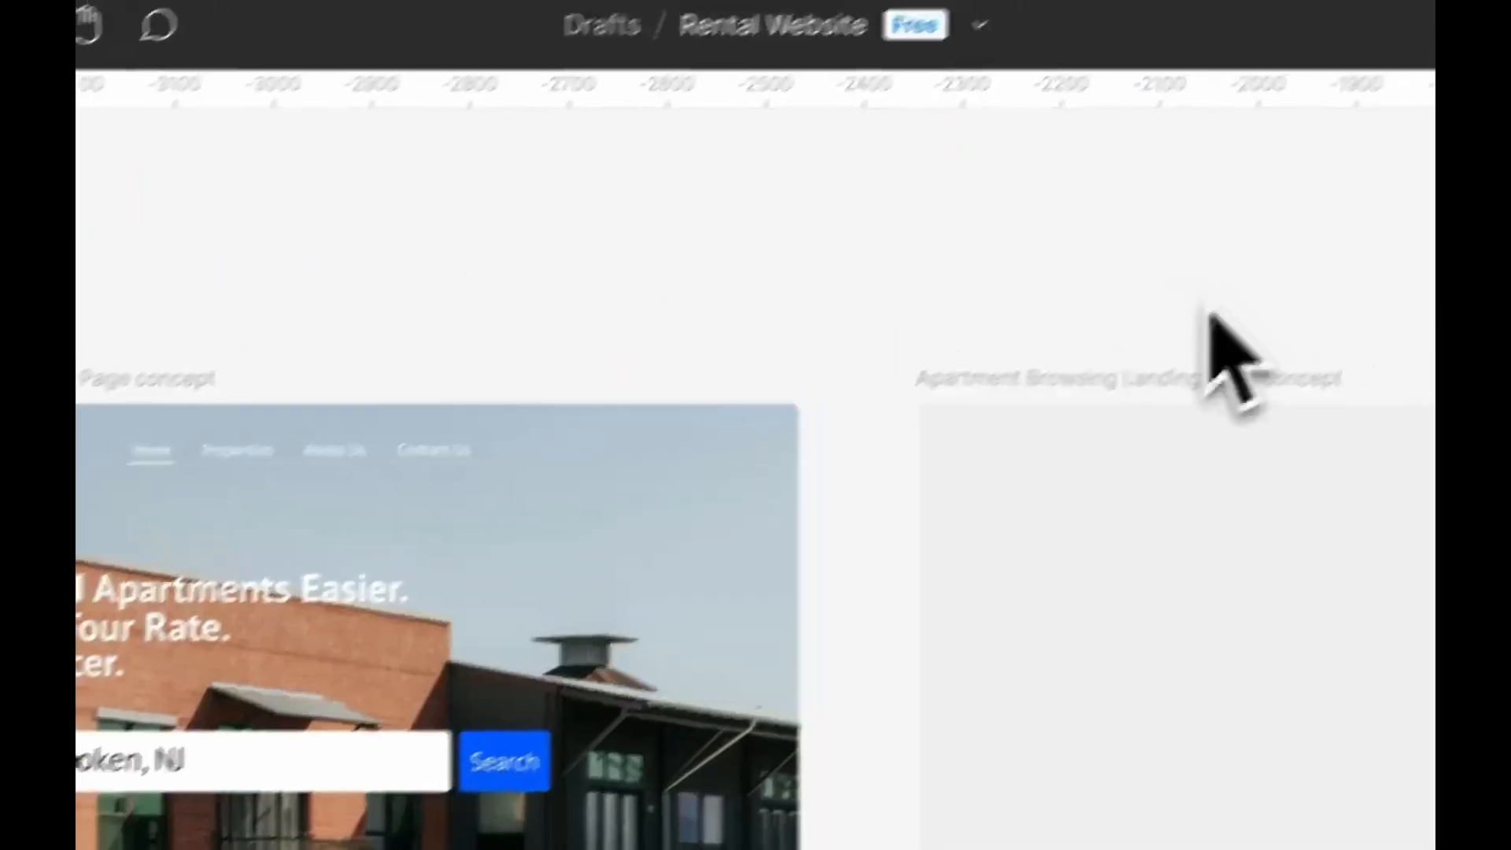
{"action": "left_click", "coordinate": [421, 504]}
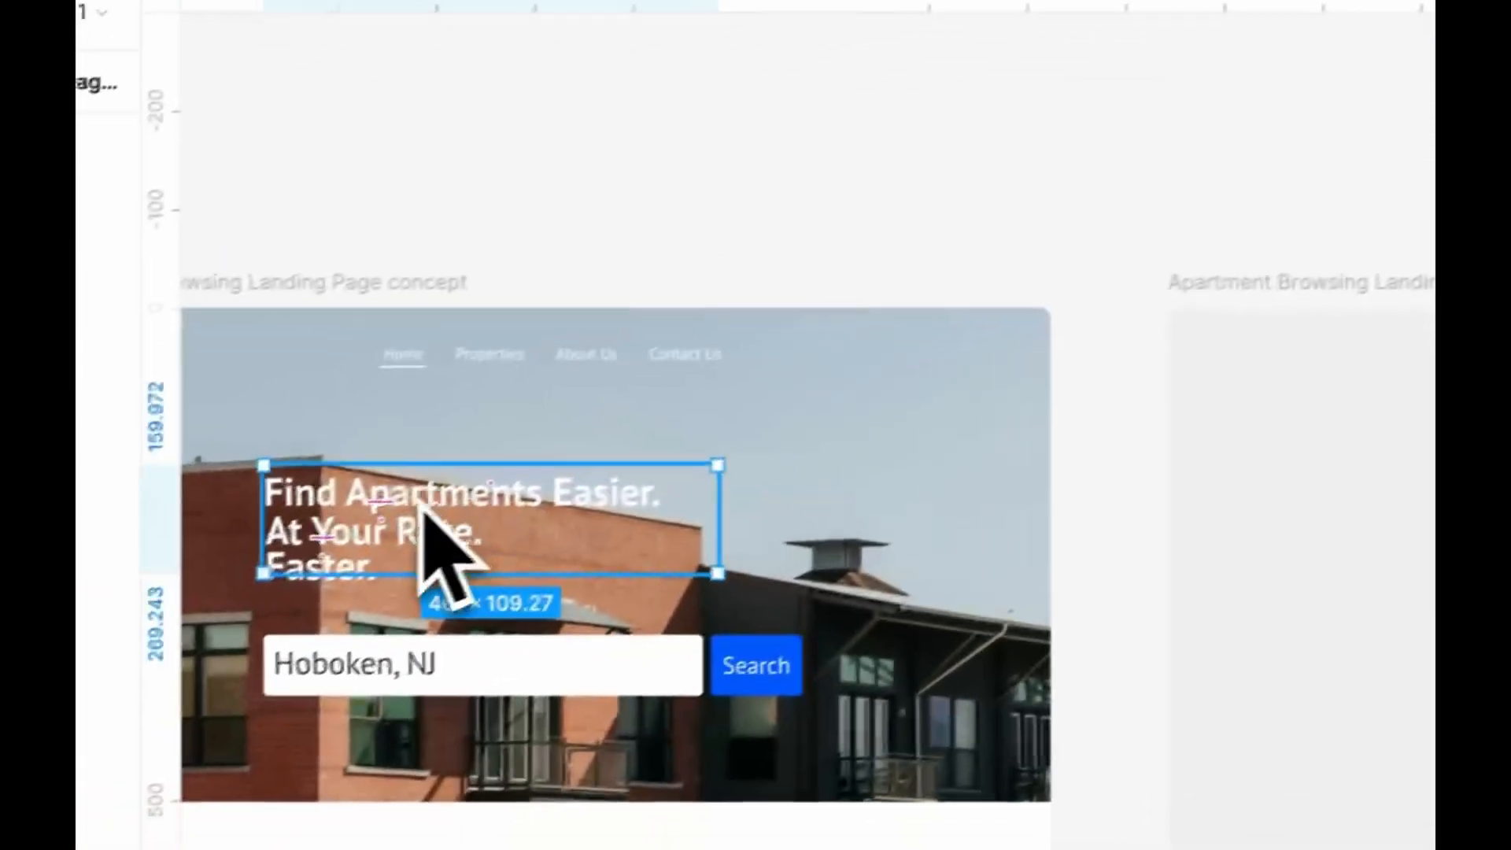
{"action": "key", "text": "super+c"}
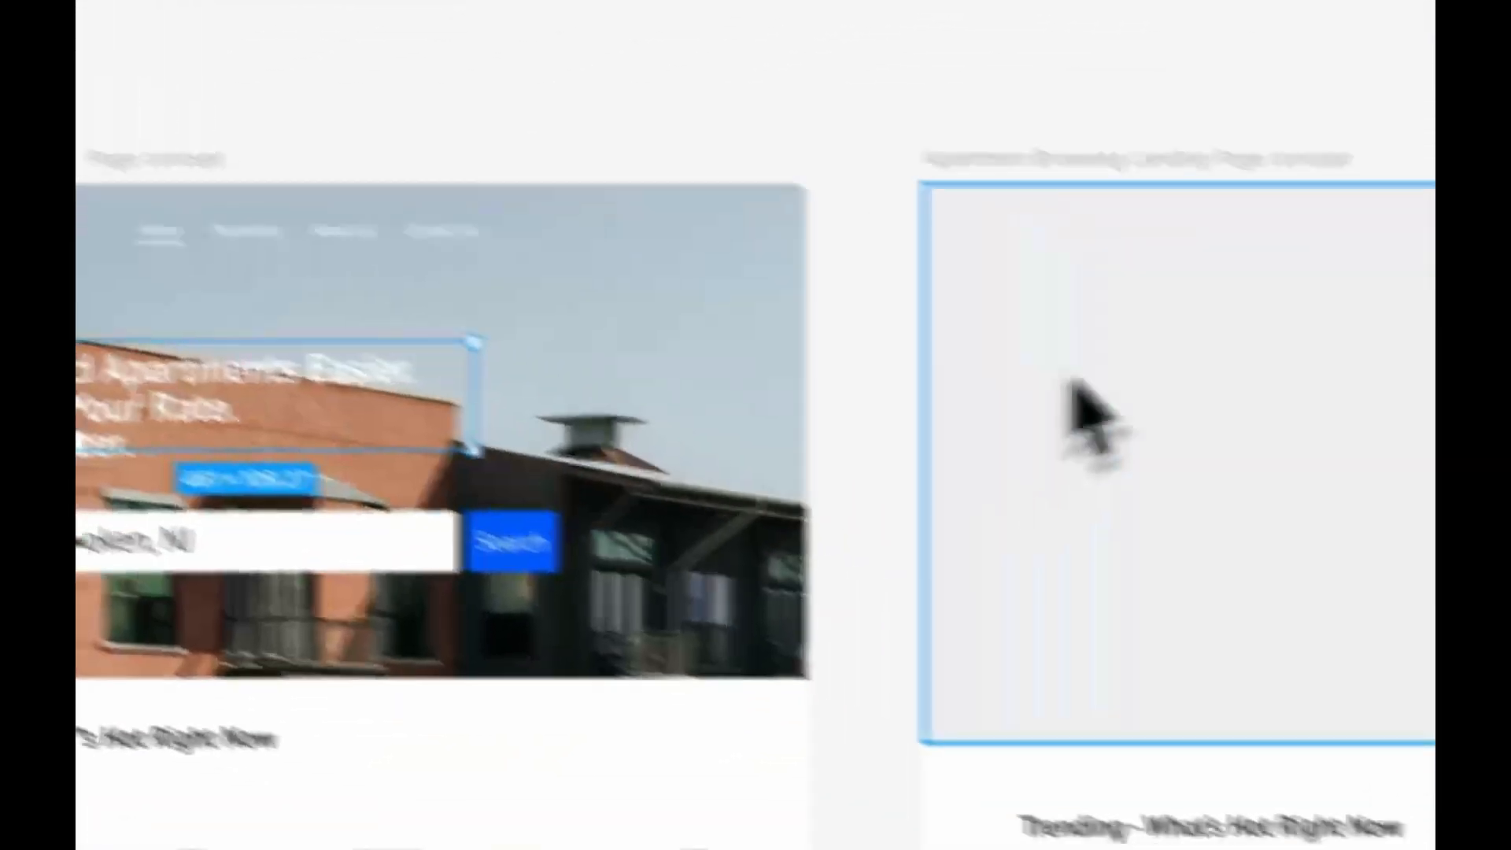
{"action": "left_click", "coordinate": [1227, 341]}
{"action": "key", "text": "super+v"}
{"action": "left_click_drag", "start_coordinate": [529, 295], "coordinate": [482, 287]}
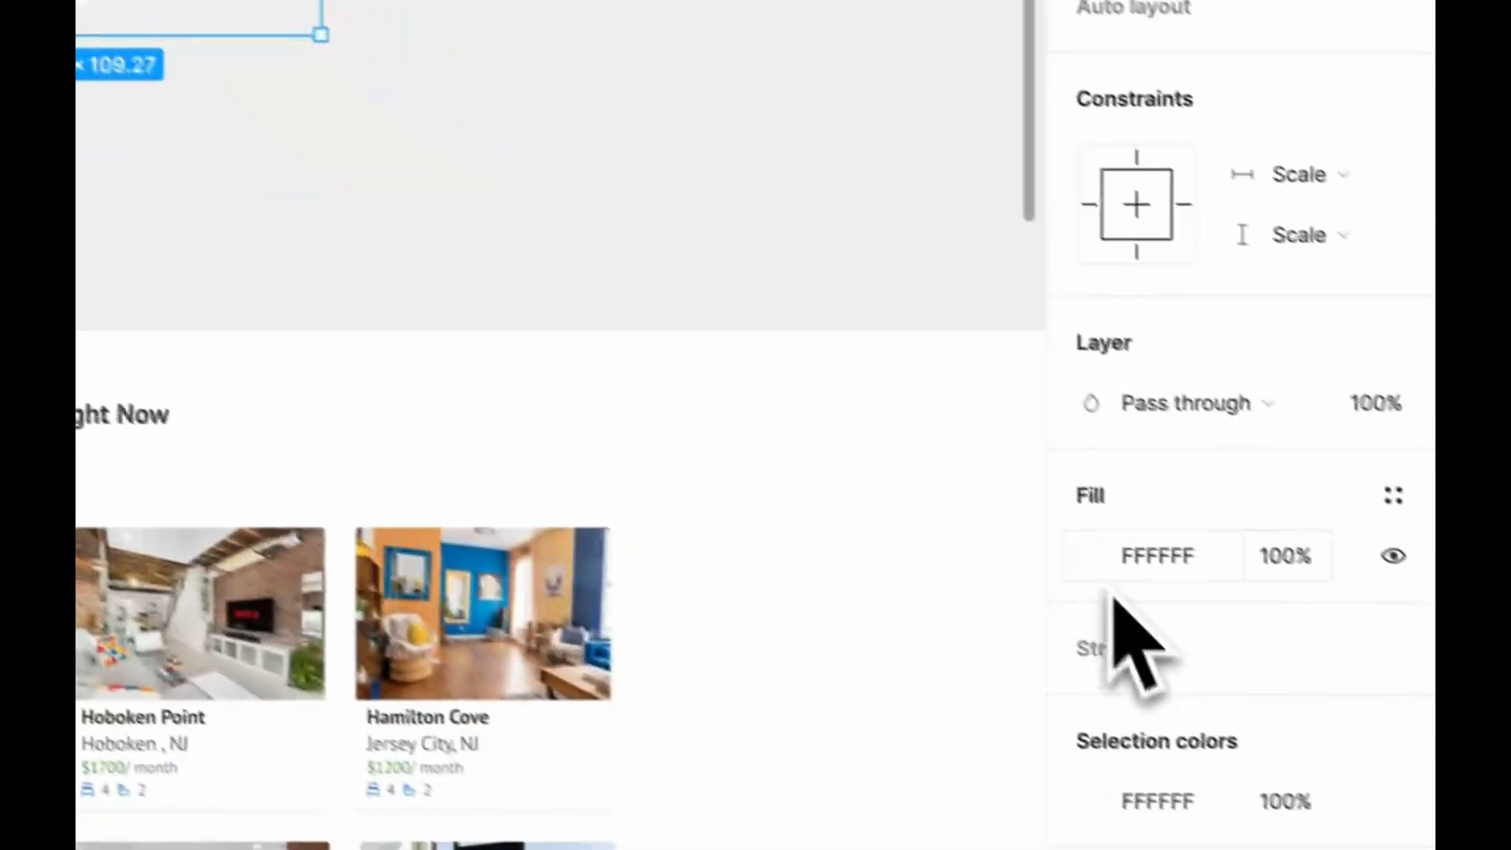
Set the pasted headline's fill to 222229 and rewrite it as "Find Apartments Easier At Your Rate. Faster" on two lines
{"action": "left_click", "coordinate": [1079, 552]}
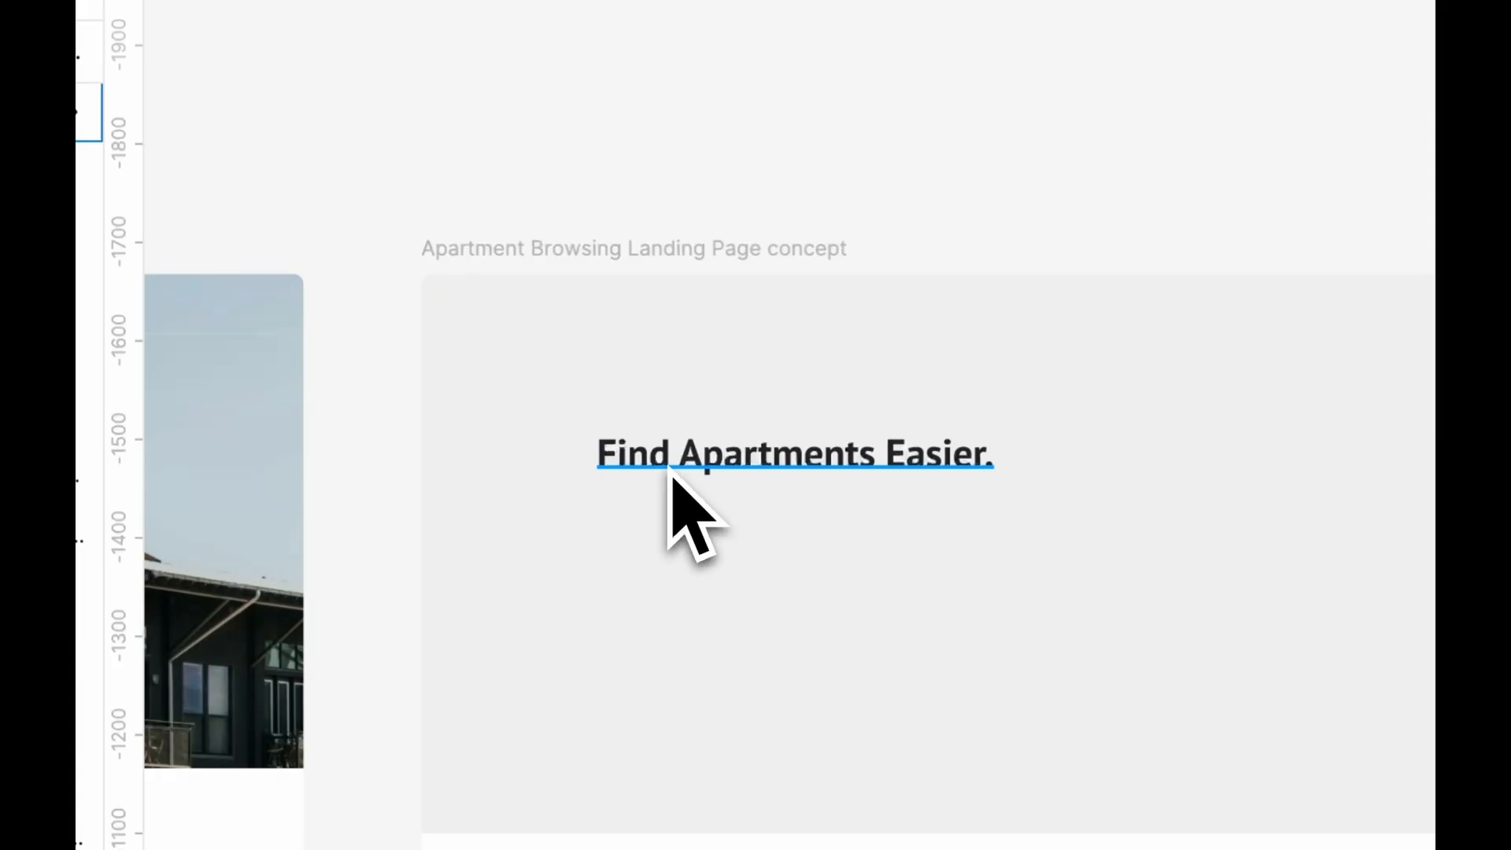
{"action": "double_click", "coordinate": [674, 470]}
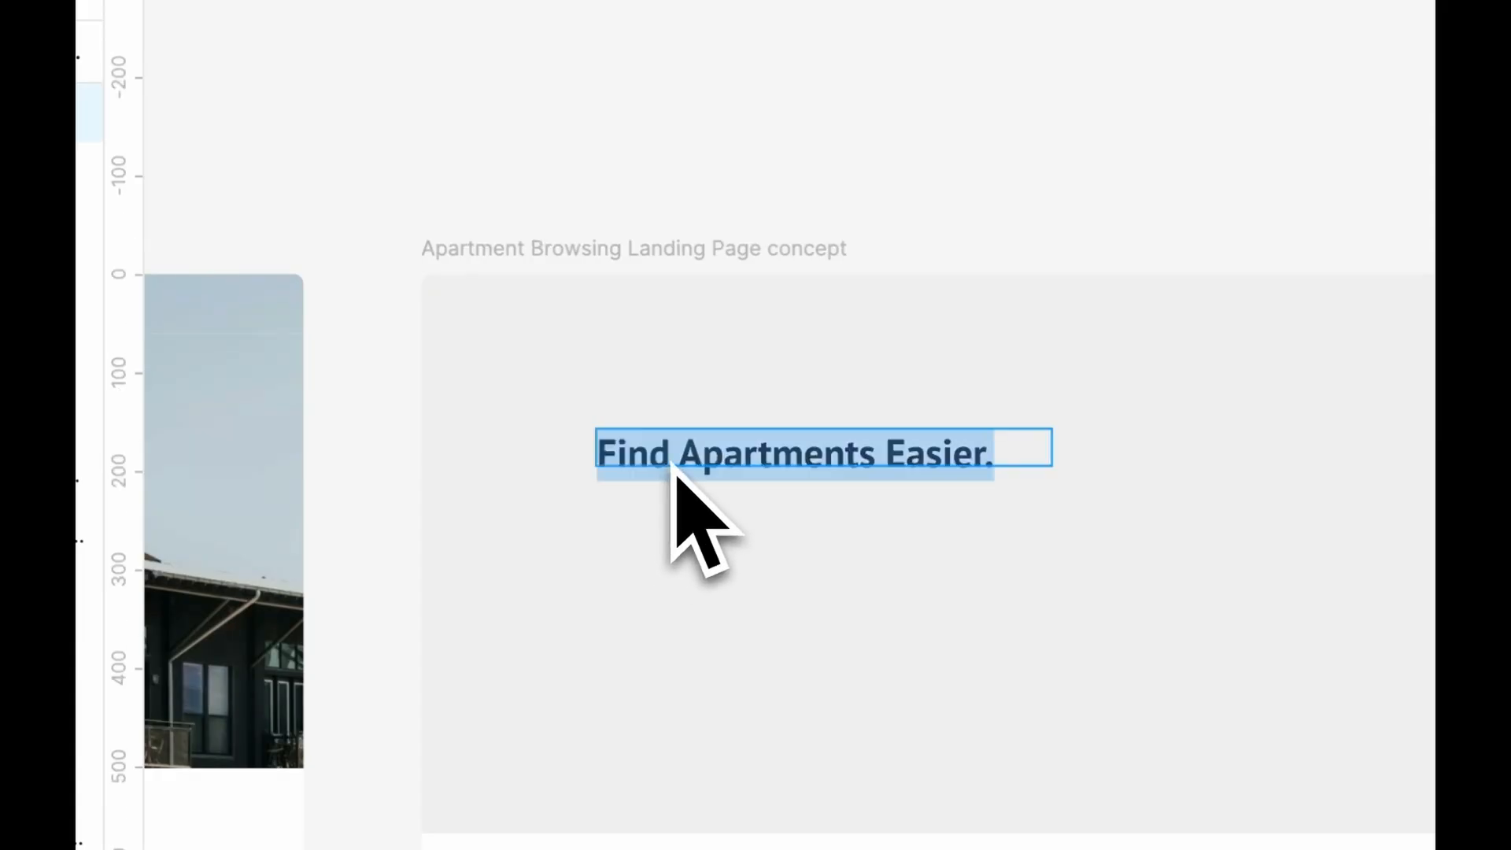
{"action": "type", "text": "Find Apart"}
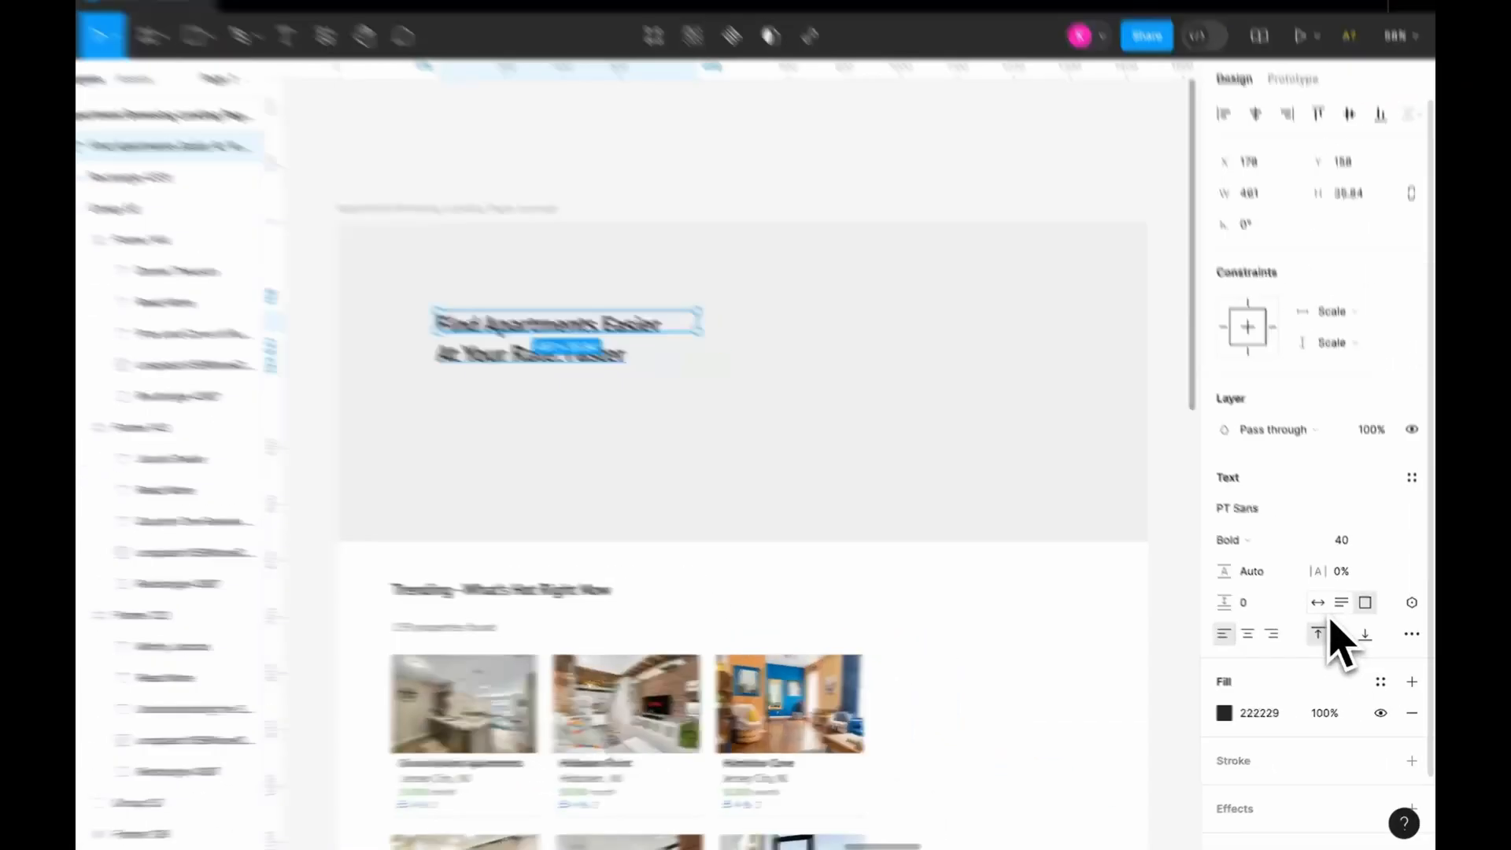
Set the headline to auto height, enlarge its font size and widen its text box to about 658 px
{"action": "left_click", "coordinate": [1340, 605]}
{"action": "left_click", "coordinate": [1280, 448]}
{"action": "double_click", "coordinate": [1282, 450]}
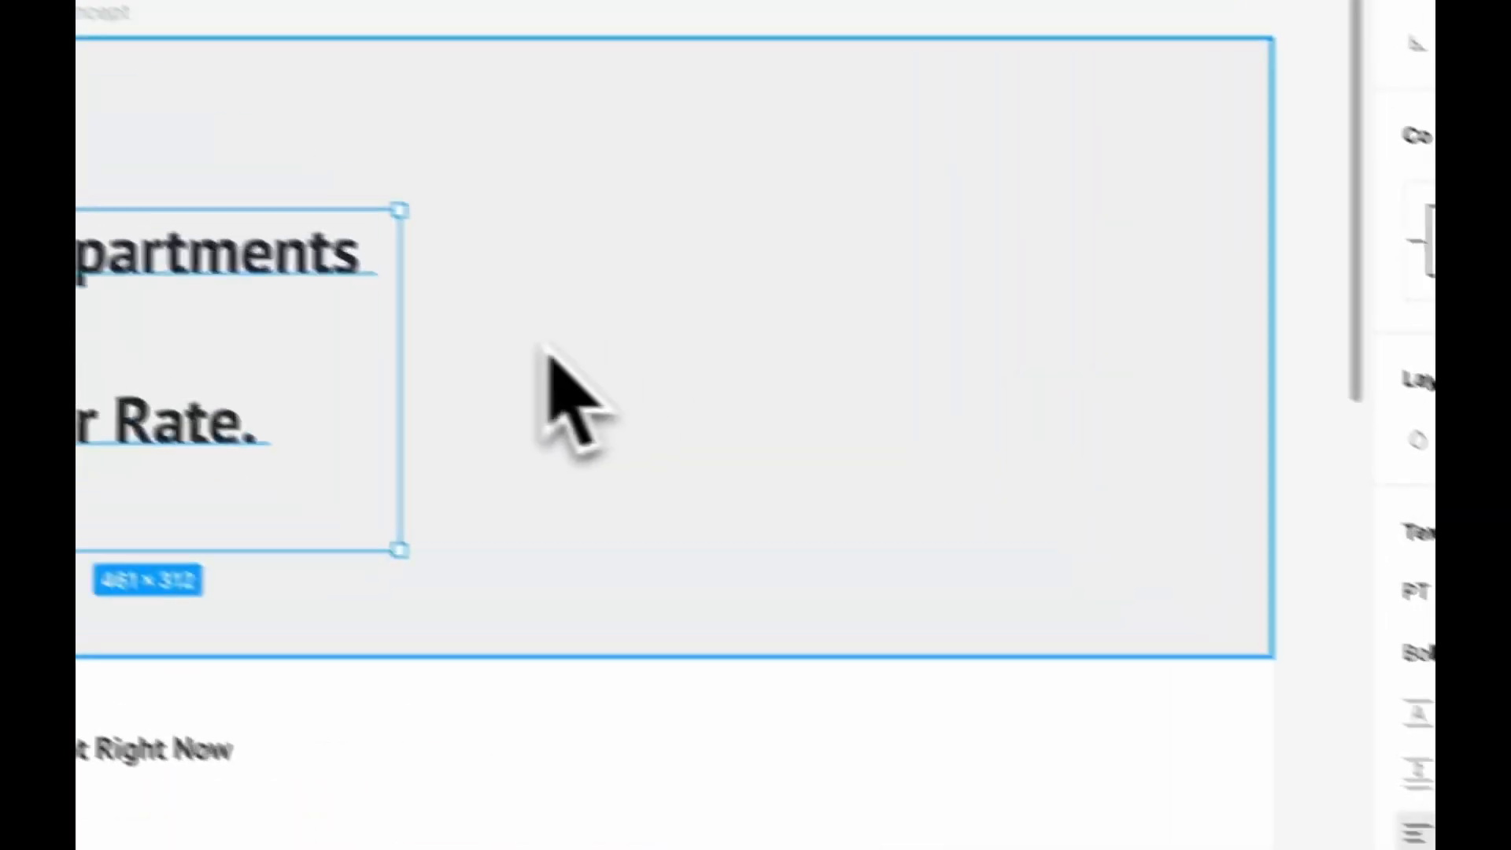
{"action": "left_click_drag", "start_coordinate": [483, 412], "coordinate": [701, 397]}
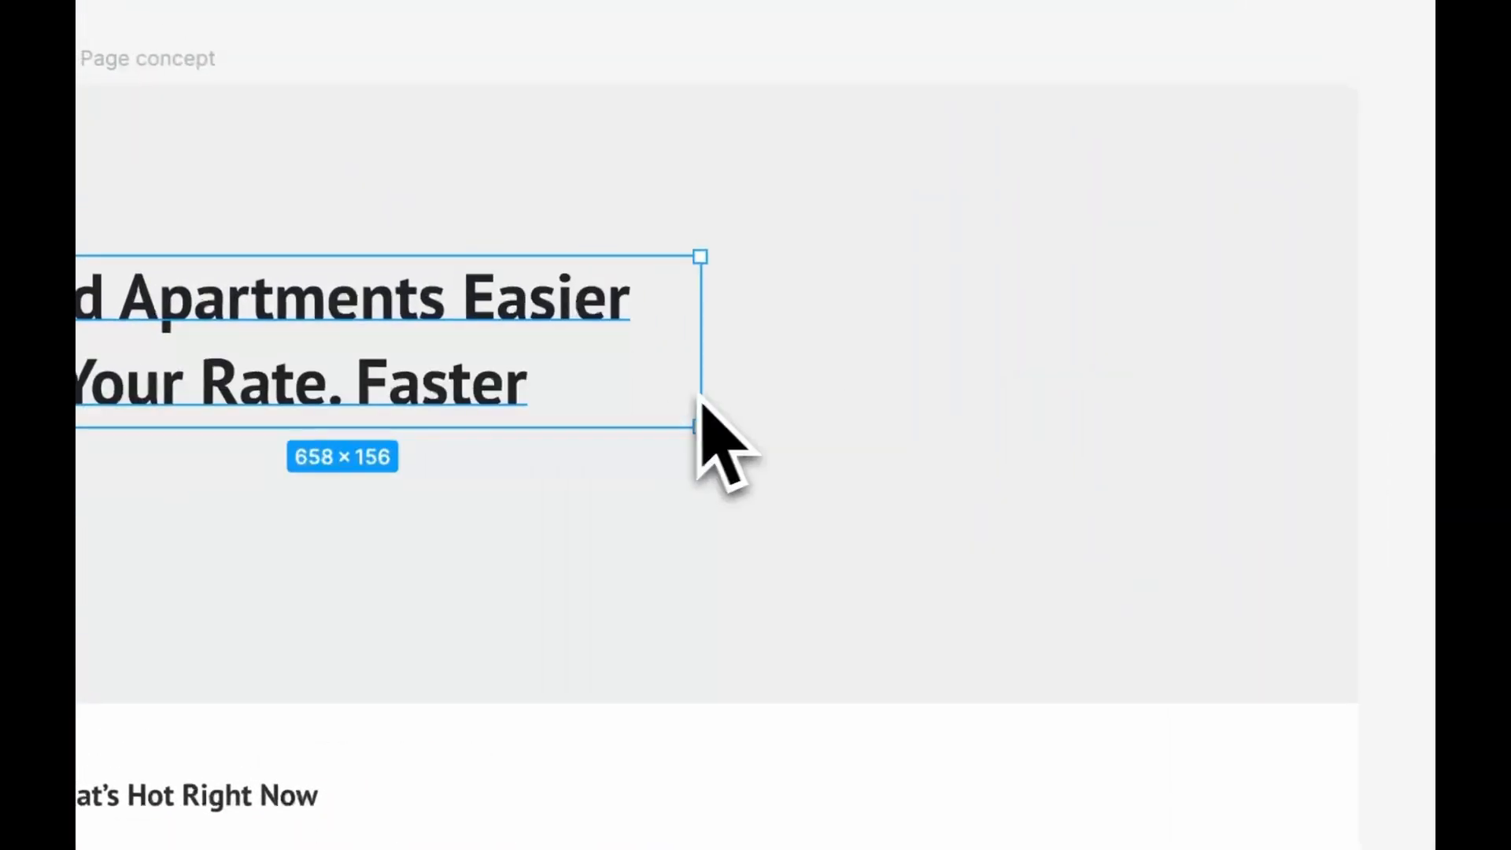
{"action": "left_click_drag", "start_coordinate": [650, 540], "coordinate": [602, 524]}
Add the text "Tverdov helps you find the perfect apartment in your area by matching your preferences with the latest inventory." below the headline in Regular weight
{"action": "left_click", "coordinate": [932, 275]}
{"action": "scroll", "coordinate": [939, 266], "scroll_direction": "left", "scroll_amount": 1}
{"action": "scroll", "coordinate": [940, 266], "scroll_direction": "down", "scroll_amount": 1}
{"action": "scroll", "coordinate": [937, 291], "scroll_direction": "down", "scroll_amount": 1}
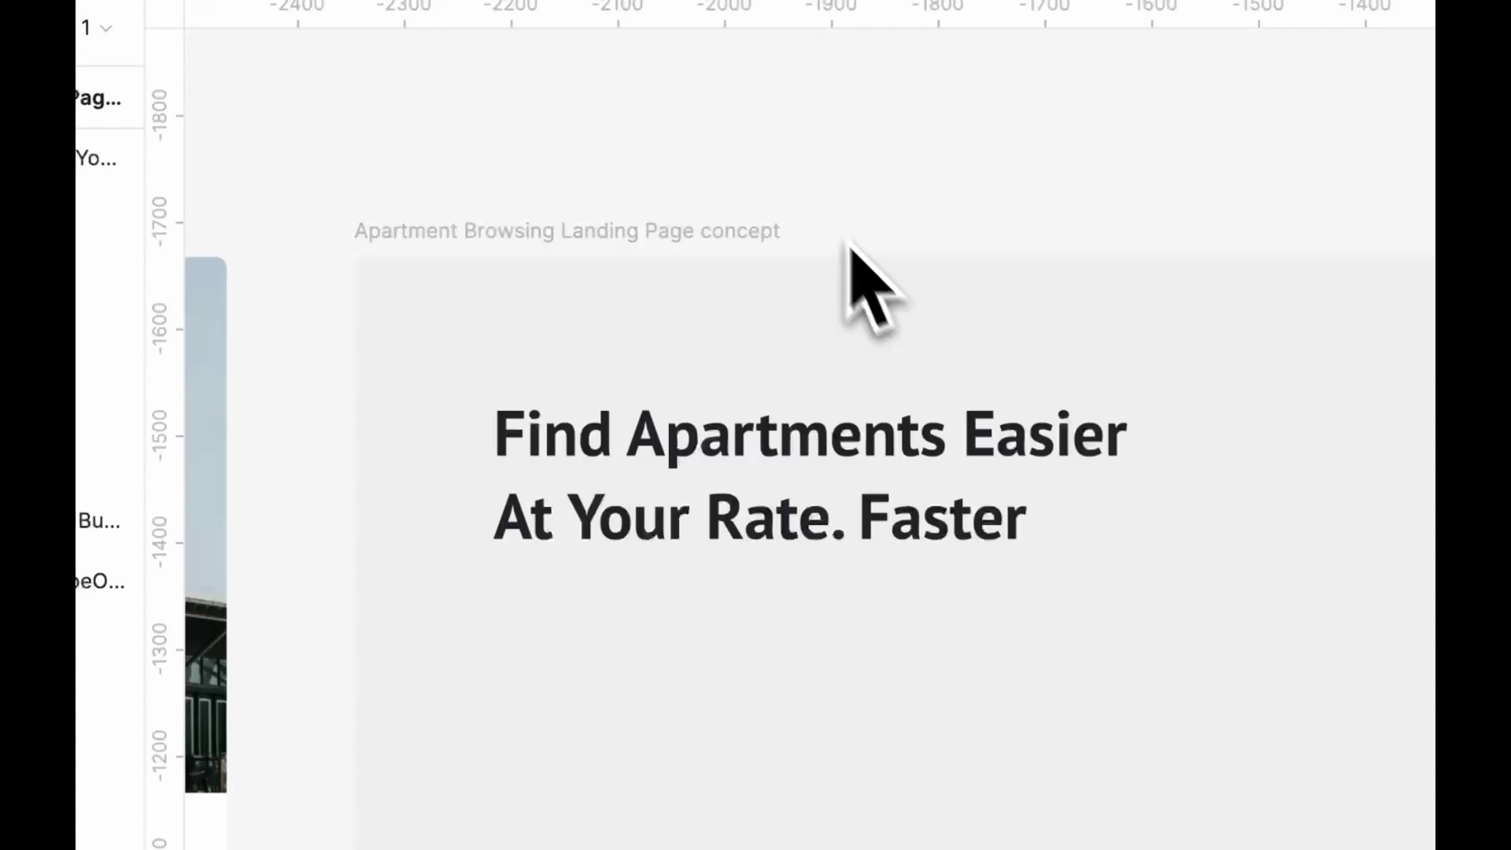
{"action": "scroll", "coordinate": [732, 211], "scroll_direction": "right", "scroll_amount": 1}
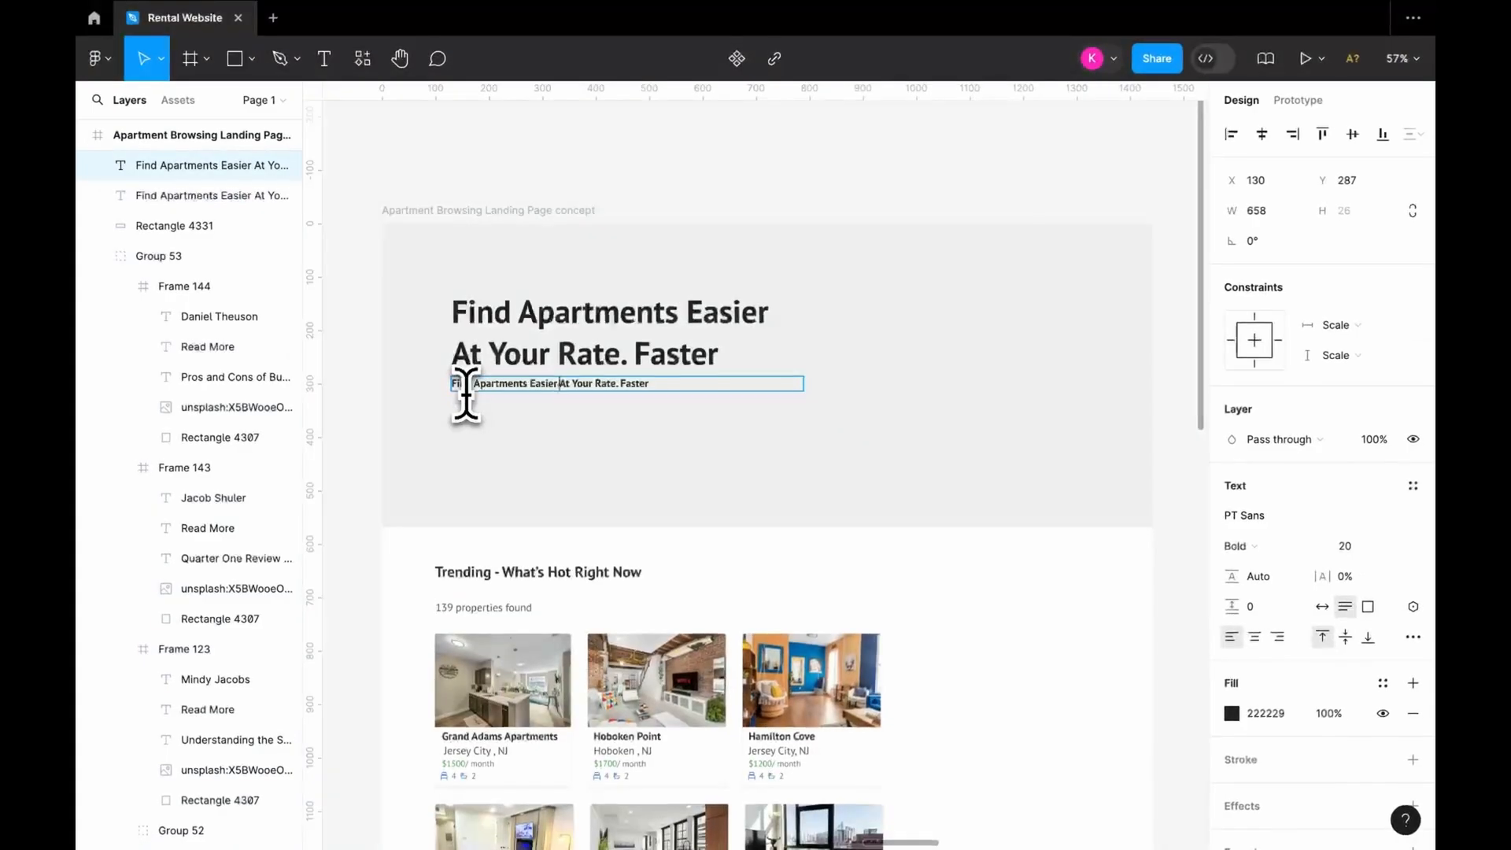
{"action": "key", "text": "Escape"}
{"action": "left_click", "coordinate": [1243, 546]}
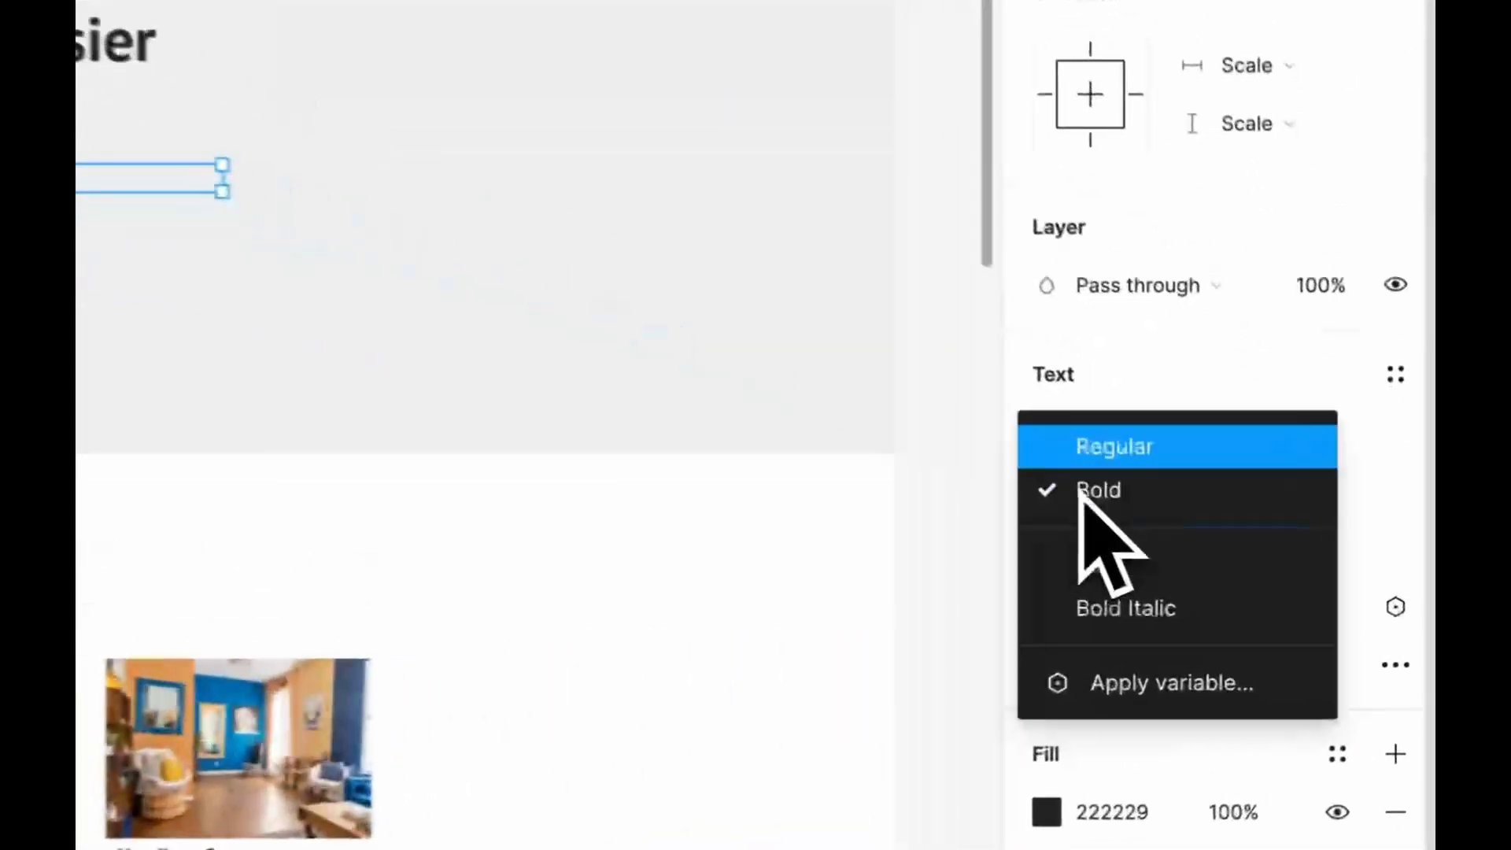
{"action": "left_click", "coordinate": [1095, 446]}
Change the font of the headline and the supporting paragraph to Lato
{"action": "left_click", "coordinate": [587, 519], "text": "shift"}
{"action": "left_click", "coordinate": [1268, 523]}
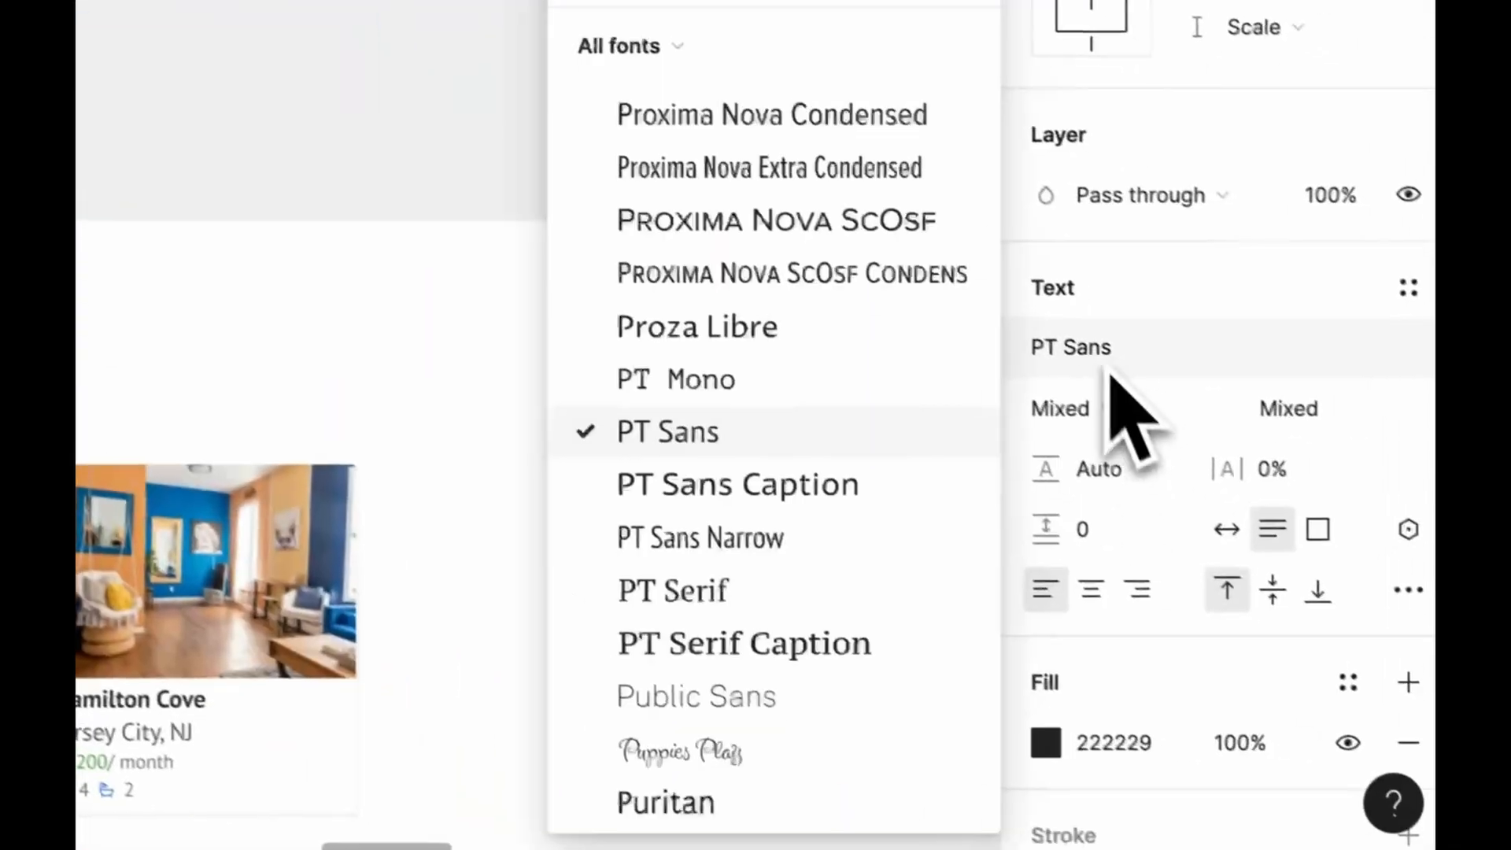
{"action": "type", "text": "Lato"}
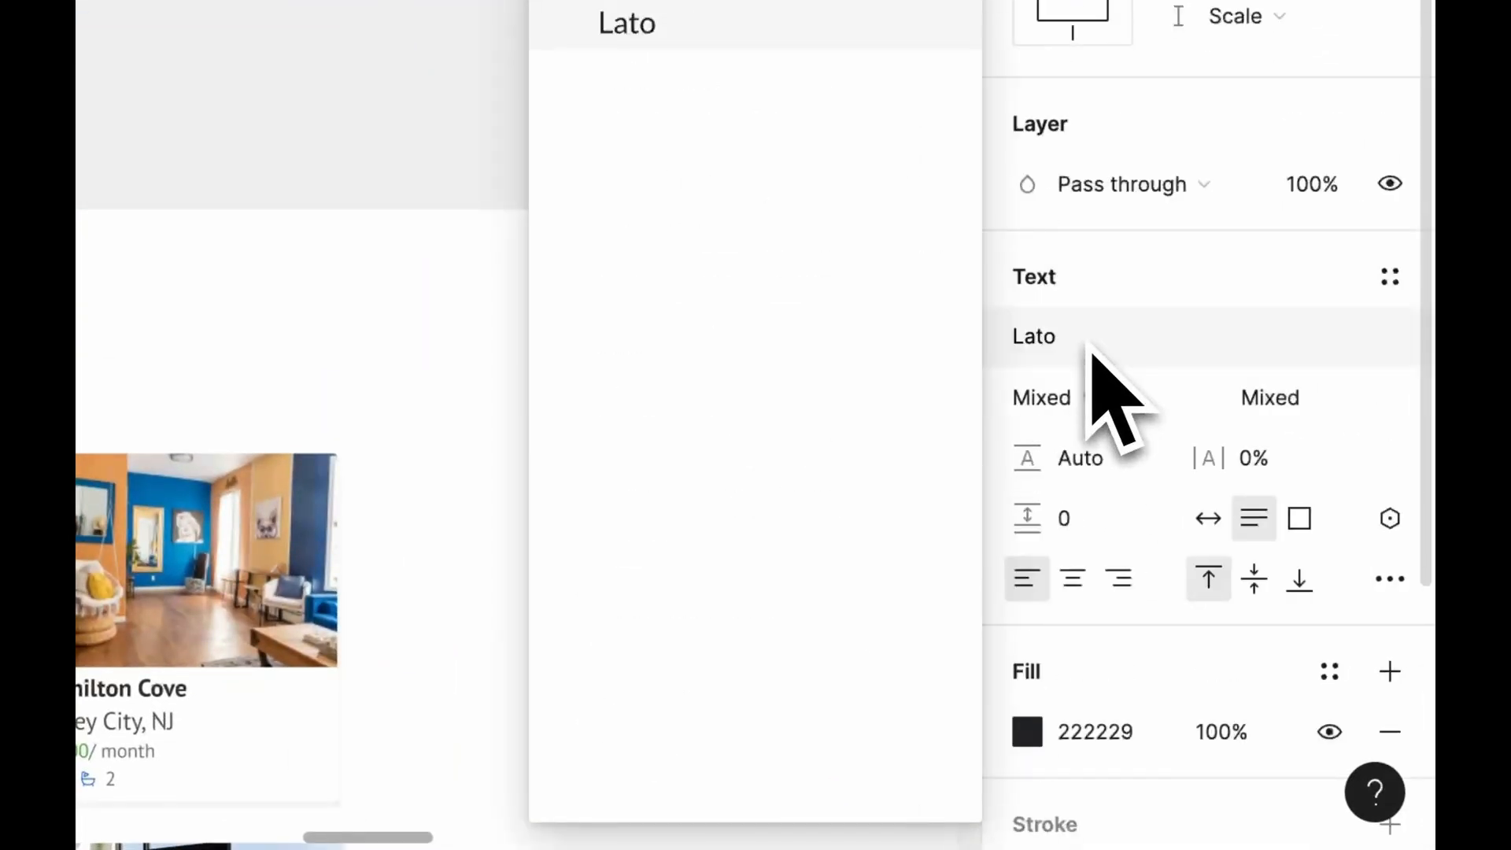
{"action": "key", "text": "Return"}
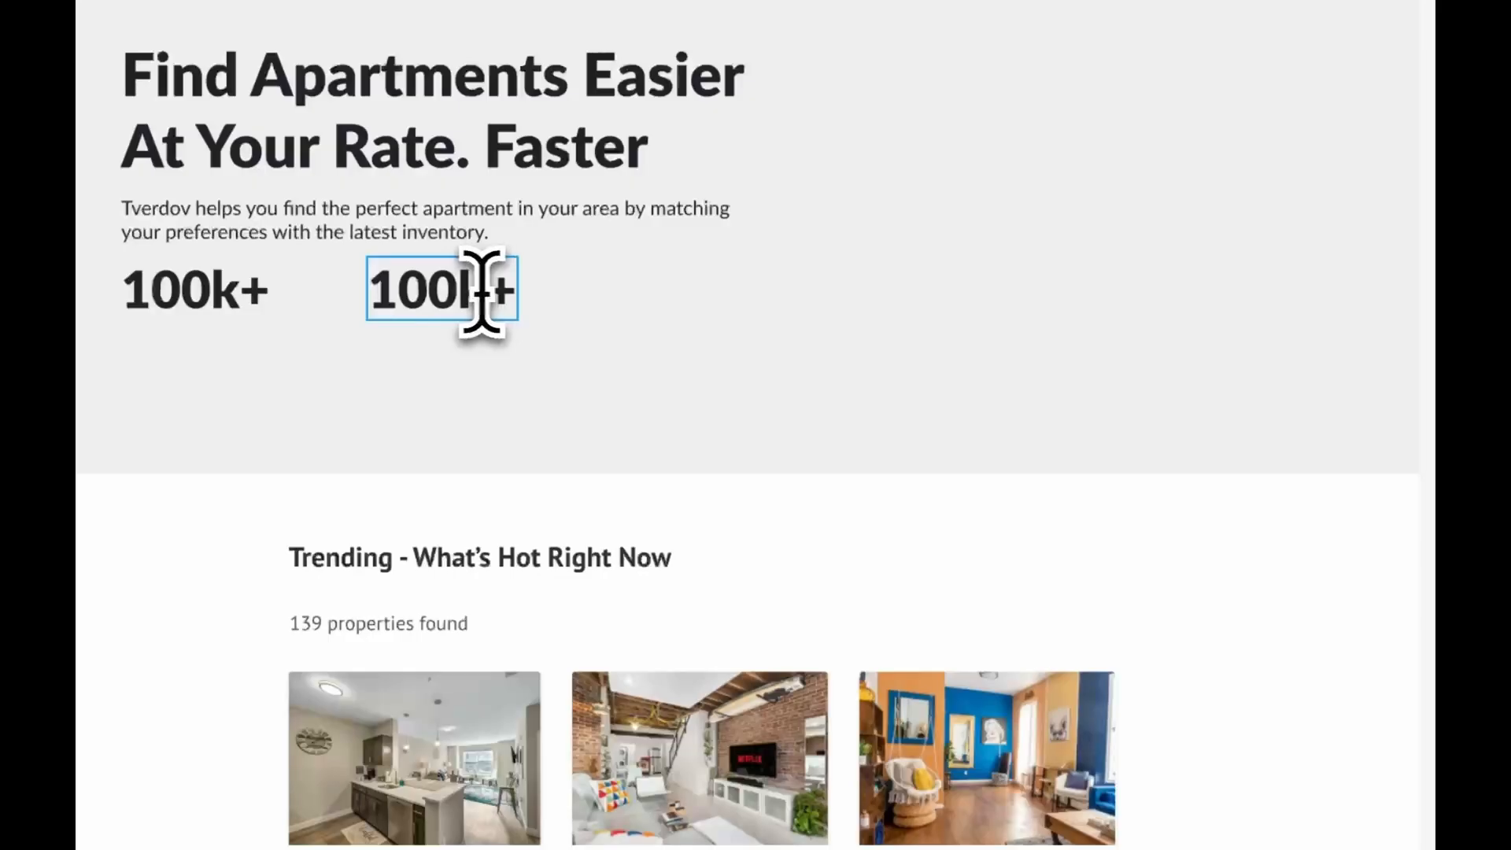
Add the statistics "100k+", "60+" and "10k+" in a row beneath the supporting paragraph
{"action": "left_click_drag", "start_coordinate": [966, 554], "coordinate": [778, 554]}
{"action": "type", "text": "160+"}
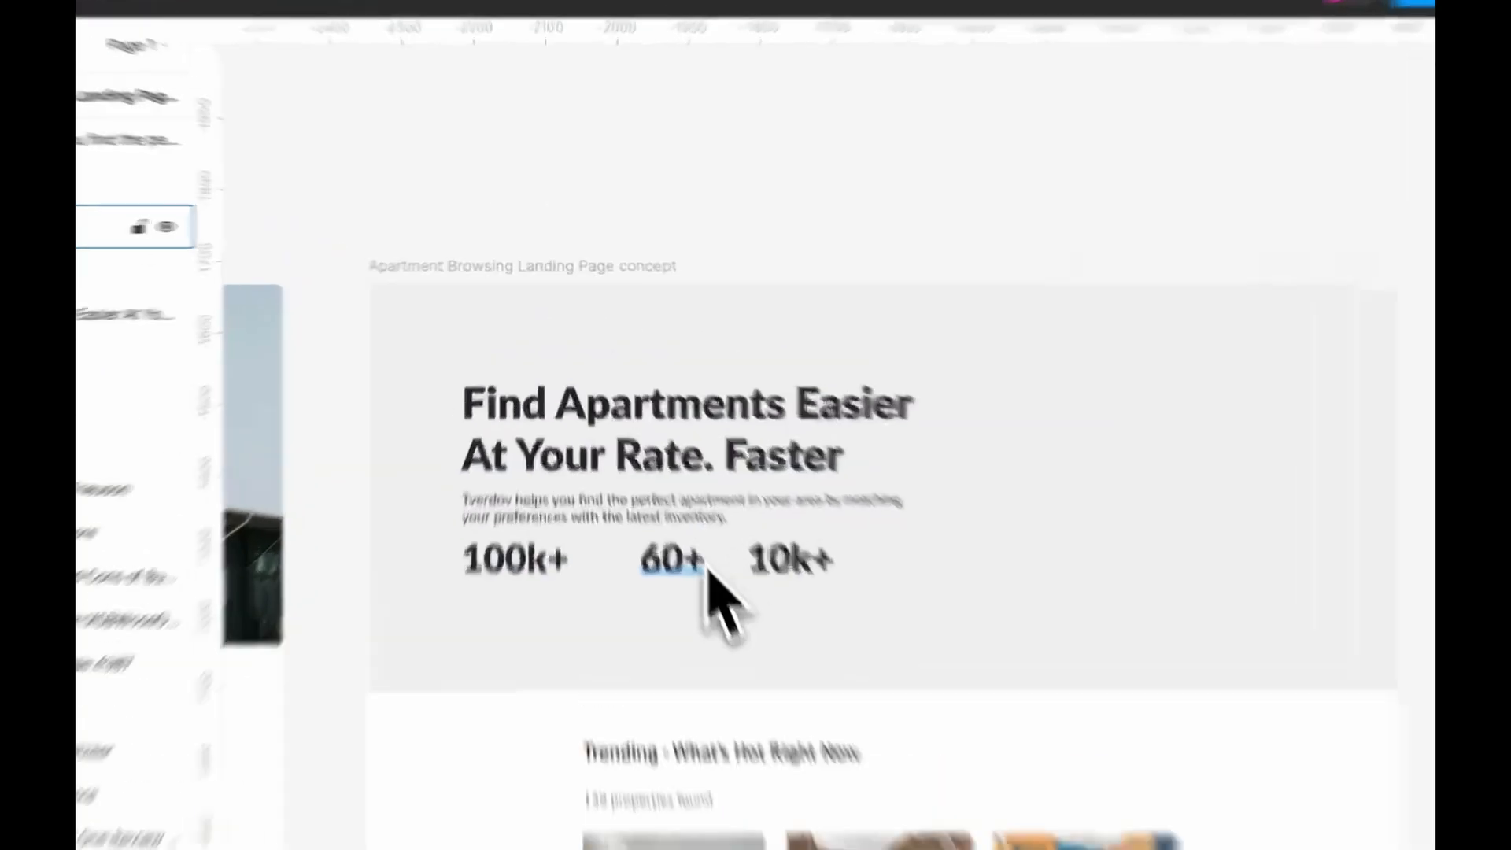
{"action": "left_click_drag", "start_coordinate": [683, 562], "coordinate": [704, 676]}
{"action": "left_click", "coordinate": [750, 151]}
{"action": "scroll", "coordinate": [743, 712], "scroll_direction": "up", "scroll_amount": 3}
Reduce the font size of the three statistic numbers
{"action": "left_click", "coordinate": [525, 616]}
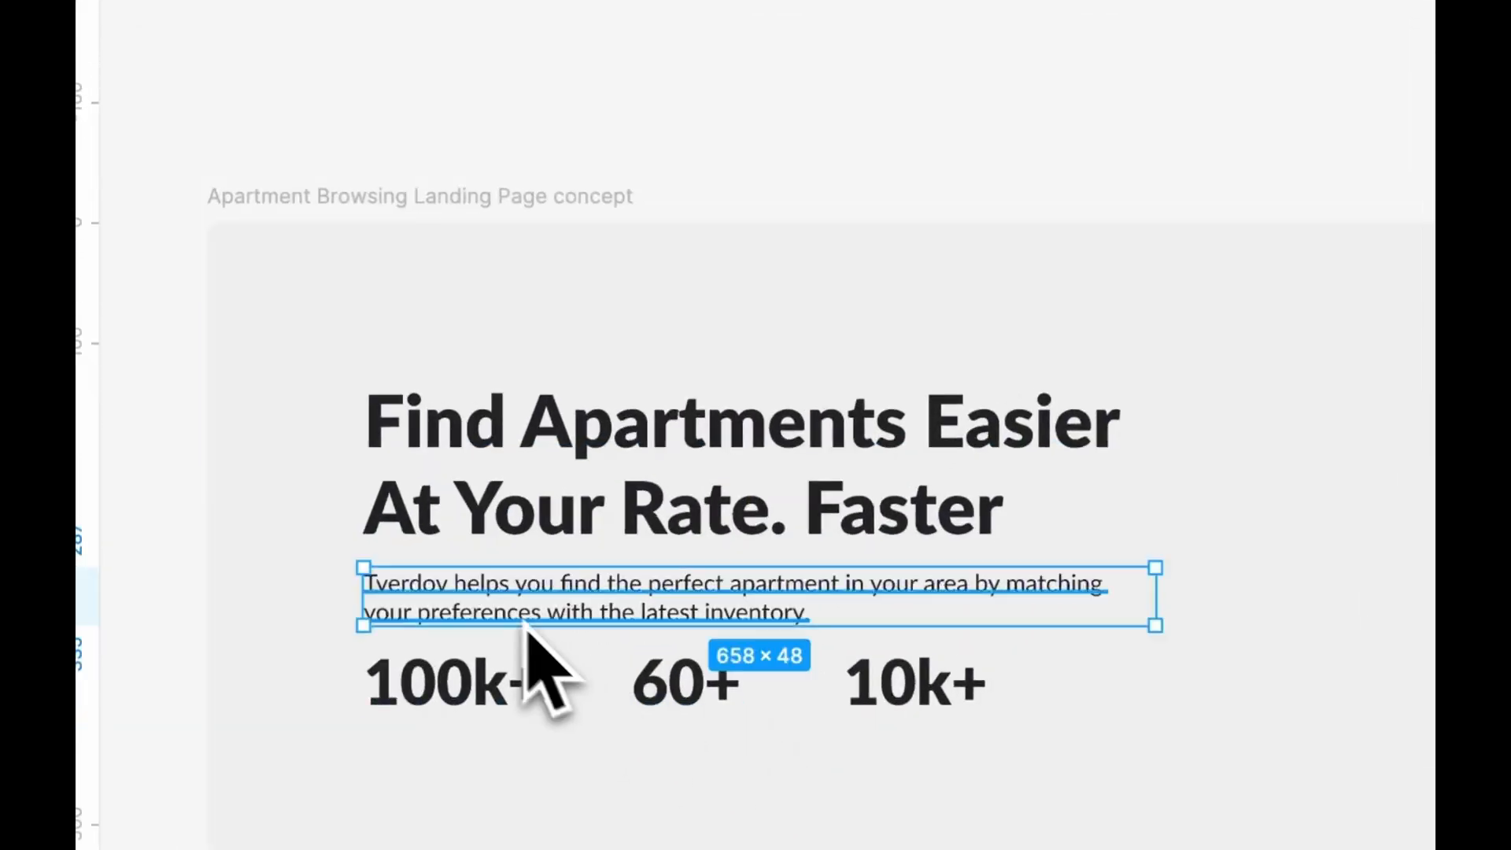
{"action": "left_click", "coordinate": [504, 694]}
{"action": "left_click", "coordinate": [955, 677], "text": "shift"}
{"action": "left_click", "coordinate": [1271, 415]}
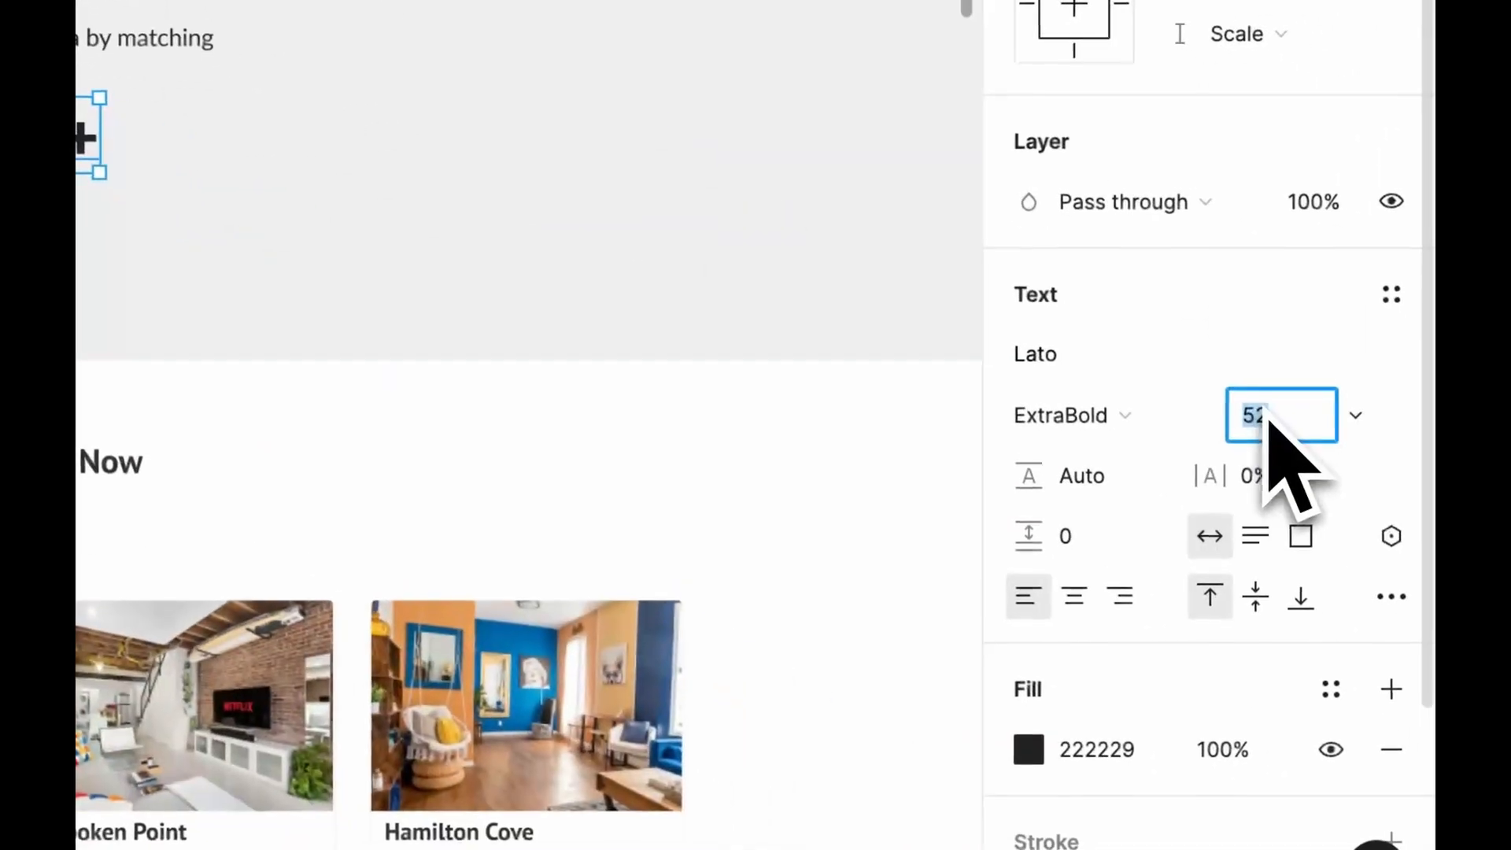
{"action": "key", "text": "Down"}
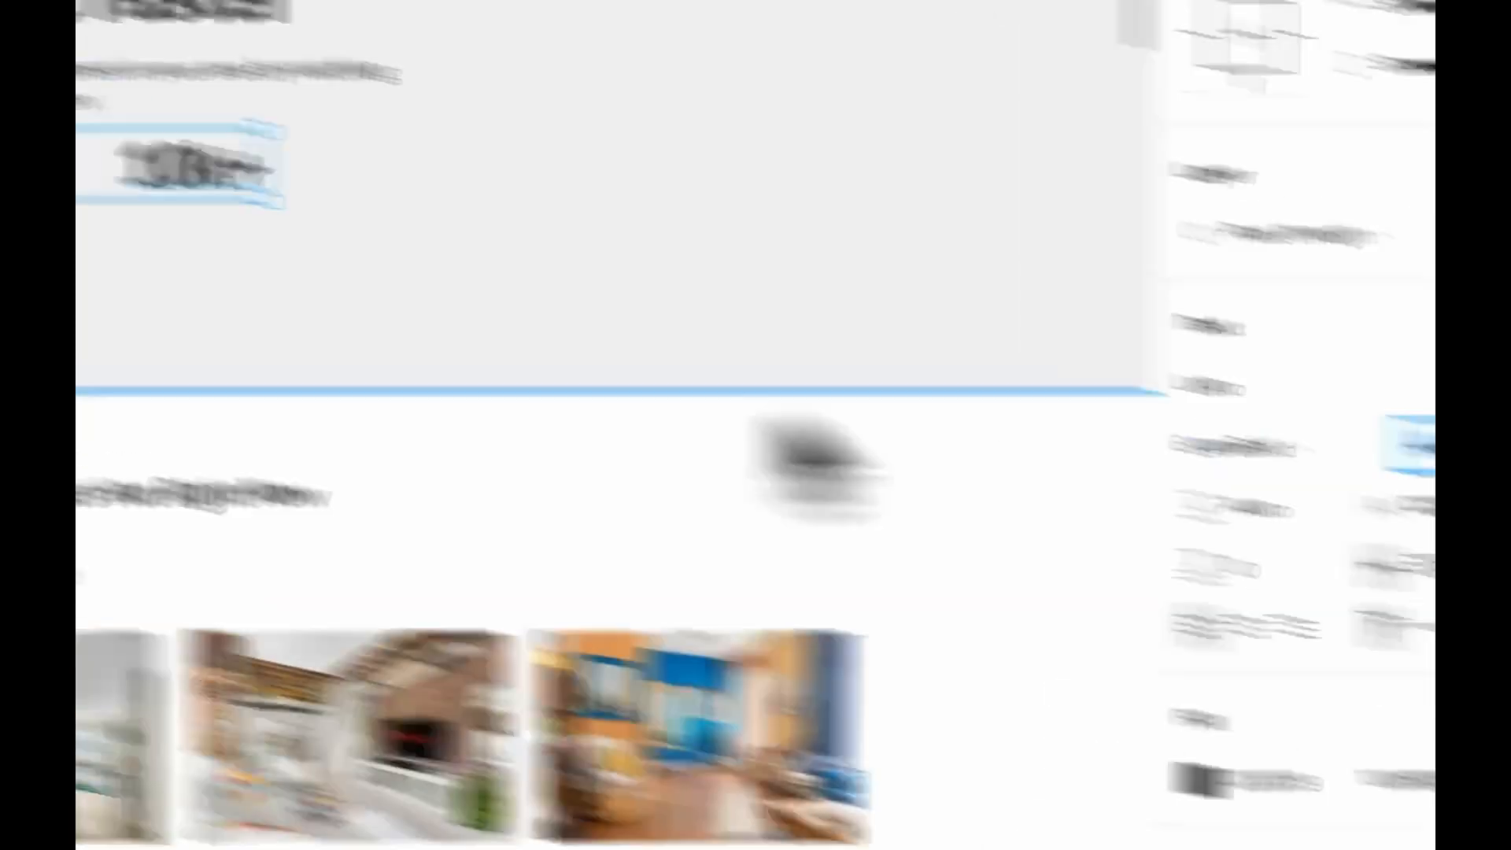
Label the three statistics "Apartments Available", "Cities on Tverdov" and "Happy Customers" directly beneath their numbers
{"action": "left_click", "coordinate": [595, 287]}
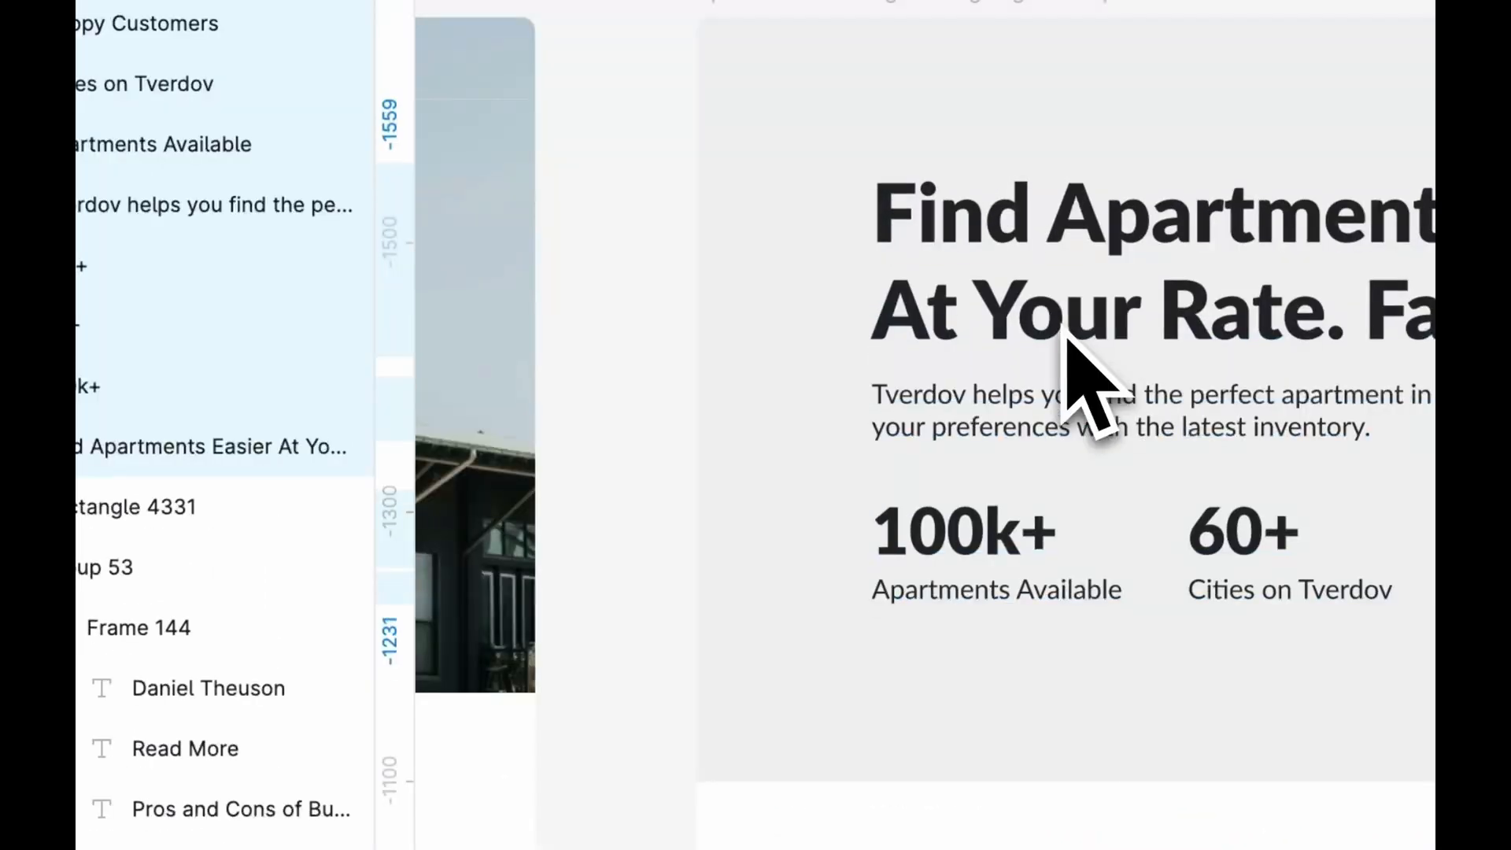
{"action": "left_click", "coordinate": [787, 268]}
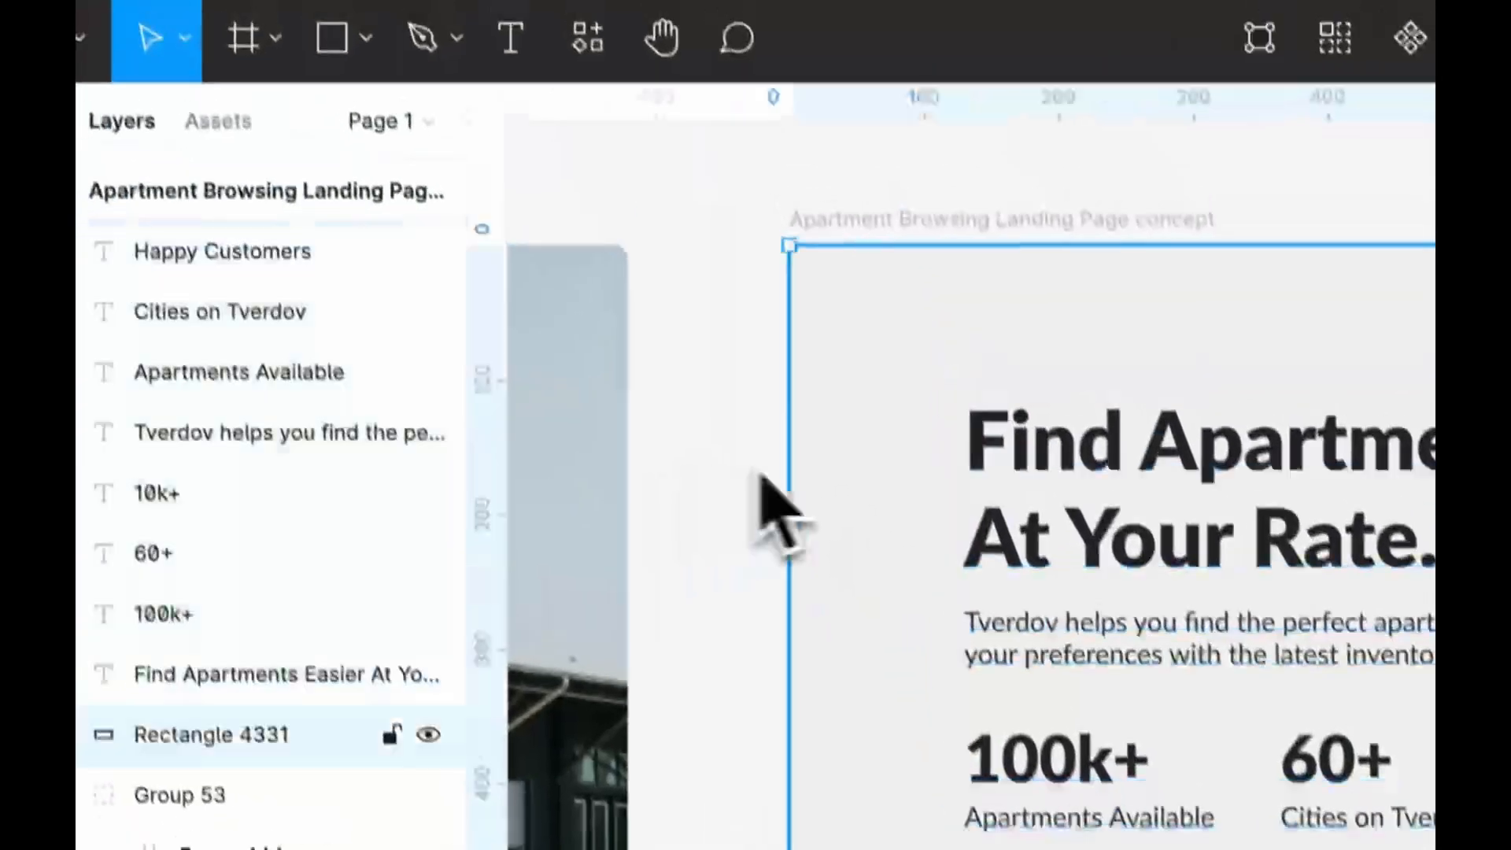
{"action": "scroll", "coordinate": [598, 331], "scroll_direction": "down", "scroll_amount": 3}
{"action": "left_click", "coordinate": [1008, 270]}
Place the cut-out apartment building image in the hero, to the right of the headline and statistics
{"action": "scroll", "coordinate": [1008, 270], "scroll_direction": "left", "scroll_amount": 2}
{"action": "scroll", "coordinate": [822, 272], "scroll_direction": "right", "scroll_amount": 2}
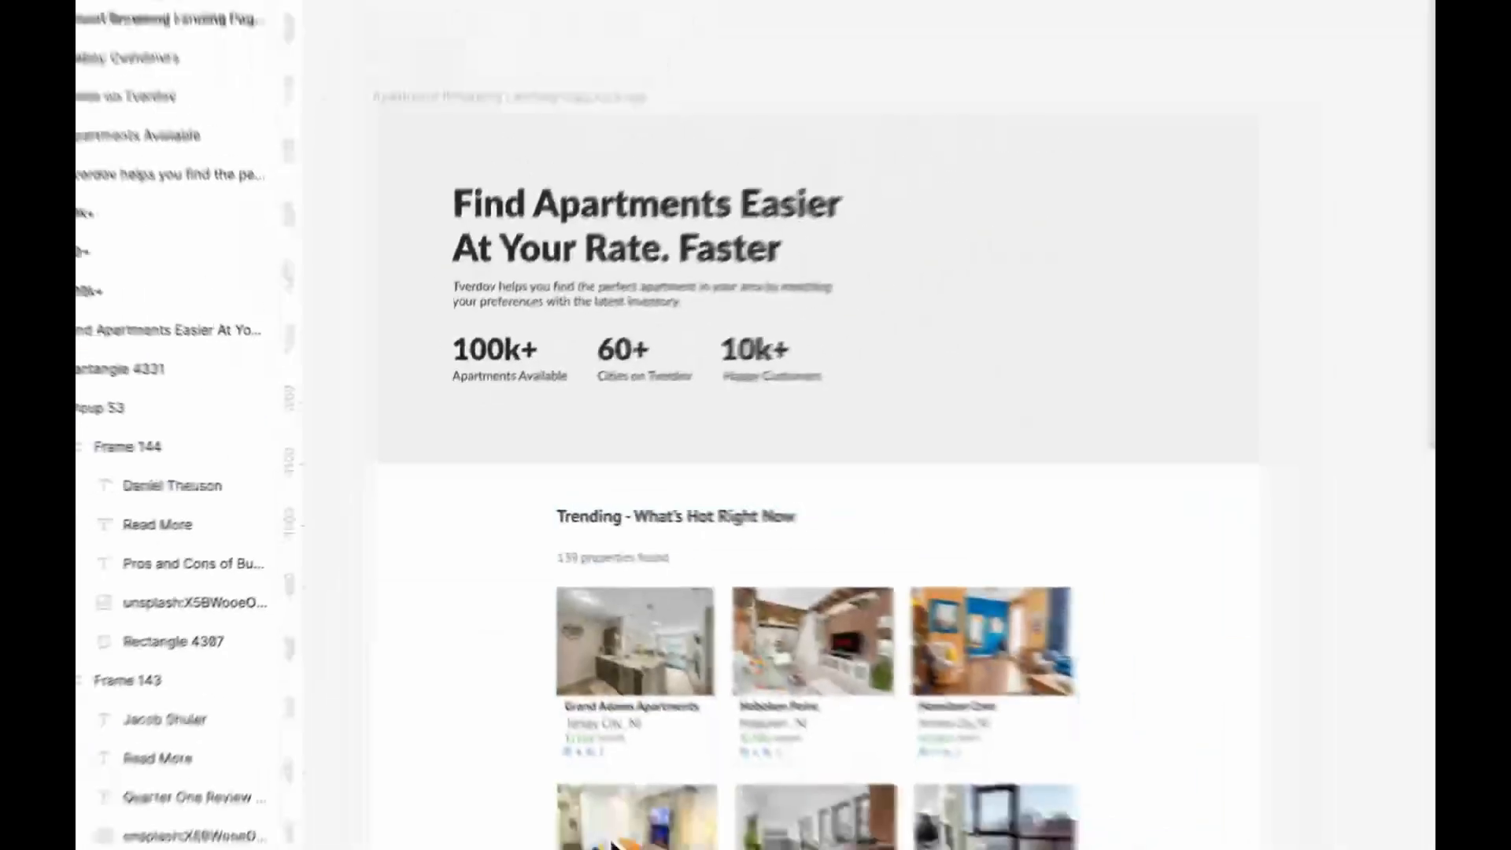
{"action": "scroll", "coordinate": [822, 126], "scroll_direction": "down", "scroll_amount": 3}
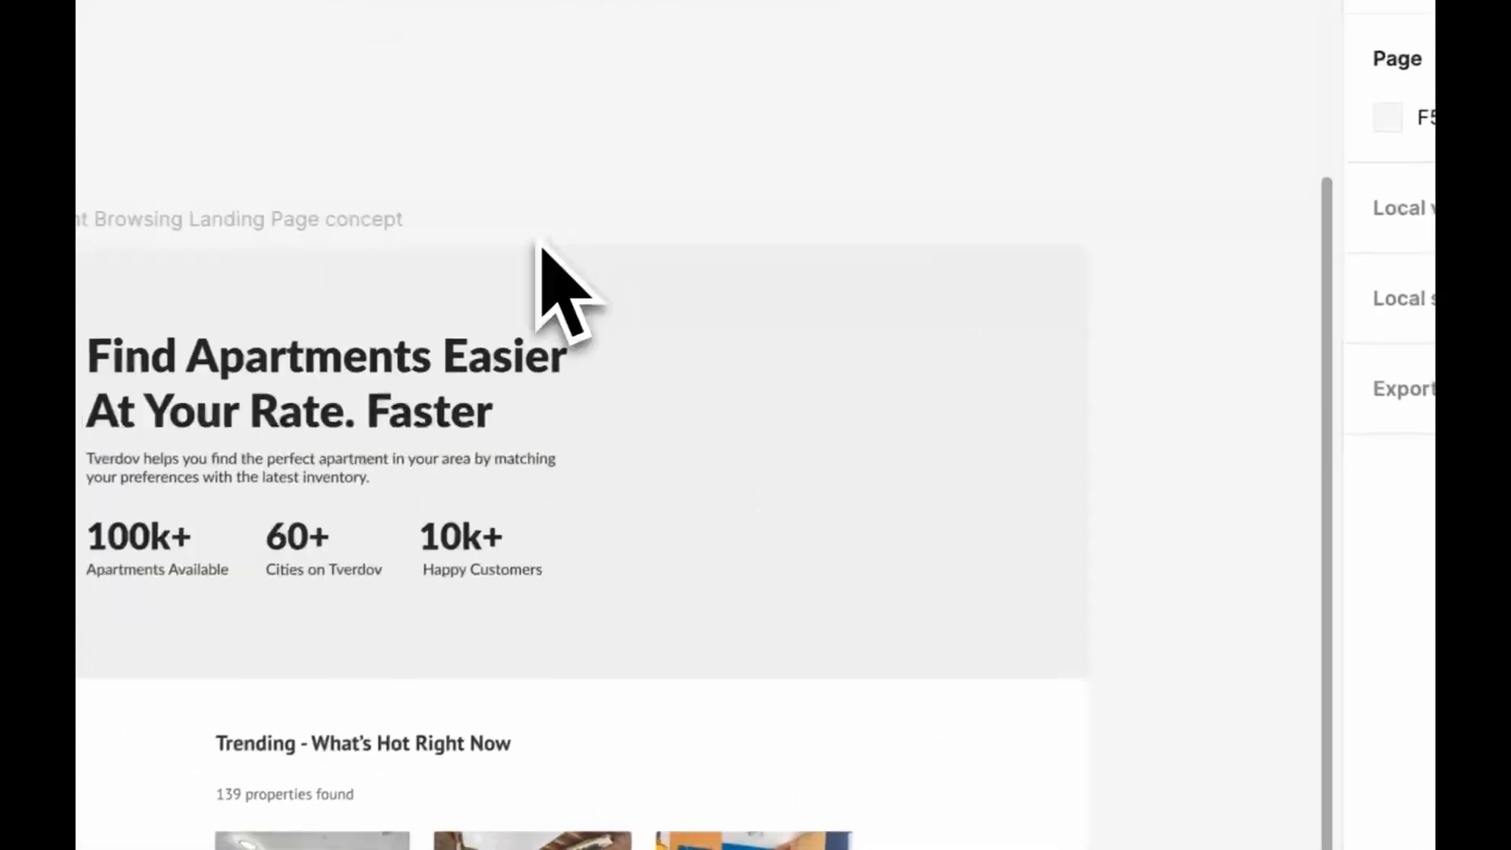
{"action": "scroll", "coordinate": [975, 71], "scroll_direction": "up", "scroll_amount": 1}
{"action": "scroll", "coordinate": [958, 264], "scroll_direction": "up", "scroll_amount": 2}
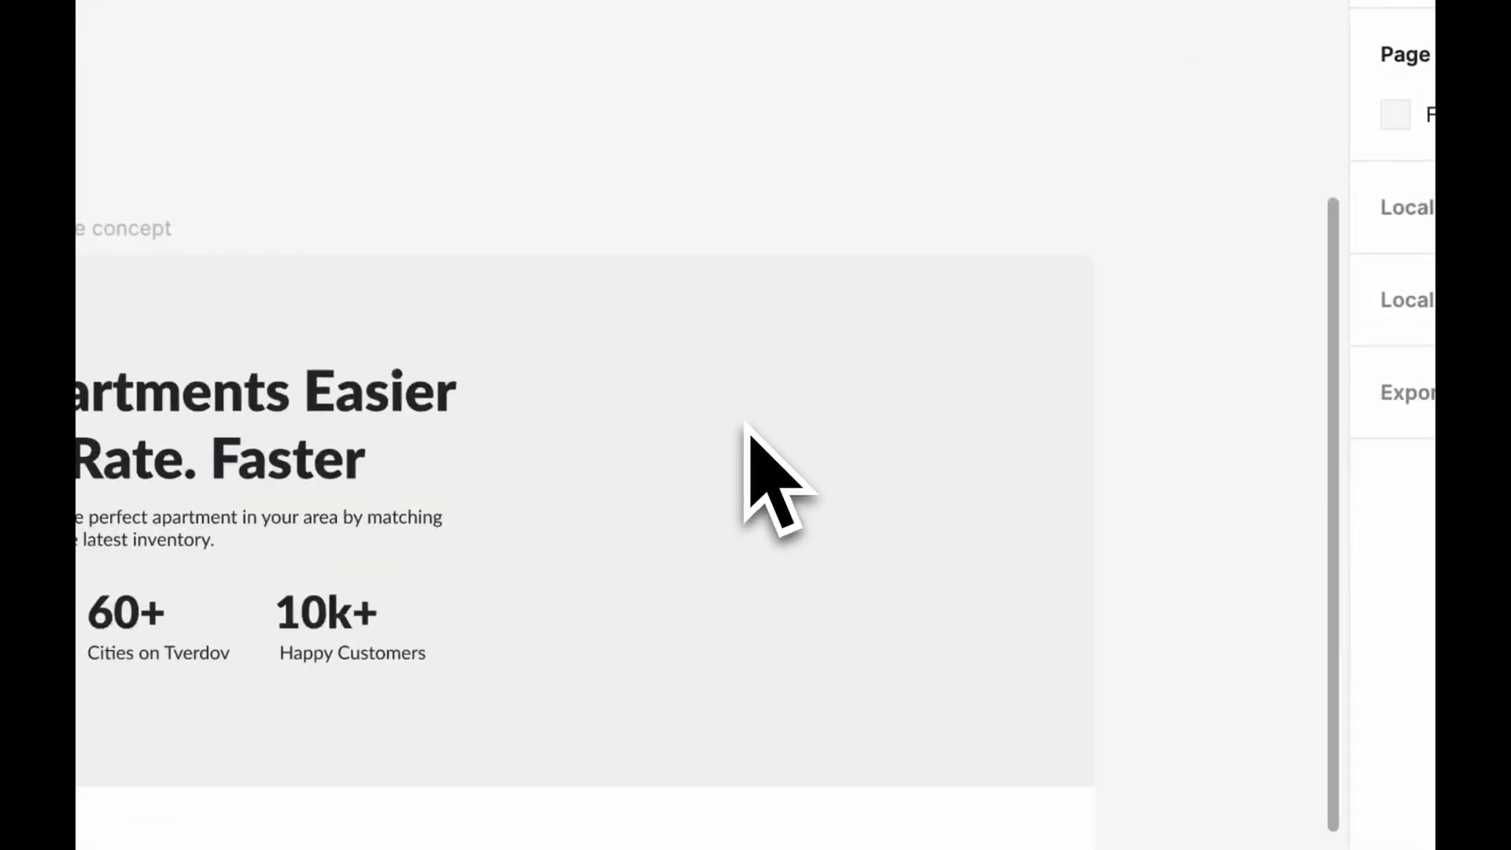
{"action": "left_click_drag", "start_coordinate": [1011, 195], "coordinate": [339, 818]}
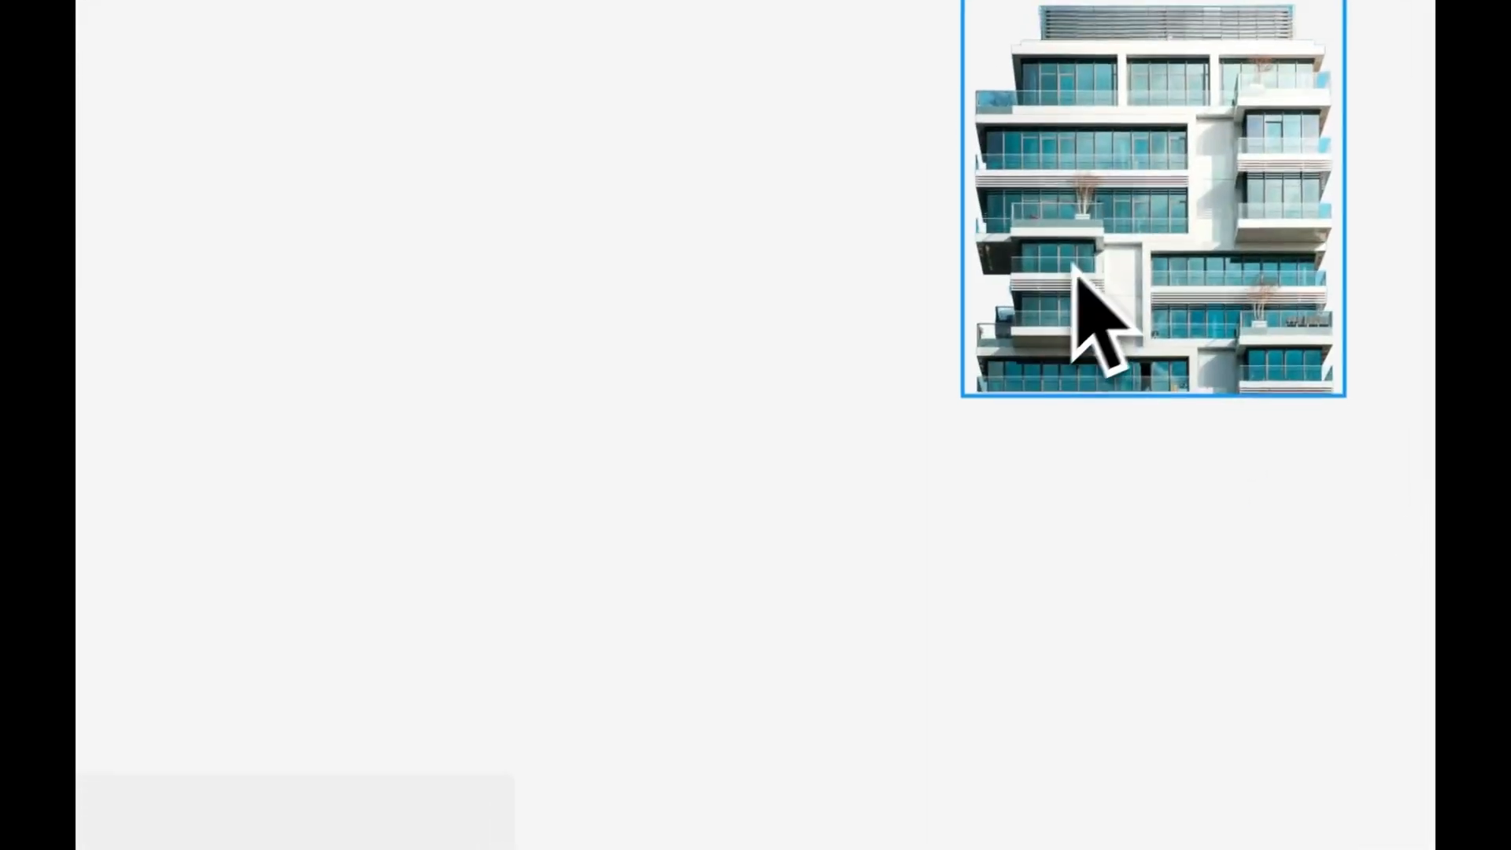
{"action": "left_click_drag", "start_coordinate": [1075, 266], "coordinate": [592, 659]}
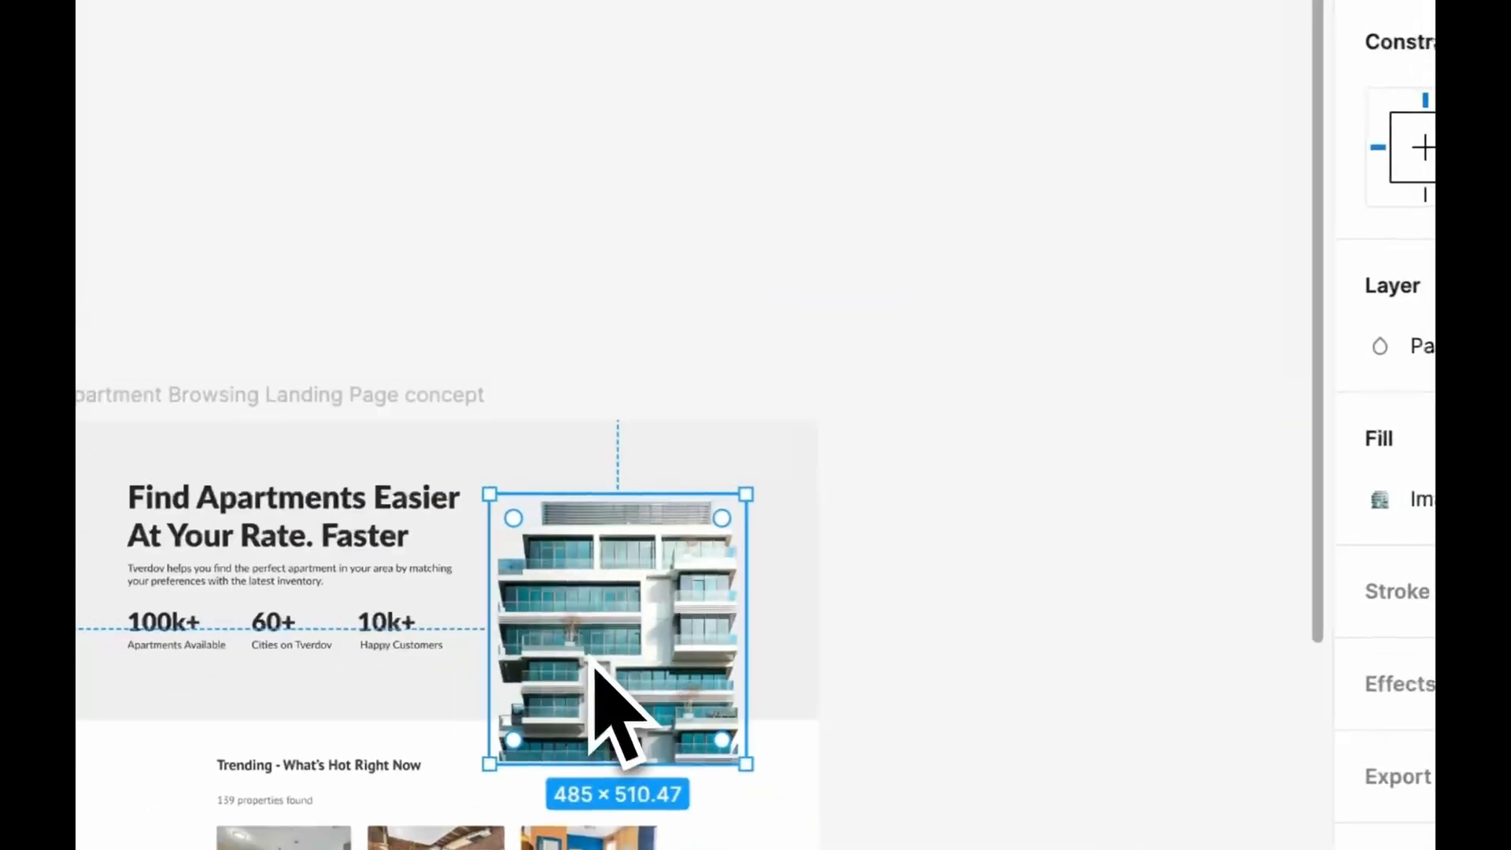
Enlarge the building image and fine-tune its position within the empty half of the hero
{"action": "scroll", "coordinate": [596, 661], "scroll_direction": "up", "scroll_amount": 5}
{"action": "left_click_drag", "start_coordinate": [956, 292], "coordinate": [1068, 195]}
{"action": "left_click_drag", "start_coordinate": [757, 474], "coordinate": [742, 472]}
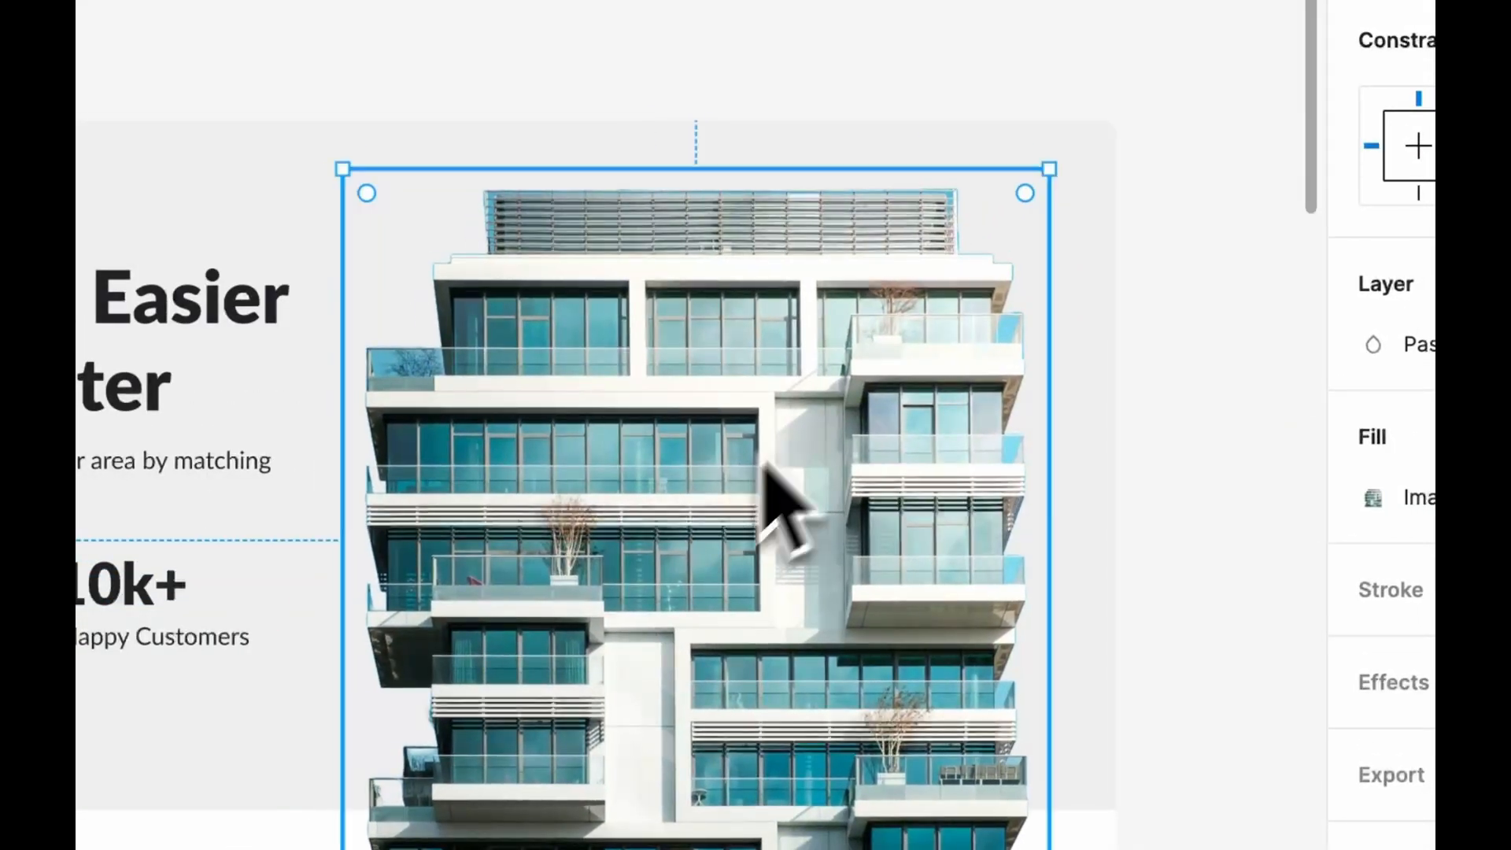
Shrink the building image slightly, reposition it in the hero and crop it at the hero's lower edge
{"action": "left_click_drag", "start_coordinate": [1049, 169], "coordinate": [1031, 185]}
{"action": "left_click_drag", "start_coordinate": [649, 539], "coordinate": [664, 517]}
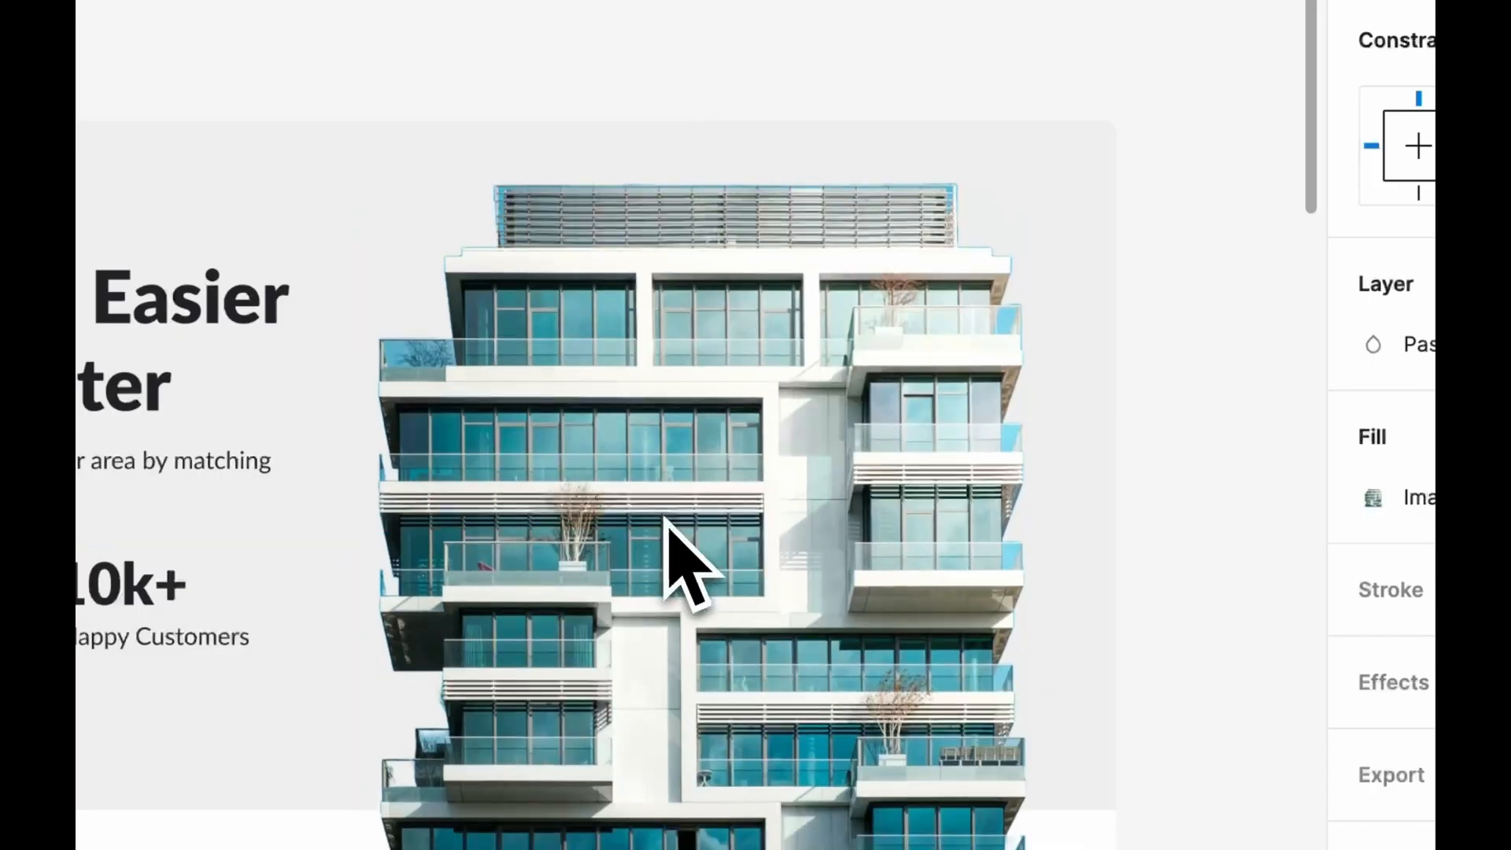
{"action": "left_click", "coordinate": [160, 757]}
{"action": "left_click", "coordinate": [559, 597], "text": "shift"}
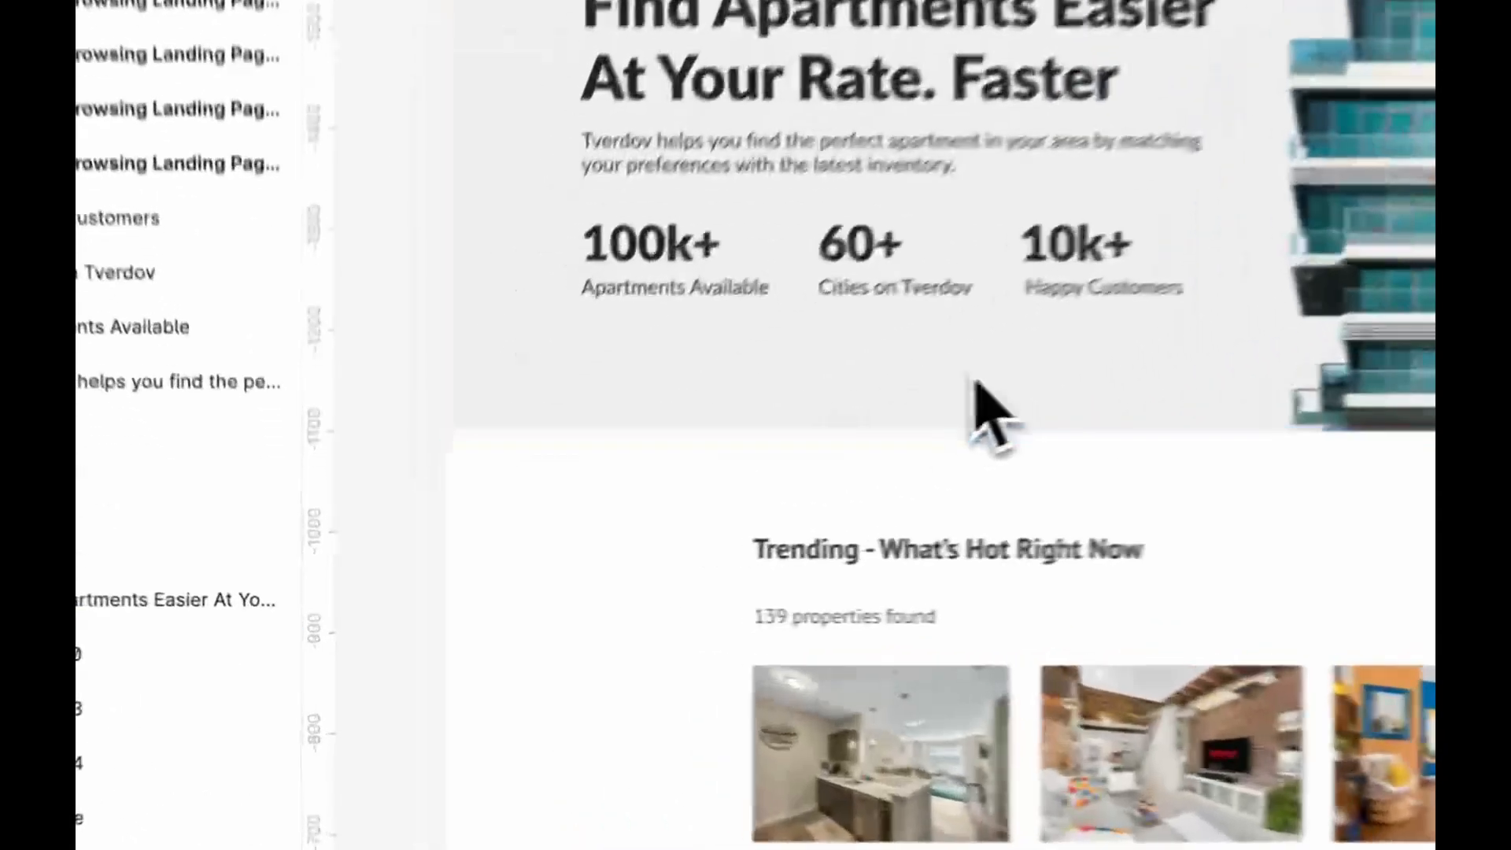
Recolour the hero background with a teal sampled from the building, lightened to E9F8FA
{"action": "left_click", "coordinate": [680, 493]}
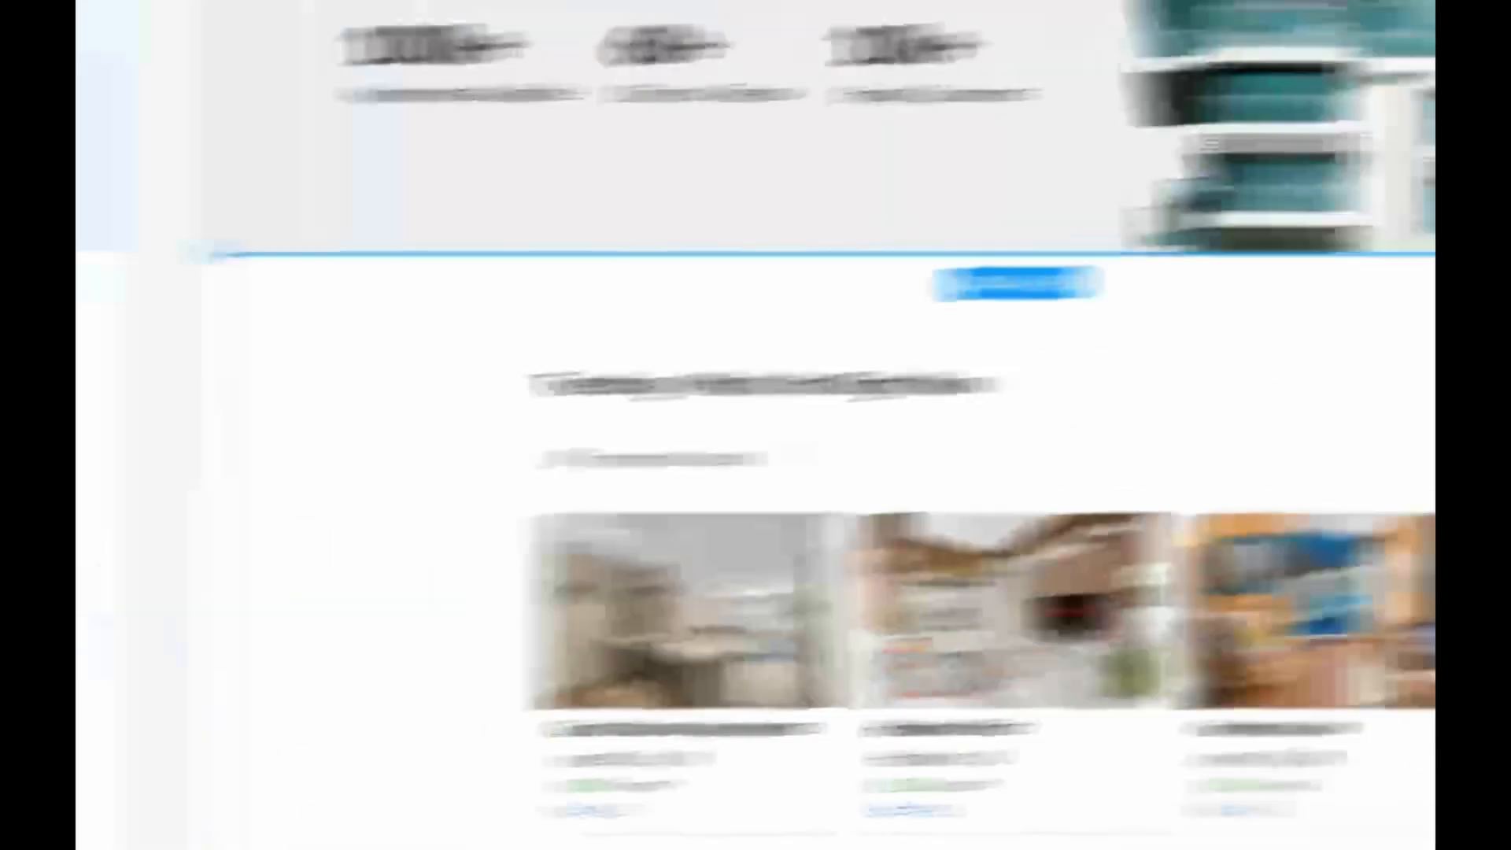
{"action": "left_click", "coordinate": [1075, 291]}
{"action": "left_click", "coordinate": [585, 511]}
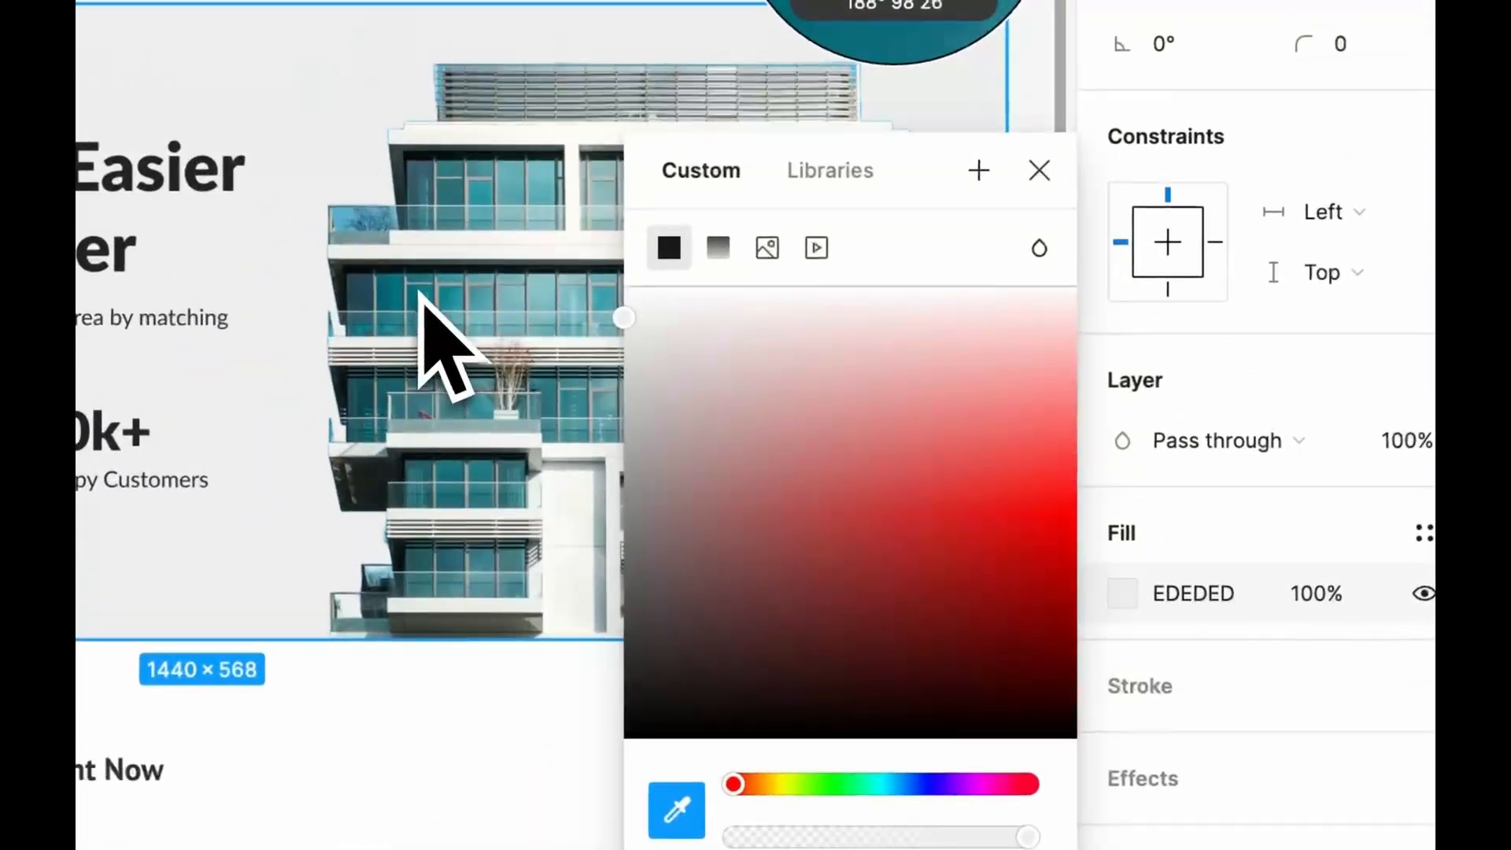
{"action": "left_click", "coordinate": [417, 276]}
{"action": "left_click_drag", "start_coordinate": [1021, 516], "coordinate": [1022, 472]}
{"action": "left_click_drag", "start_coordinate": [954, 513], "coordinate": [851, 293]}
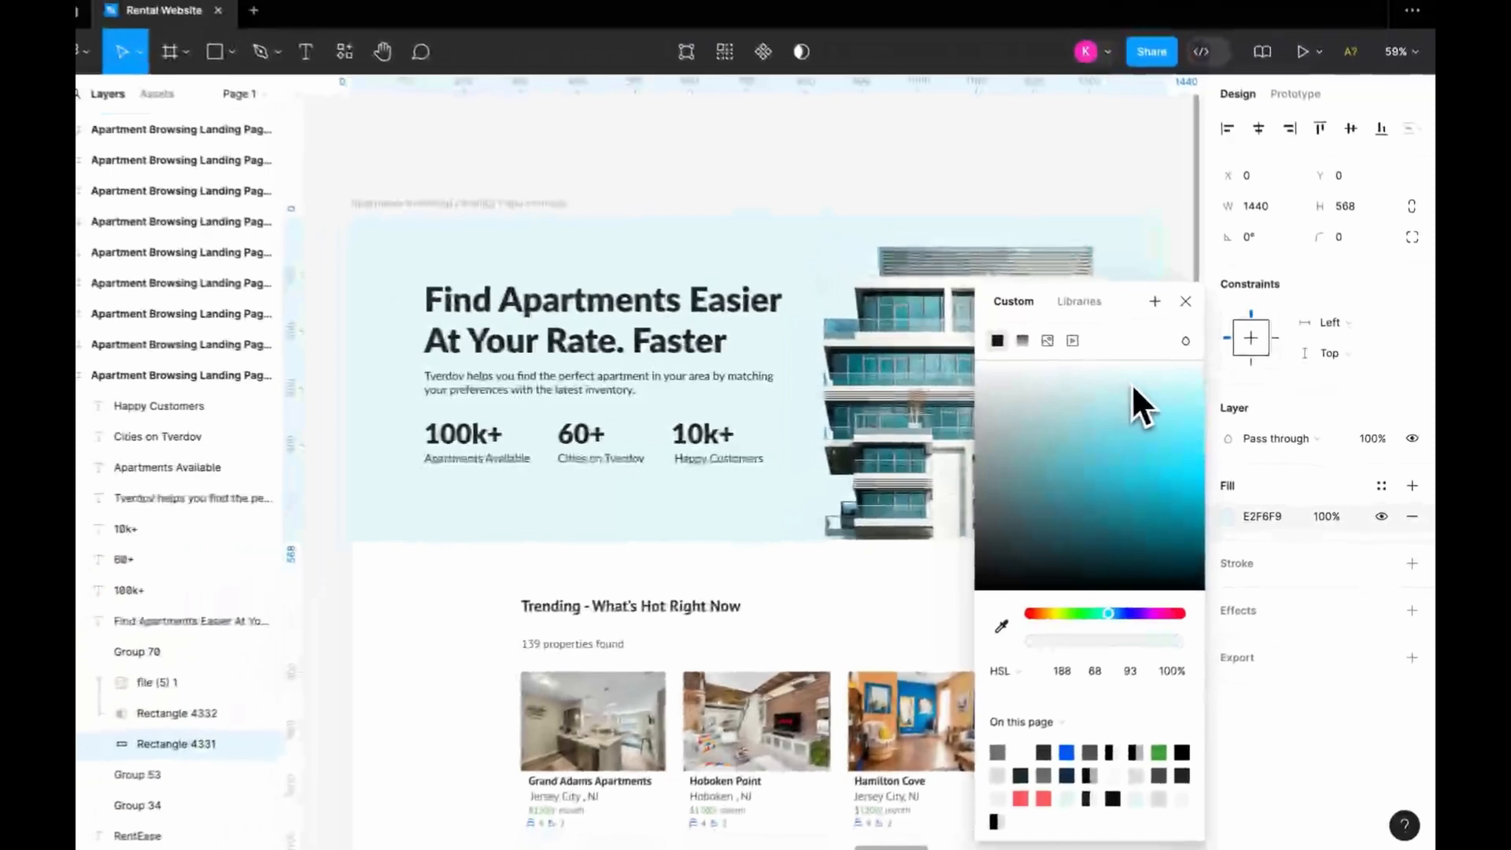
{"action": "left_click_drag", "start_coordinate": [1141, 384], "coordinate": [1131, 380]}
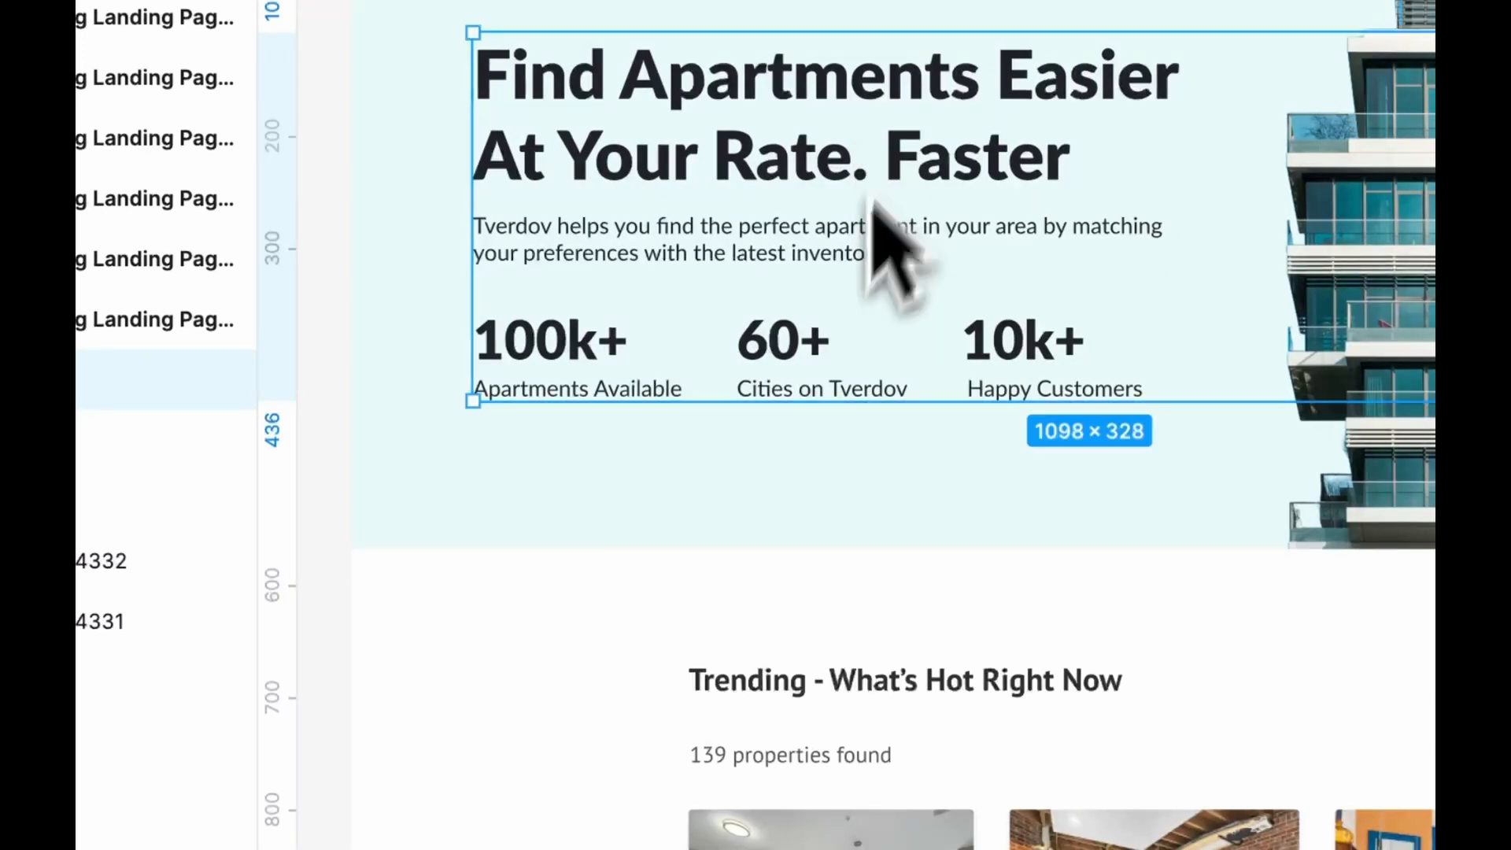
{"action": "left_click", "coordinate": [440, 644]}
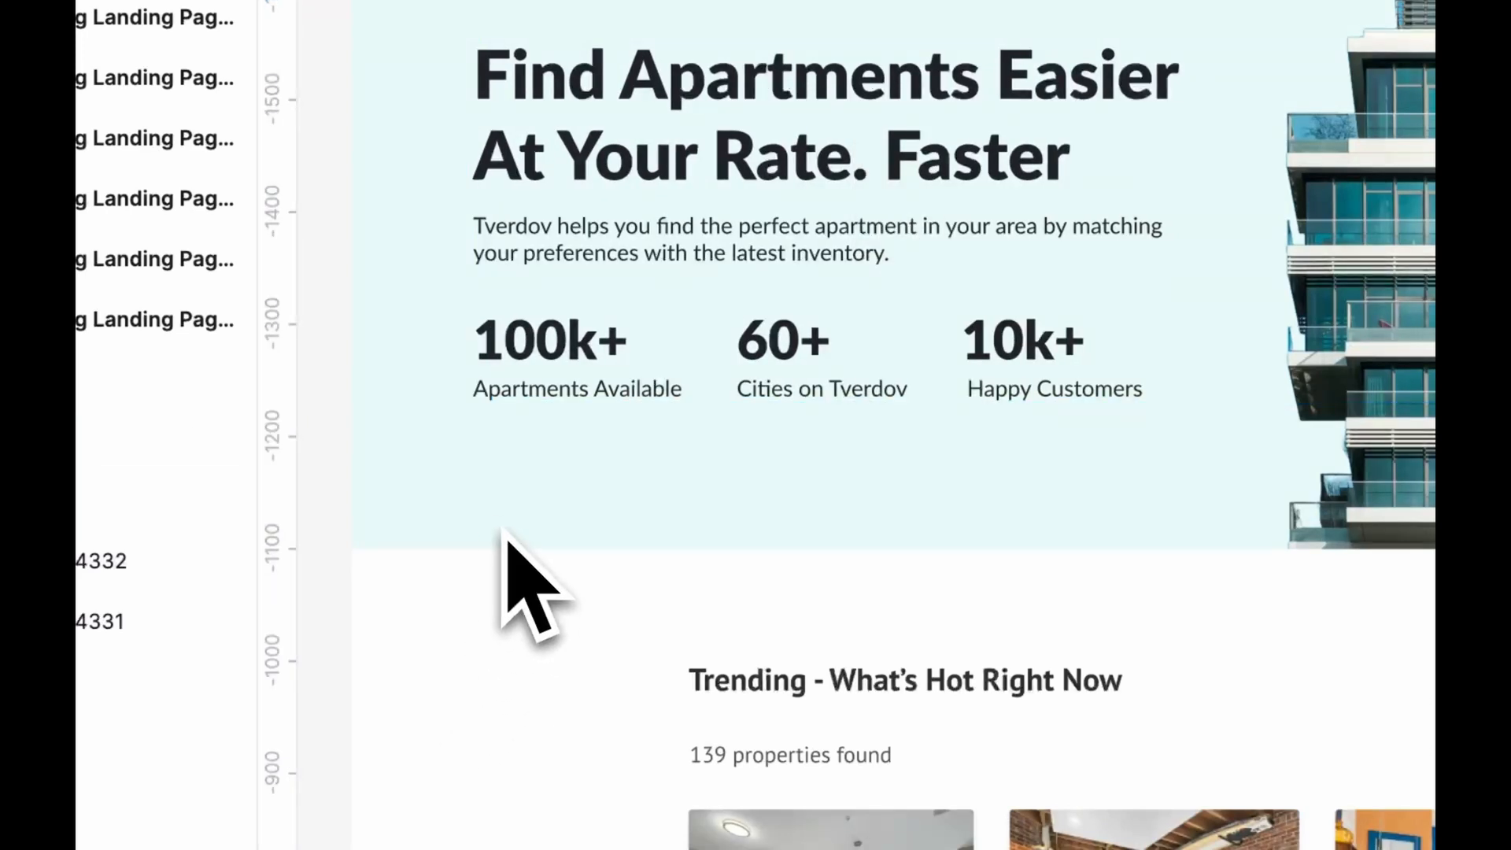
Draw a white bar about 1284 × 103 across the hero's lower edge and give it a drop shadow with Y 7, blur 14 and 12% opacity
{"action": "key", "text": "r"}
{"action": "left_click_drag", "start_coordinate": [478, 501], "coordinate": [1510, 618]}
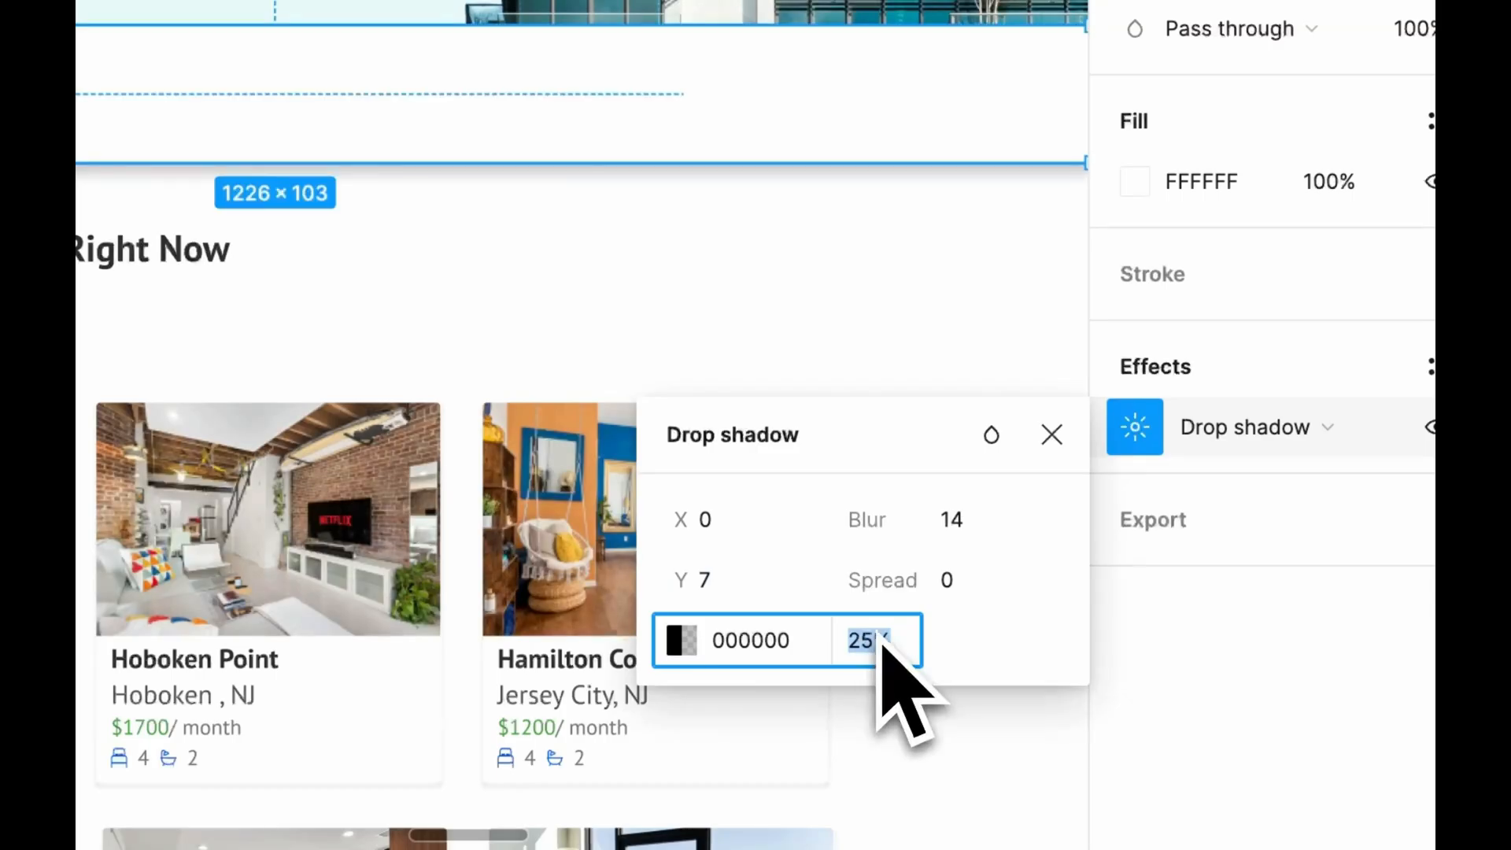
{"action": "type", "text": "12"}
{"action": "key", "text": "Return"}
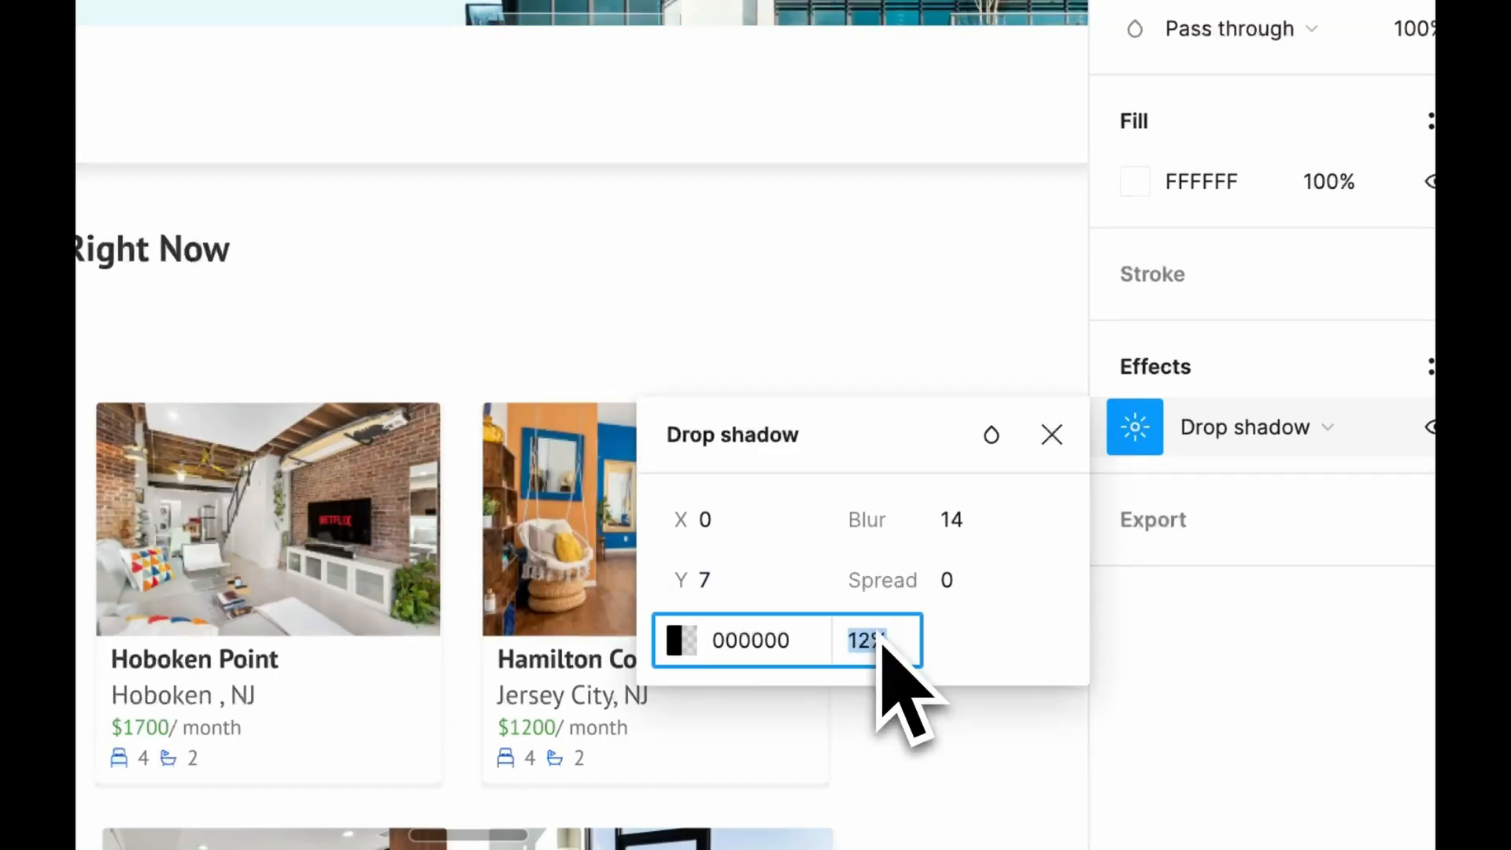
{"action": "key", "text": "Down"}
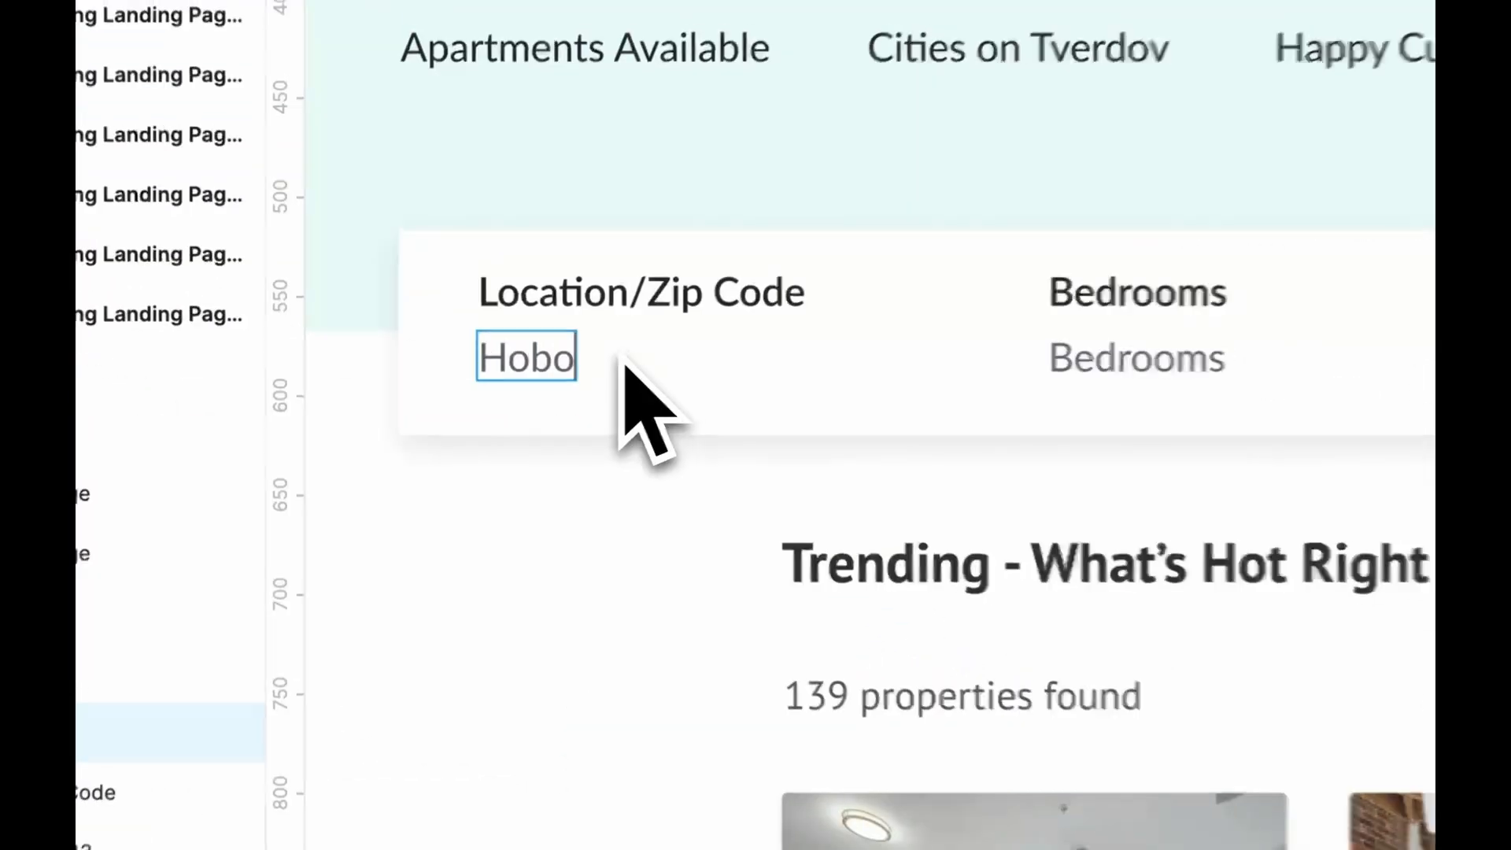
Set the search bar values to "Hoboken, NJ", "1-2", "800+" and "$1,000 - $2,000", and centre the Search label in its dark button
{"action": "type", "text": "ken, NJ"}
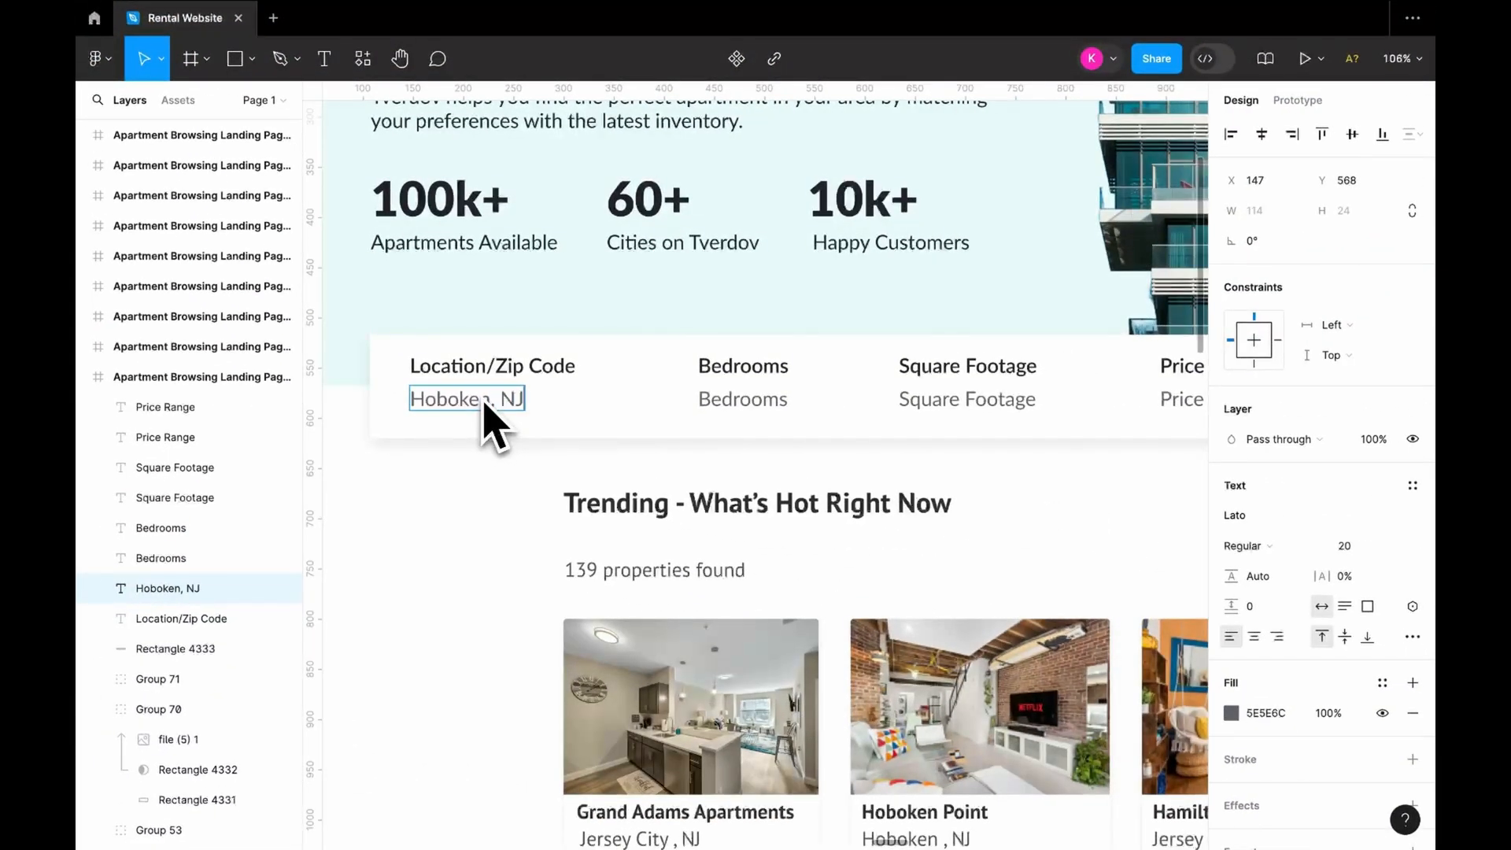
{"action": "left_click", "coordinate": [612, 409]}
{"action": "left_click", "coordinate": [736, 401], "text": "shift"}
{"action": "left_click", "coordinate": [924, 401], "text": "shift"}
{"action": "left_click", "coordinate": [1180, 401], "text": "shift"}
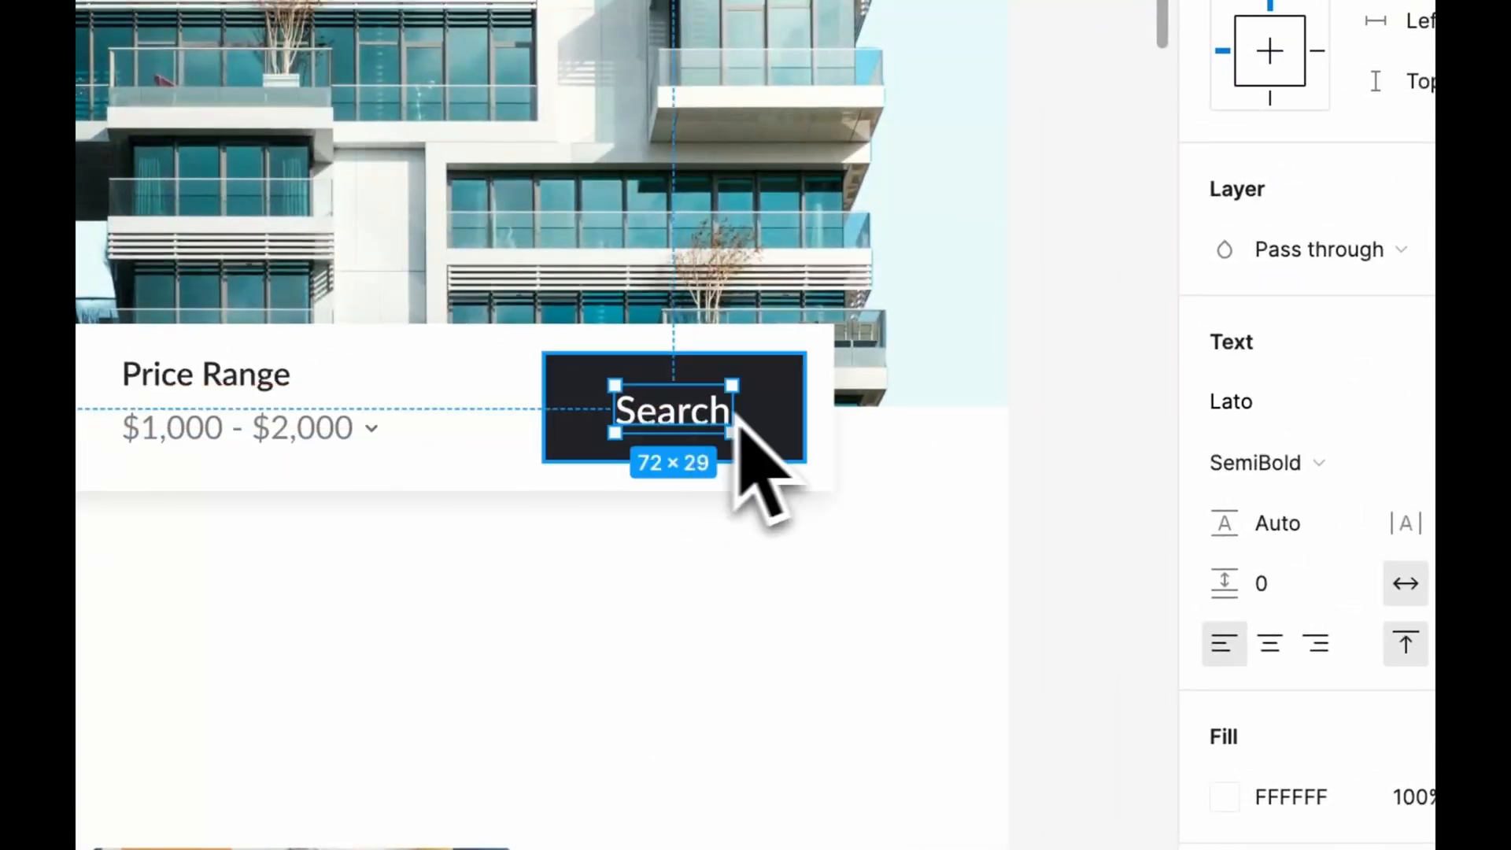
{"action": "key", "text": "alt"}
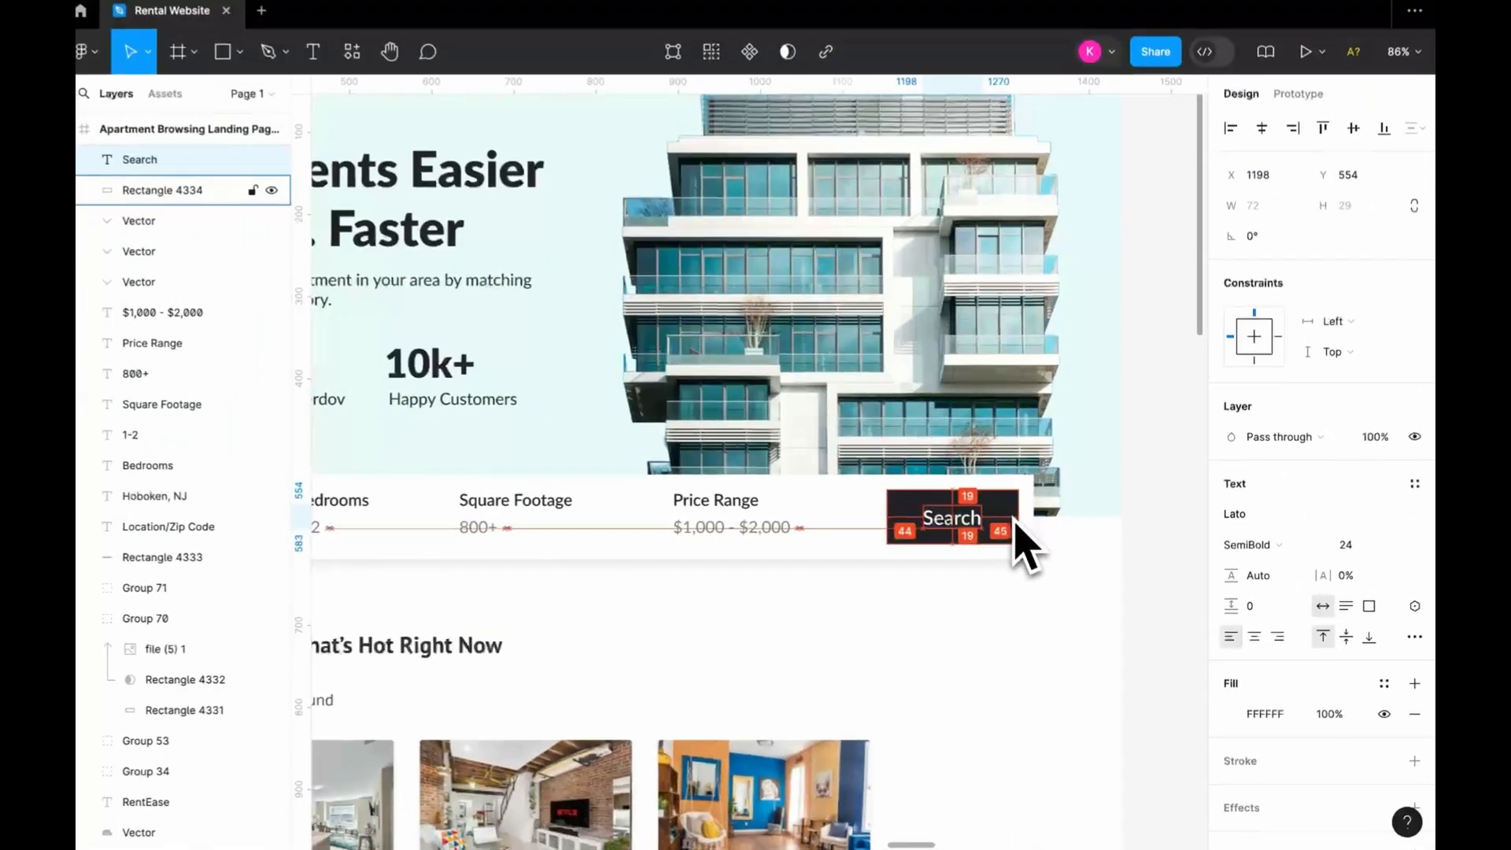
{"action": "key", "text": "Up"}
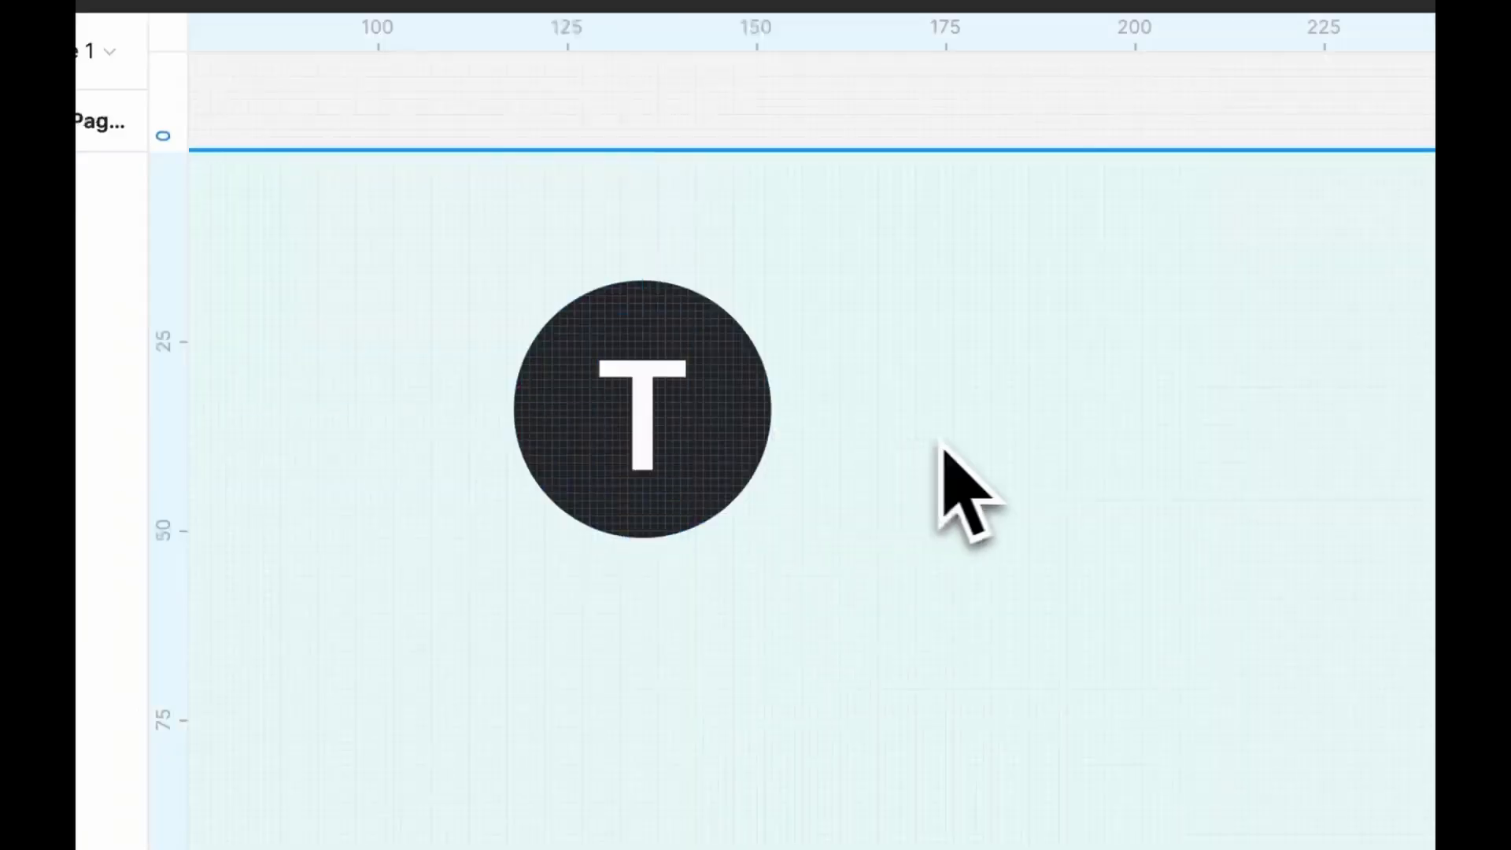
Add the brand name "TverdovHousing" beside the round T logo at the top of the hero
{"action": "scroll", "coordinate": [937, 457], "scroll_direction": "down", "scroll_amount": 10}
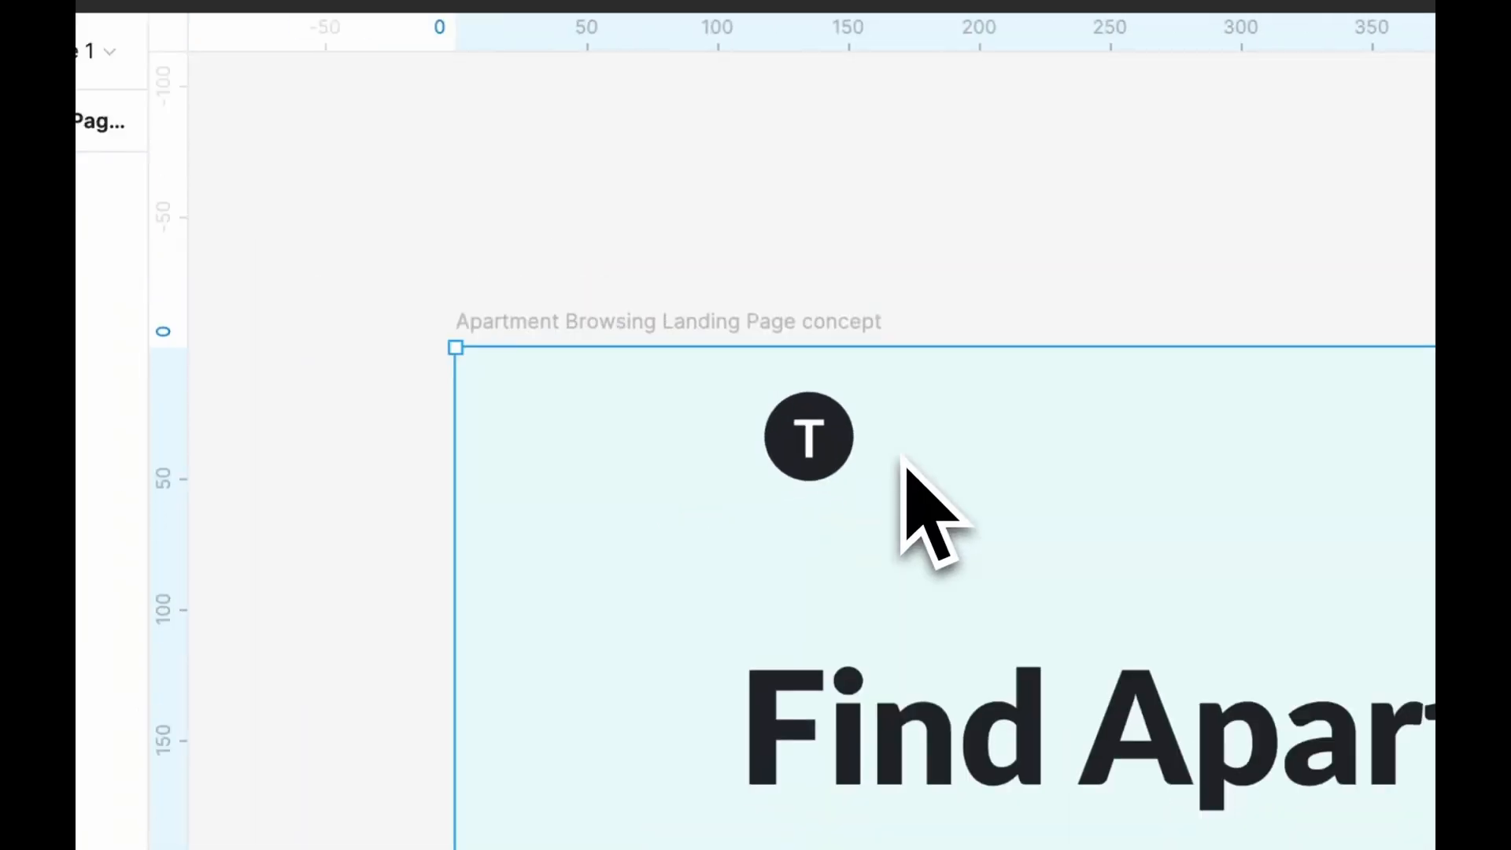
{"action": "key", "text": "t"}
{"action": "left_click", "coordinate": [699, 423]}
{"action": "type", "text": "TverdovHo"}
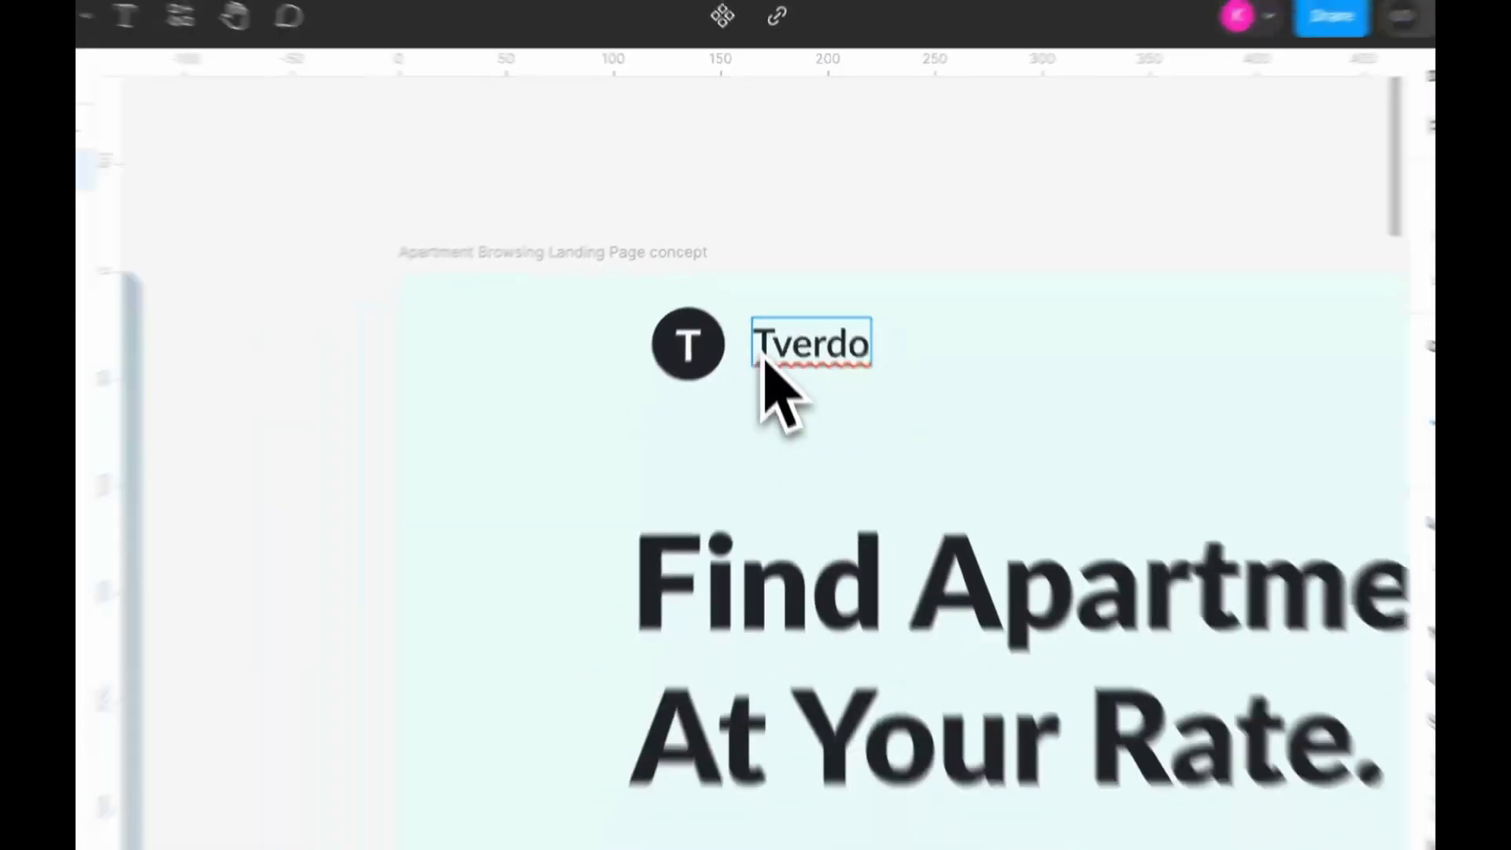
{"action": "type", "text": "using"}
{"action": "key", "text": "Escape"}
{"action": "key", "text": "Escape"}
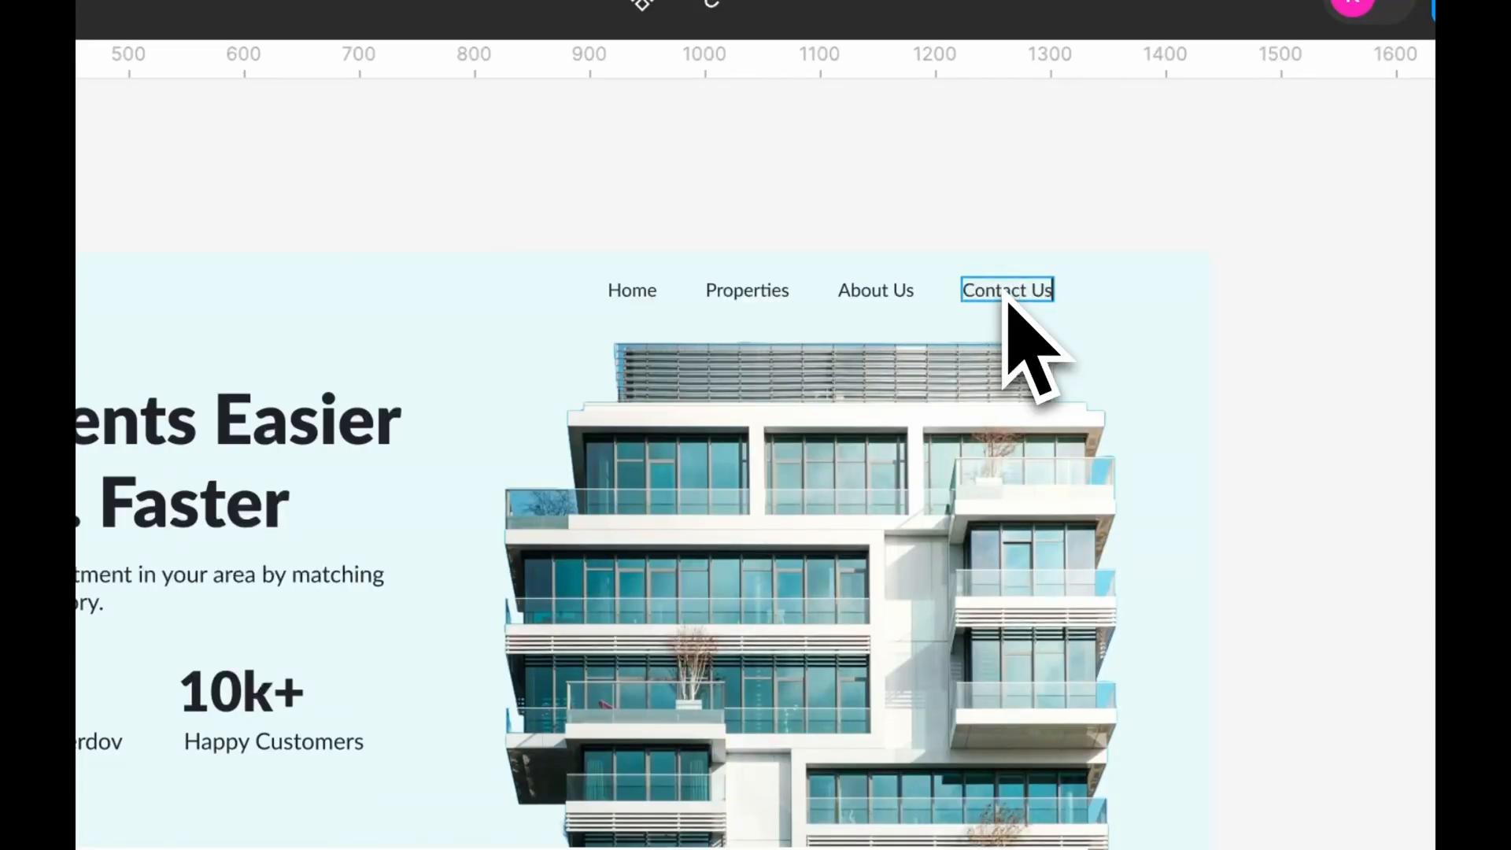
Put the Home, Properties, About Us and Contact Us links into an auto layout with a 48 horizontal gap
{"action": "left_click_drag", "start_coordinate": [1003, 299], "coordinate": [612, 303]}
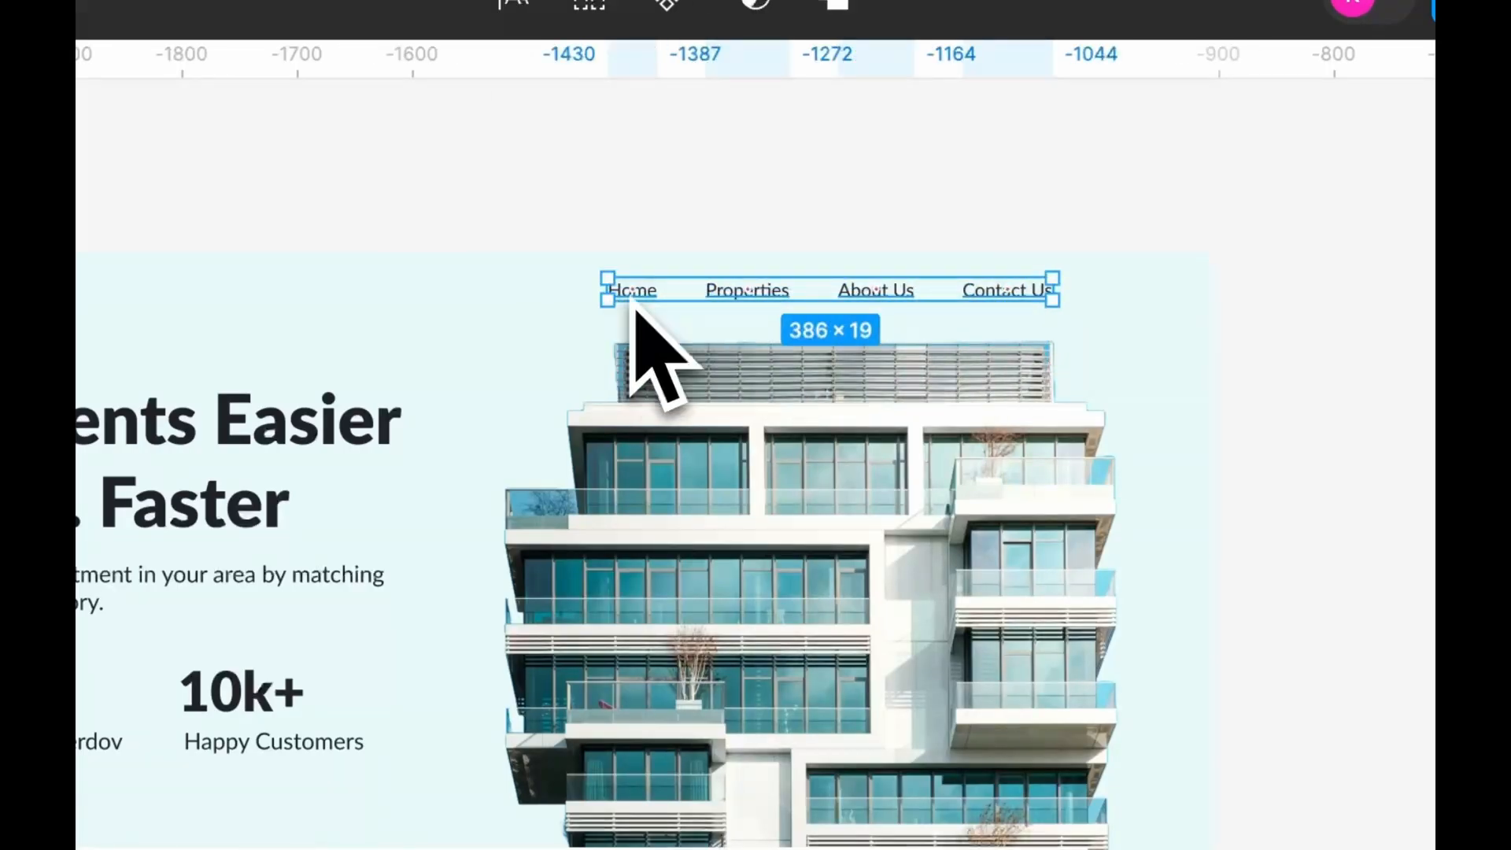
{"action": "key", "text": "shift+a"}
{"action": "left_click", "coordinate": [1108, 346]}
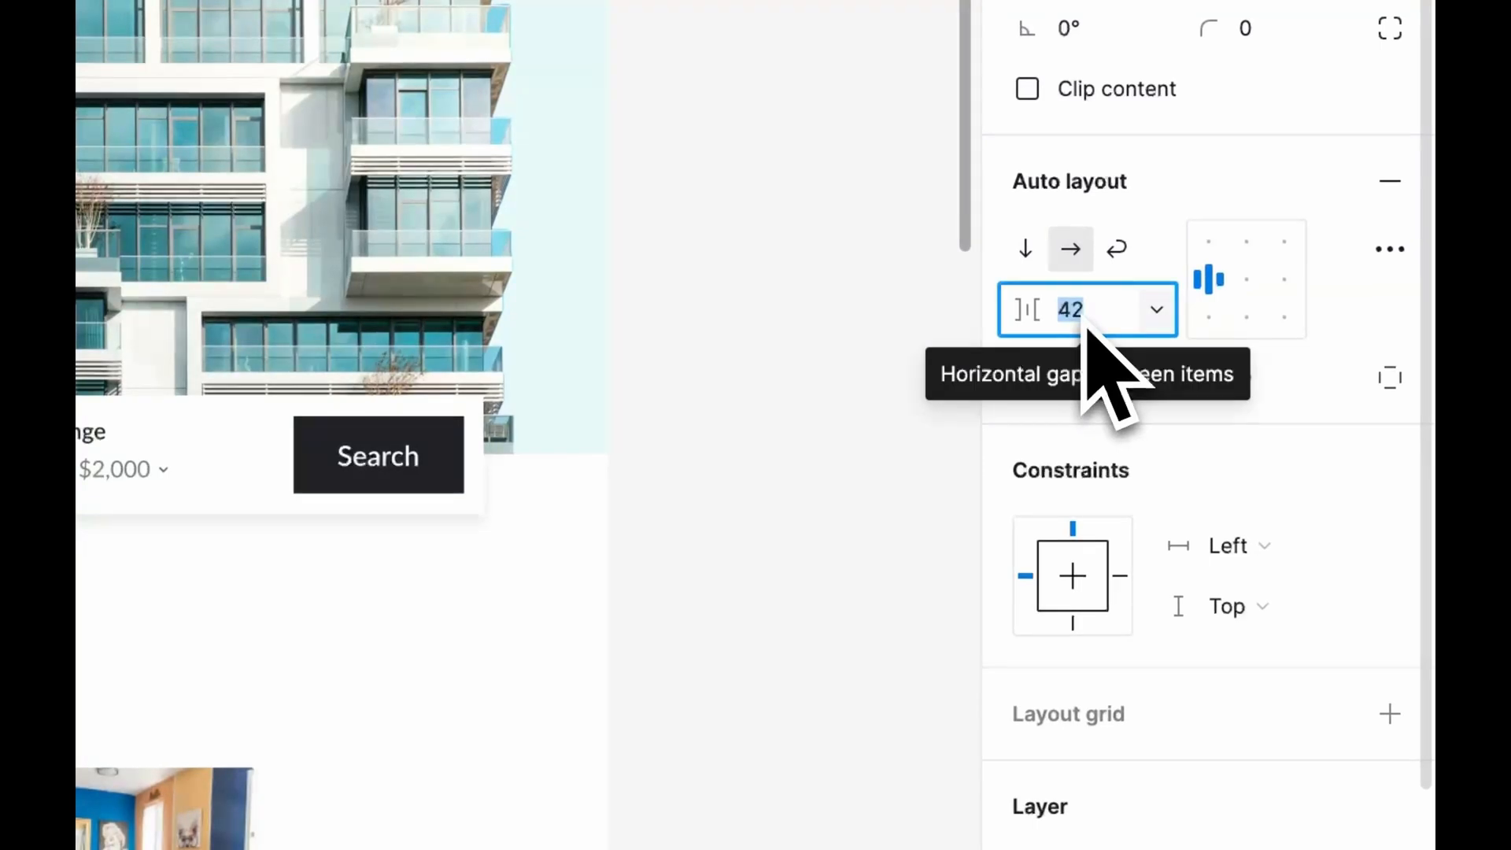
{"action": "type", "text": "48"}
{"action": "key", "text": "Return"}
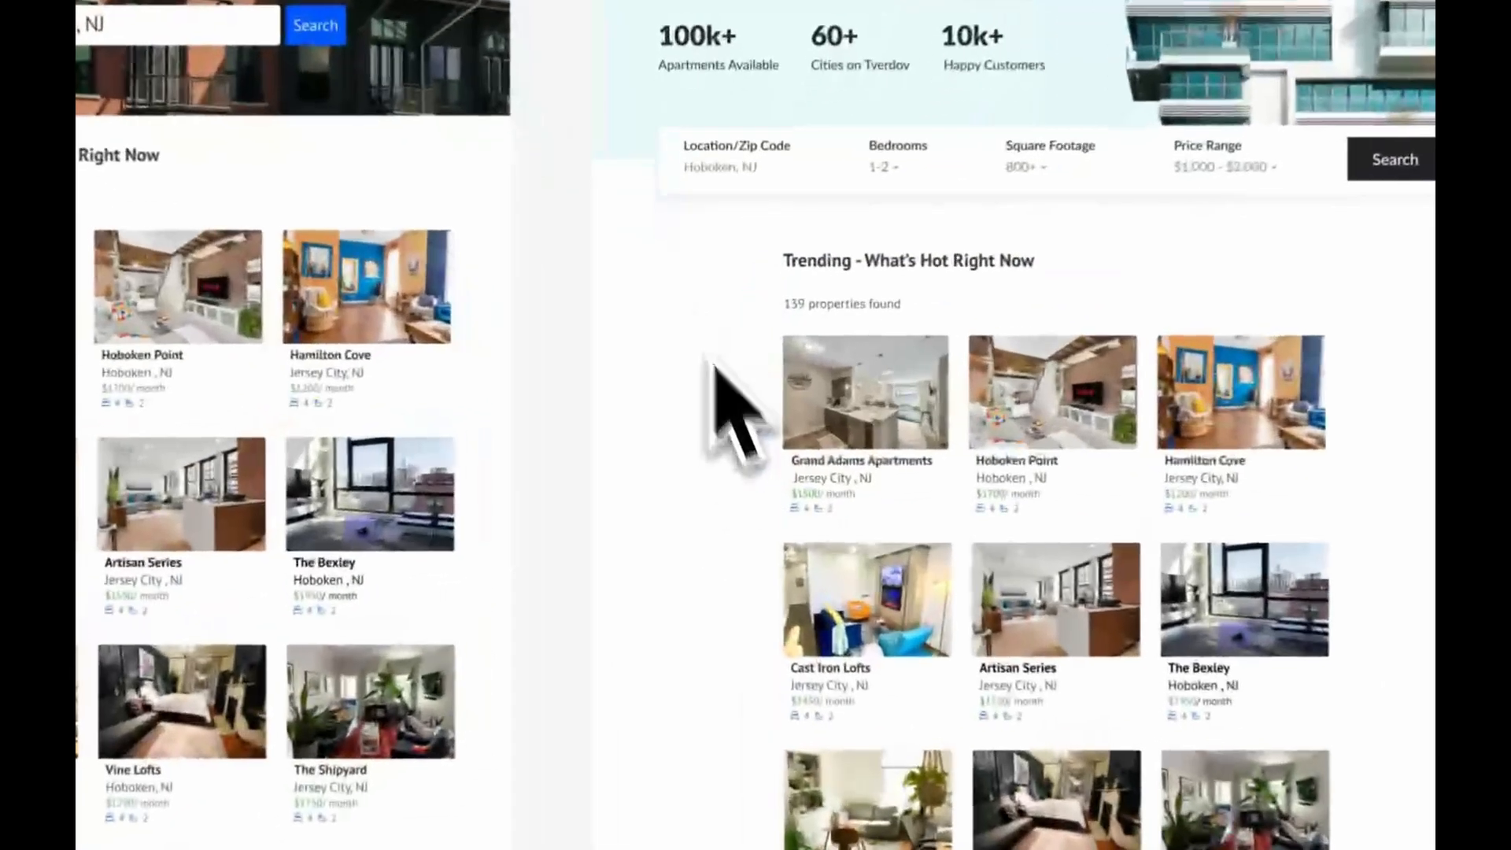
Delete the old Trending listings from the new page and add the heading "What's Hot Right Now" below the search bar
{"action": "key", "text": "Delete"}
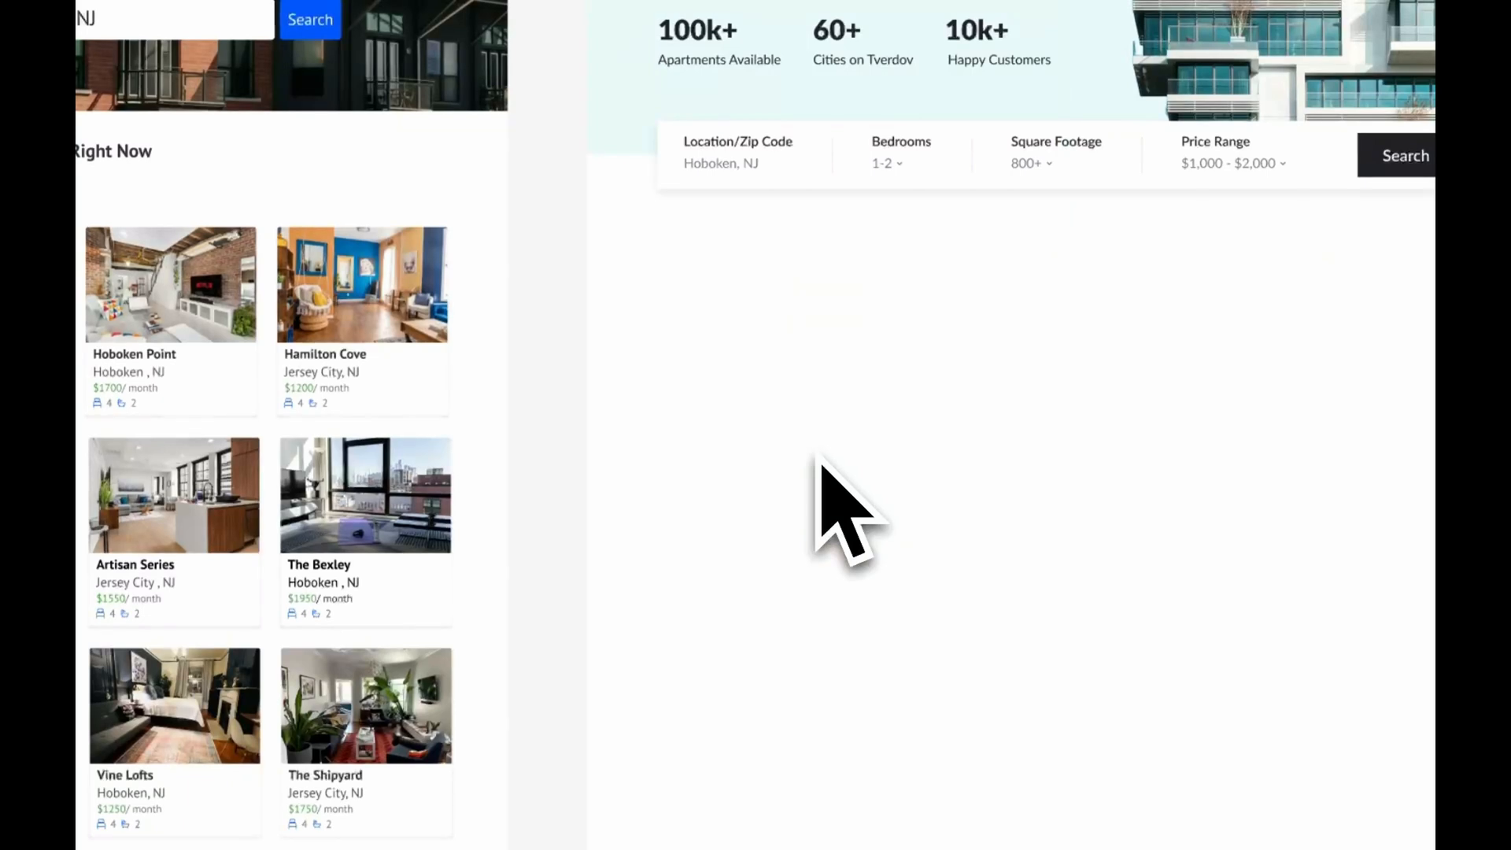
{"action": "type", "text": "'s Hot Right Now"}
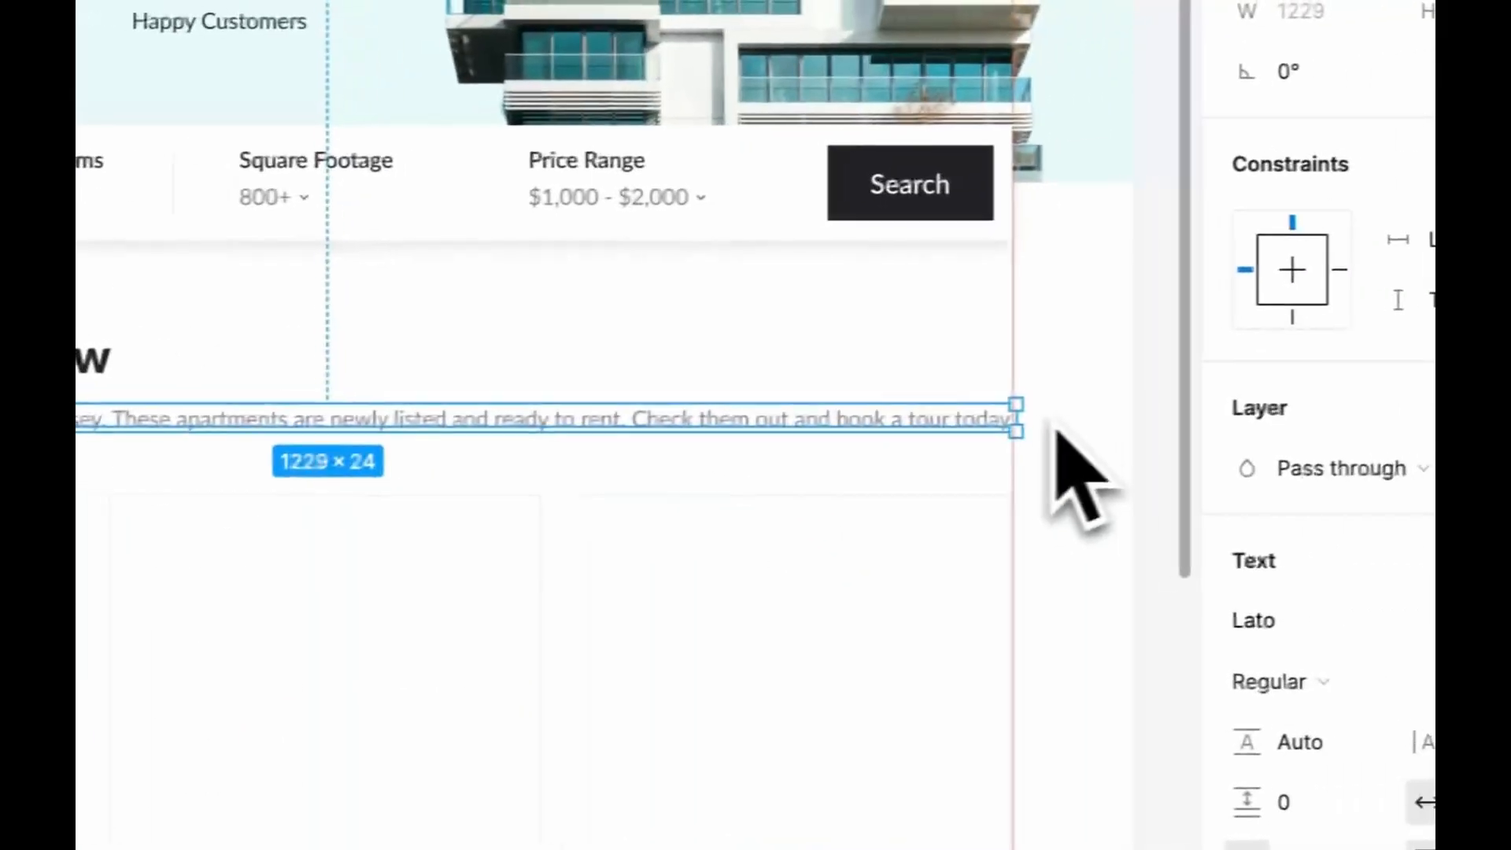
Resize the description under the What's Hot heading to about 620 wide and set its font size to 18
{"action": "left_click_drag", "start_coordinate": [1015, 425], "coordinate": [333, 456]}
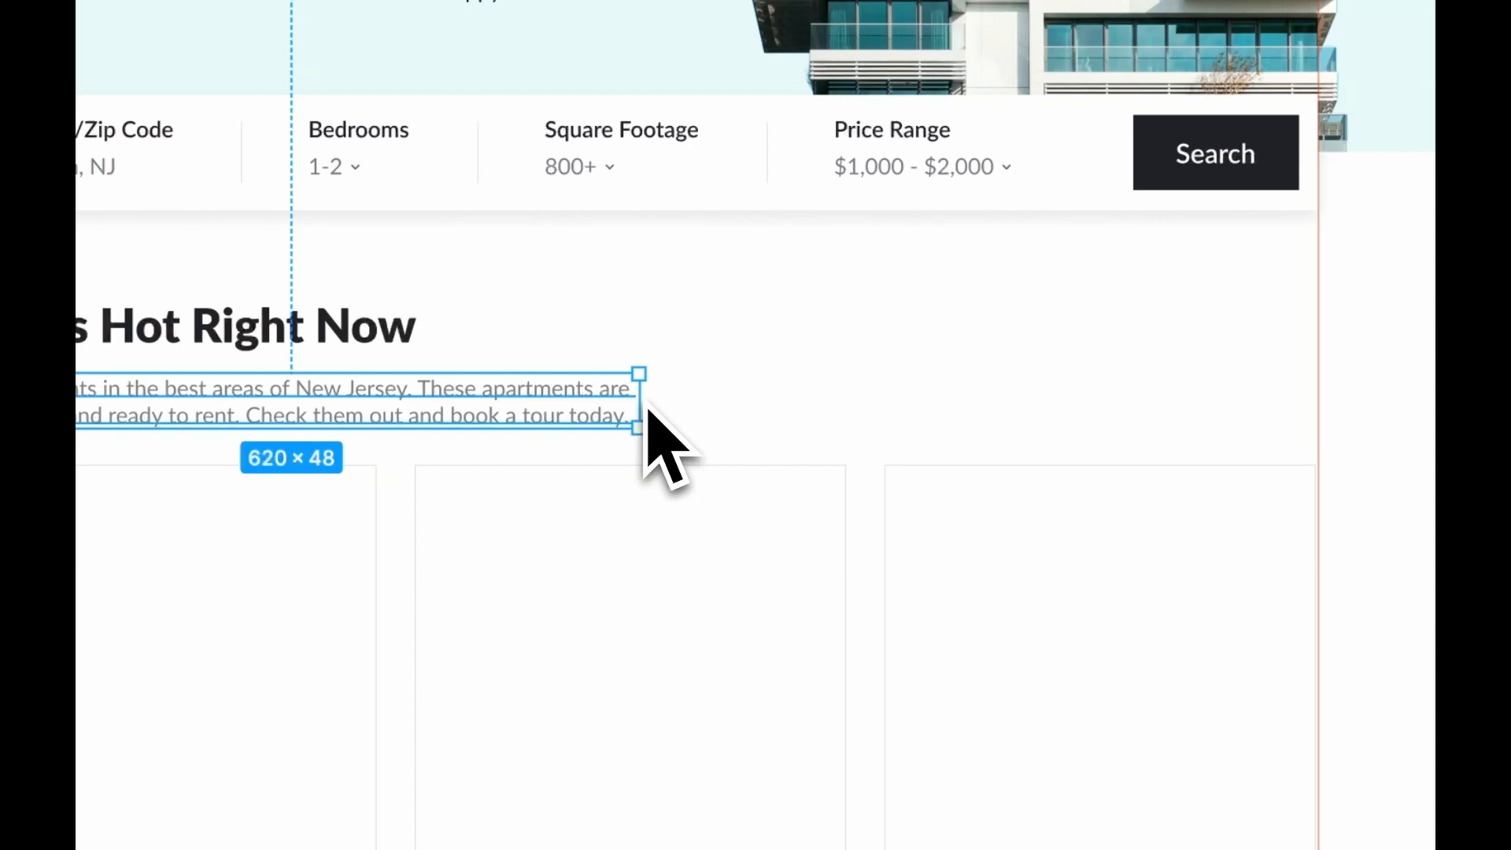
{"action": "left_click", "coordinate": [1279, 416]}
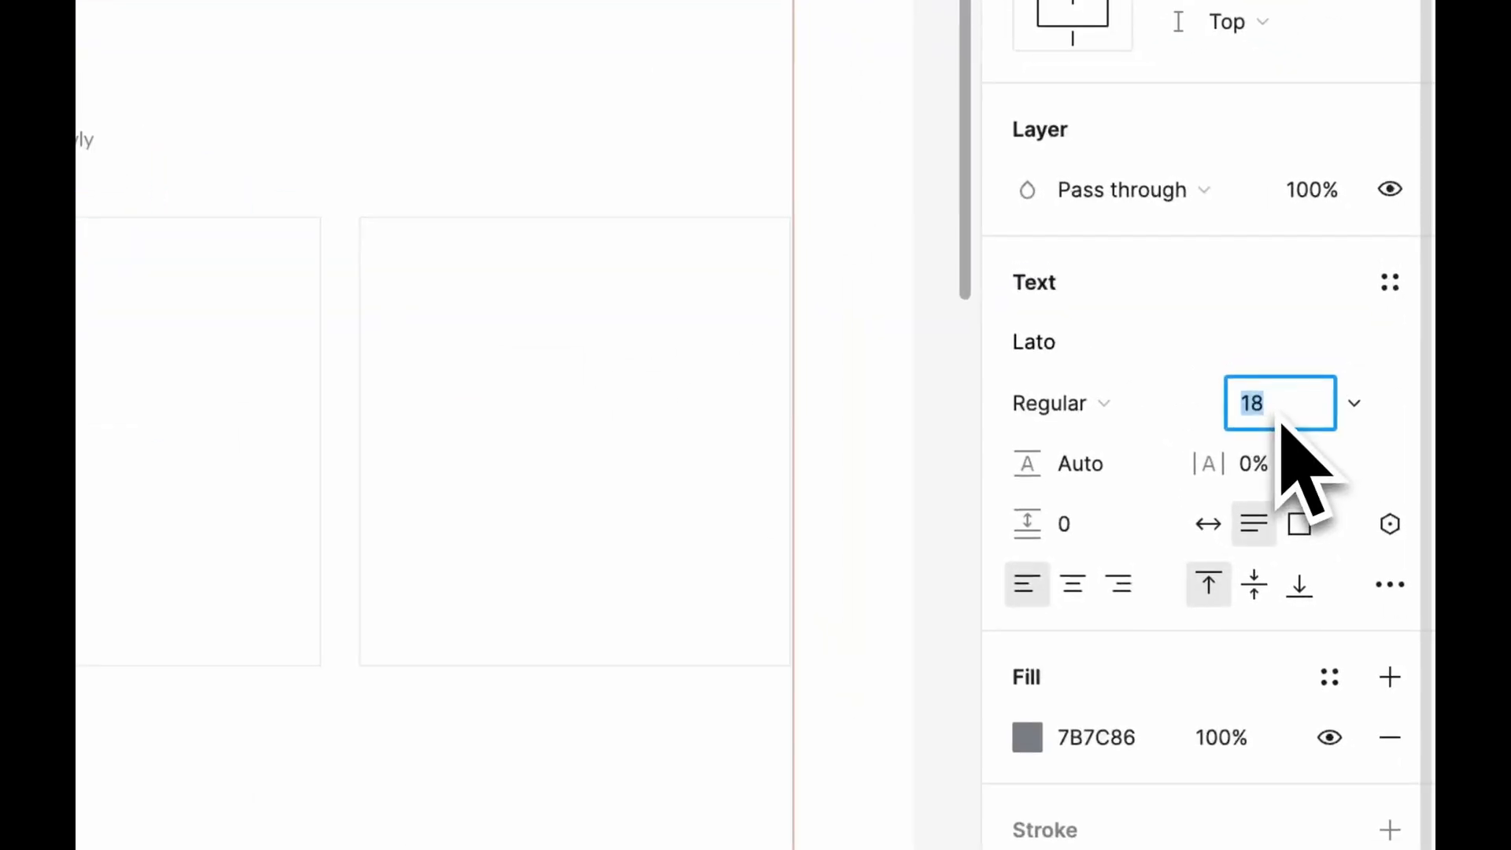
{"action": "left_click", "coordinate": [224, 129]}
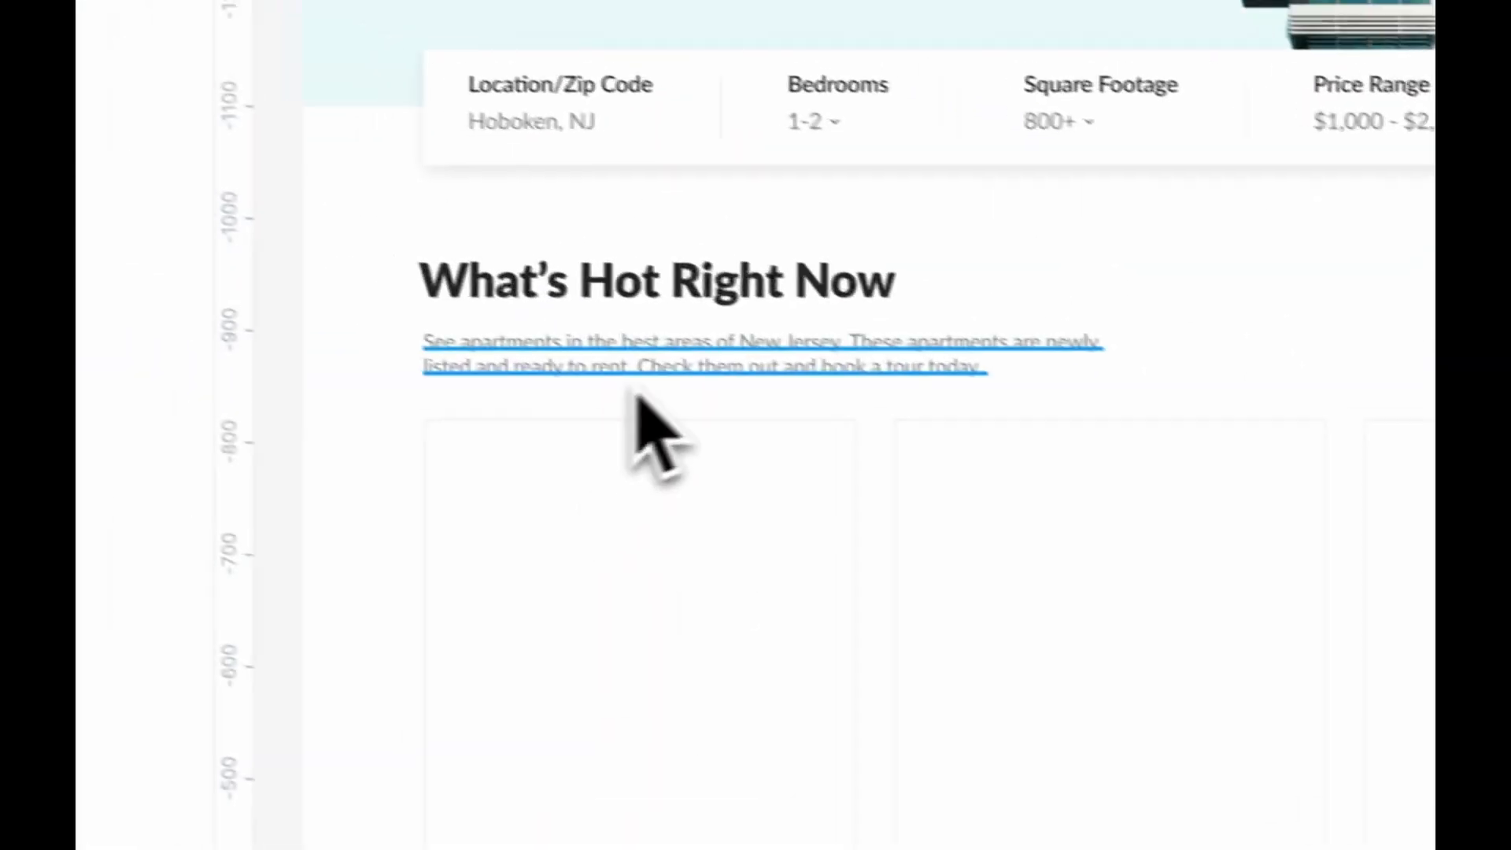
Move the heading, description and three card outlines together to adjust their gap below the search bar
{"action": "left_click", "coordinate": [671, 370]}
{"action": "key", "text": "alt"}
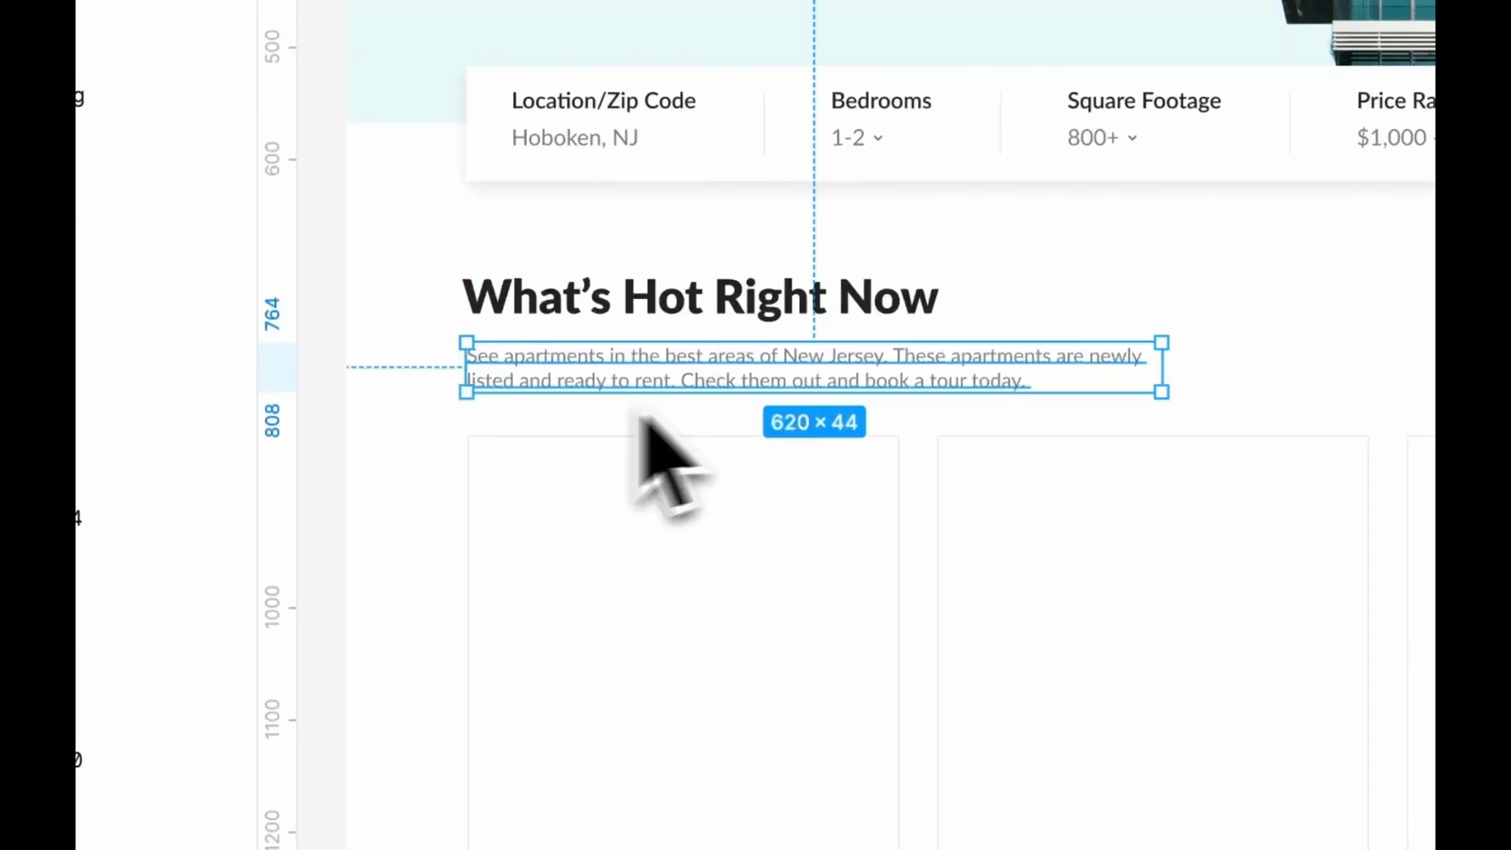
{"action": "left_click_drag", "start_coordinate": [432, 254], "coordinate": [1065, 493]}
{"action": "key", "text": "shift+Up"}
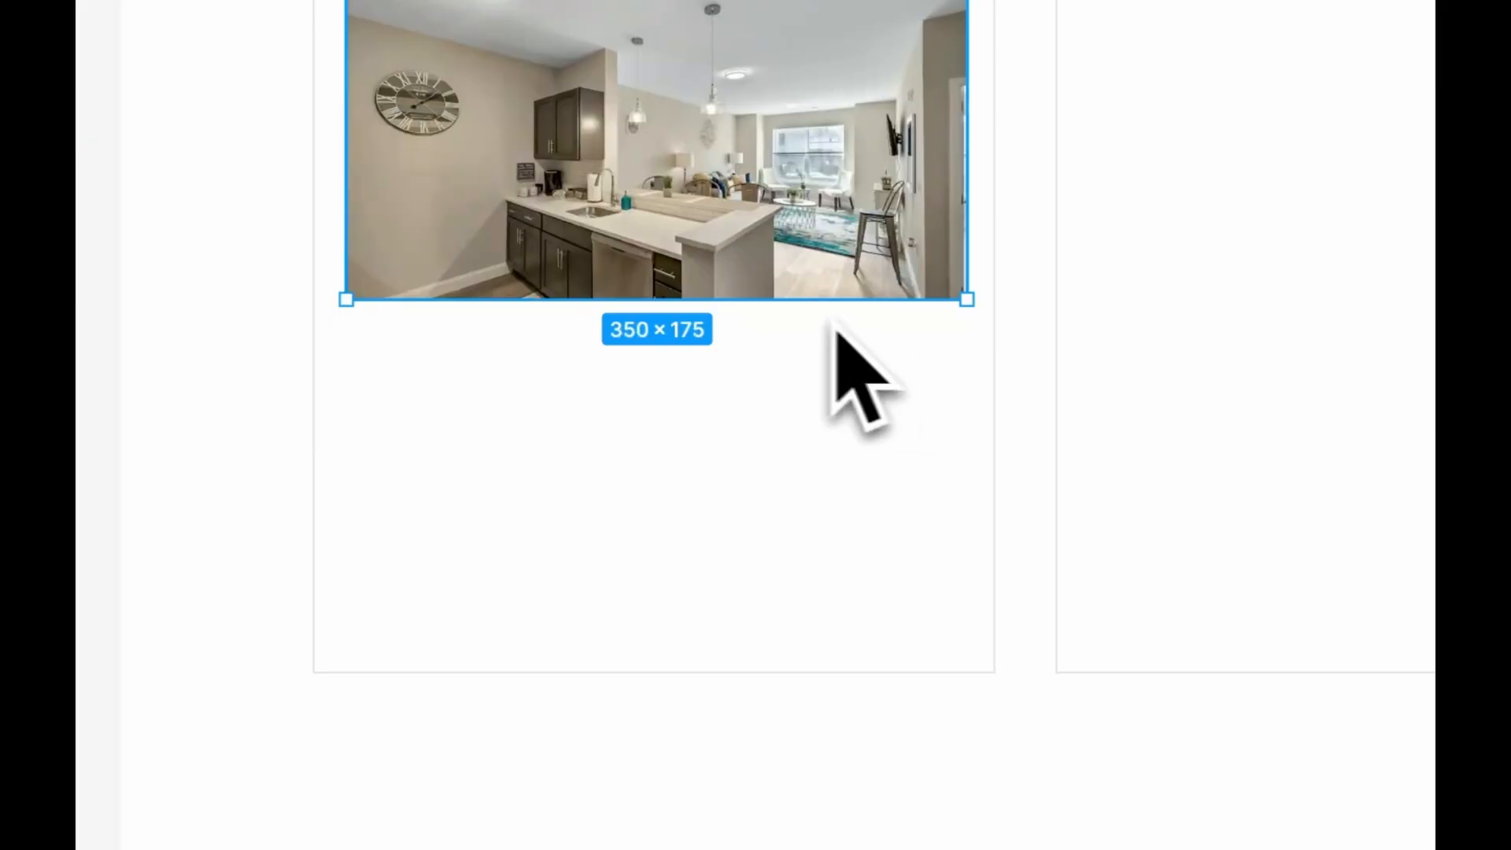
{"action": "left_click_drag", "start_coordinate": [837, 328], "coordinate": [822, 354]}
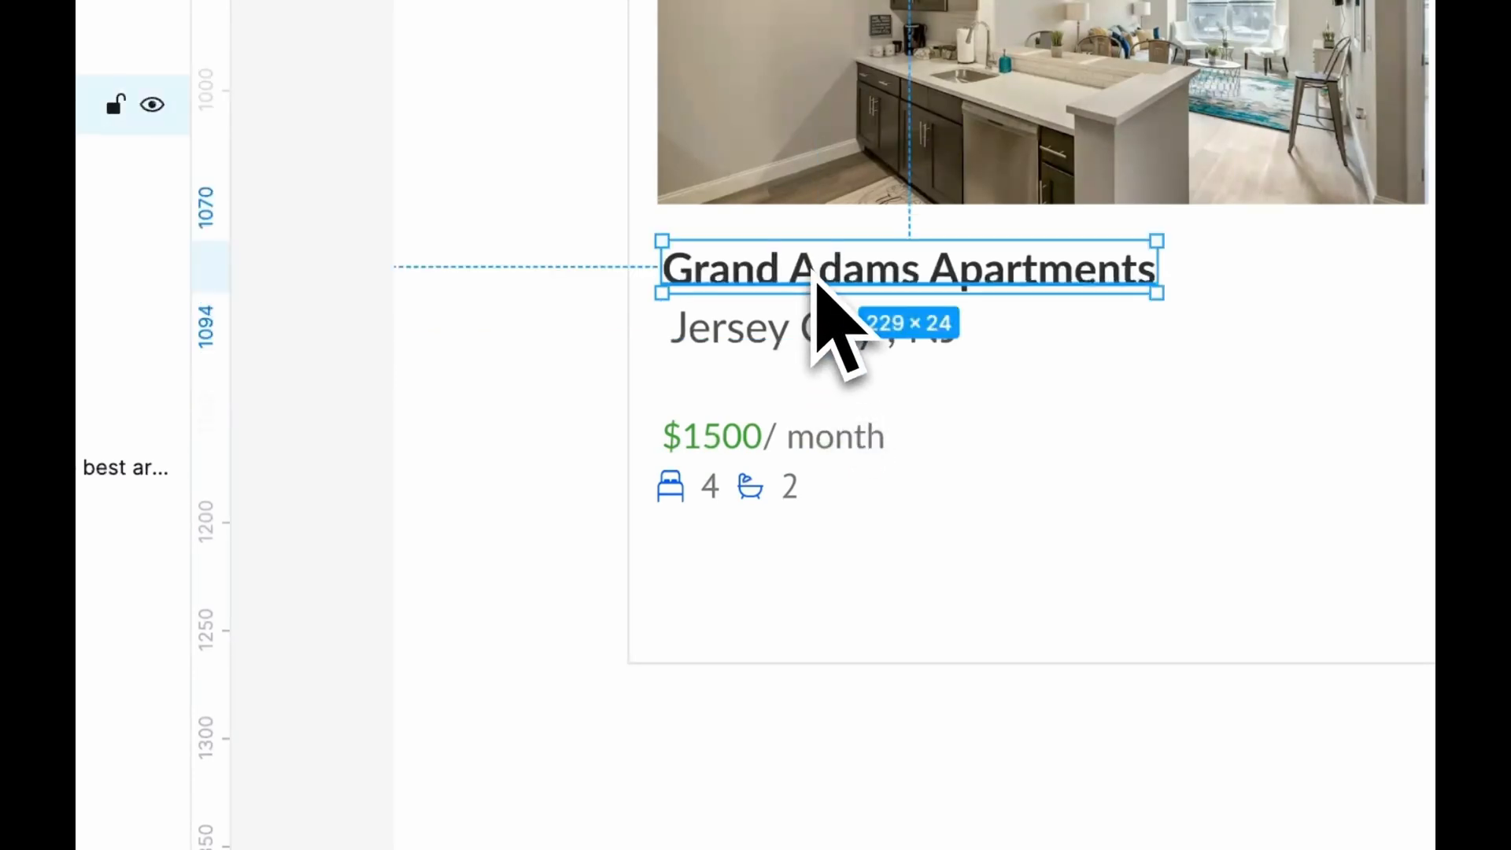
Set the first card's "$1500/ month" price to font size 18 and replace its green with the Text colour style
{"action": "scroll", "coordinate": [787, 358], "scroll_direction": "up", "scroll_amount": 2}
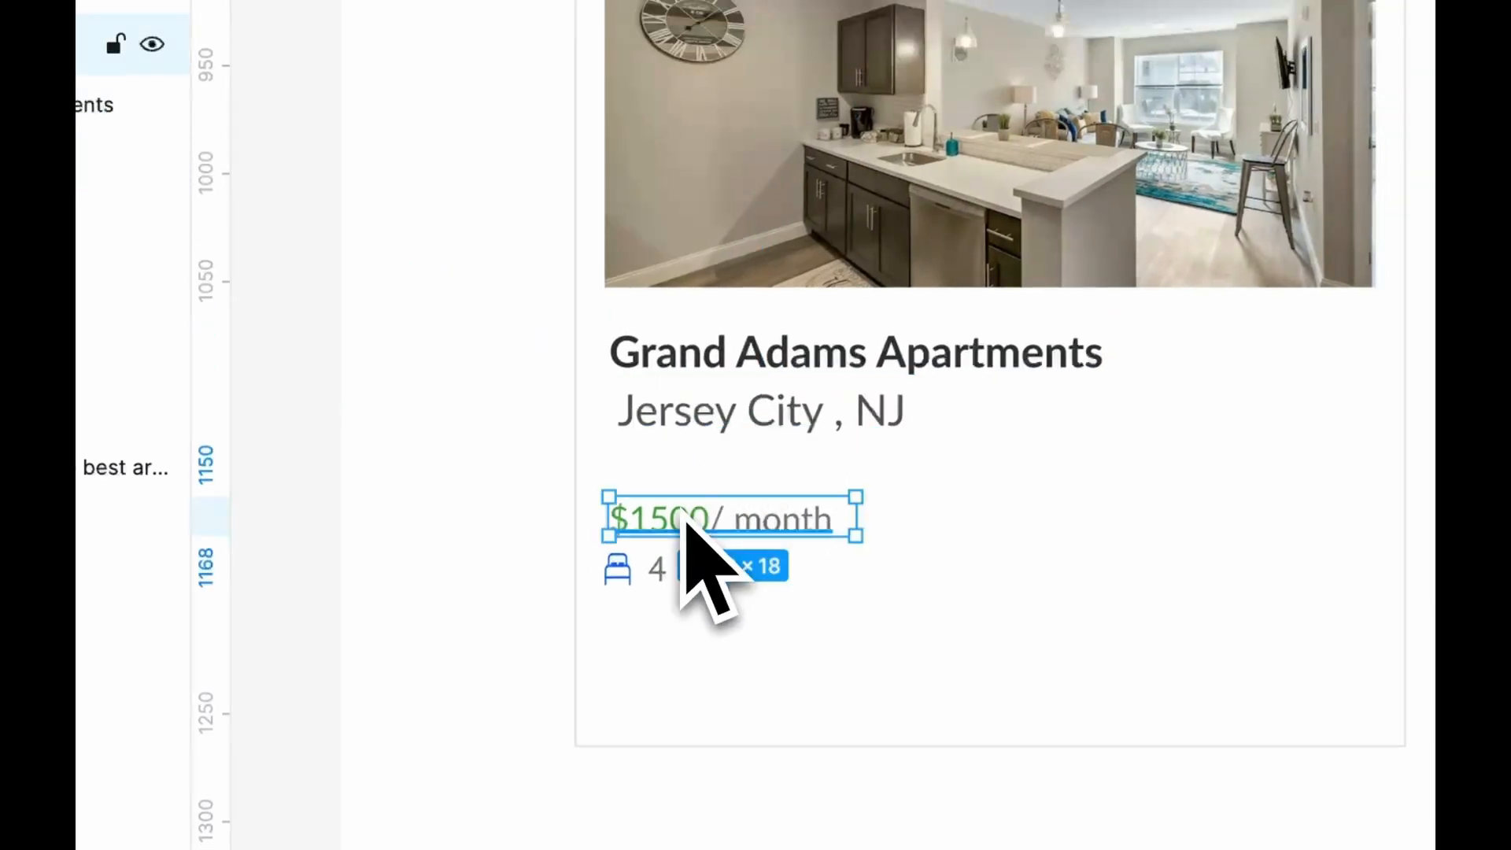
{"action": "left_click", "coordinate": [1324, 456]}
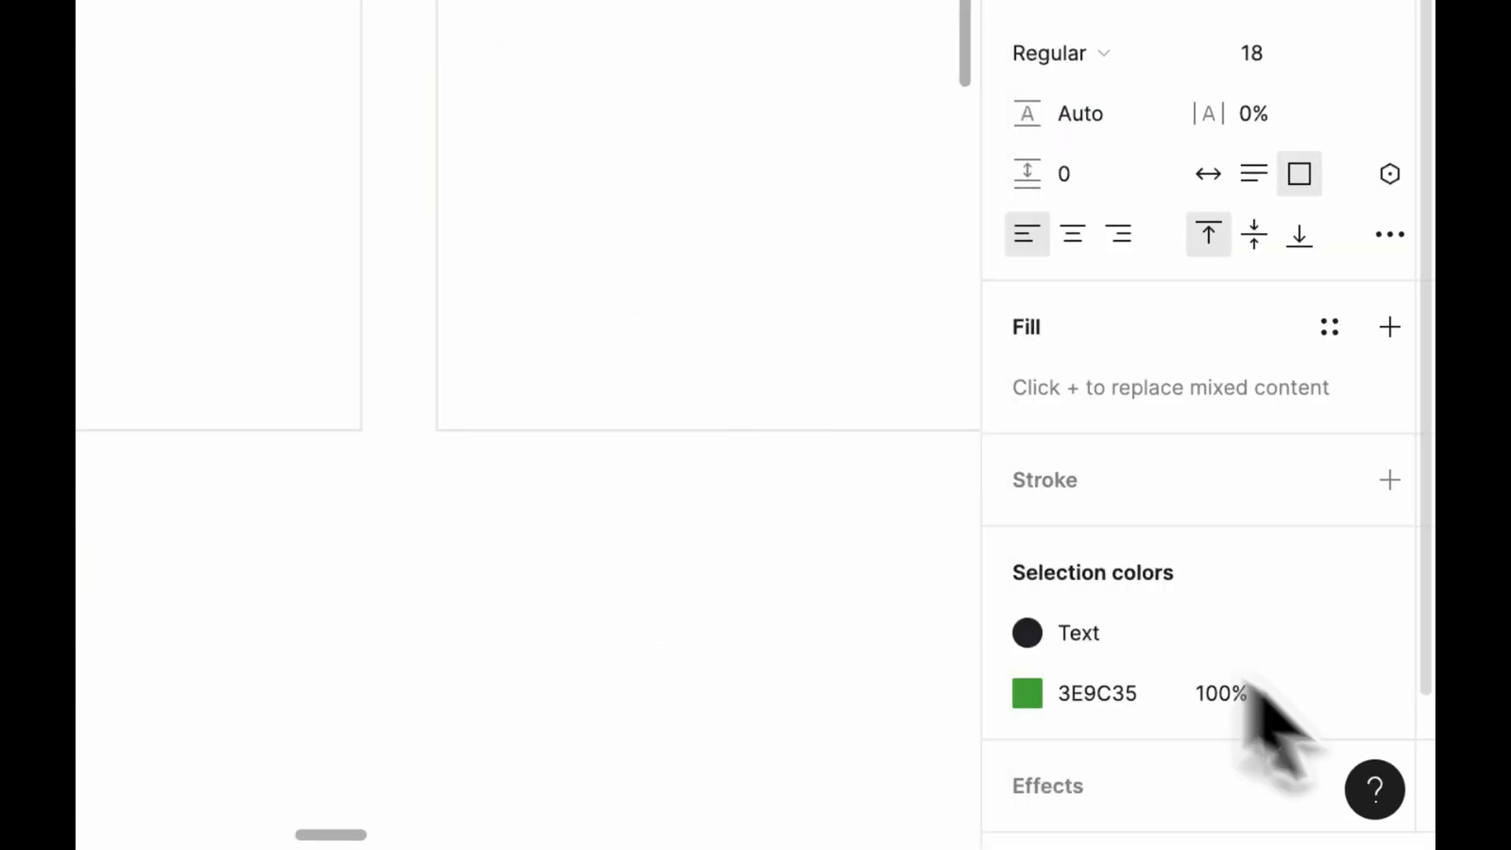
{"action": "left_click", "coordinate": [1329, 694]}
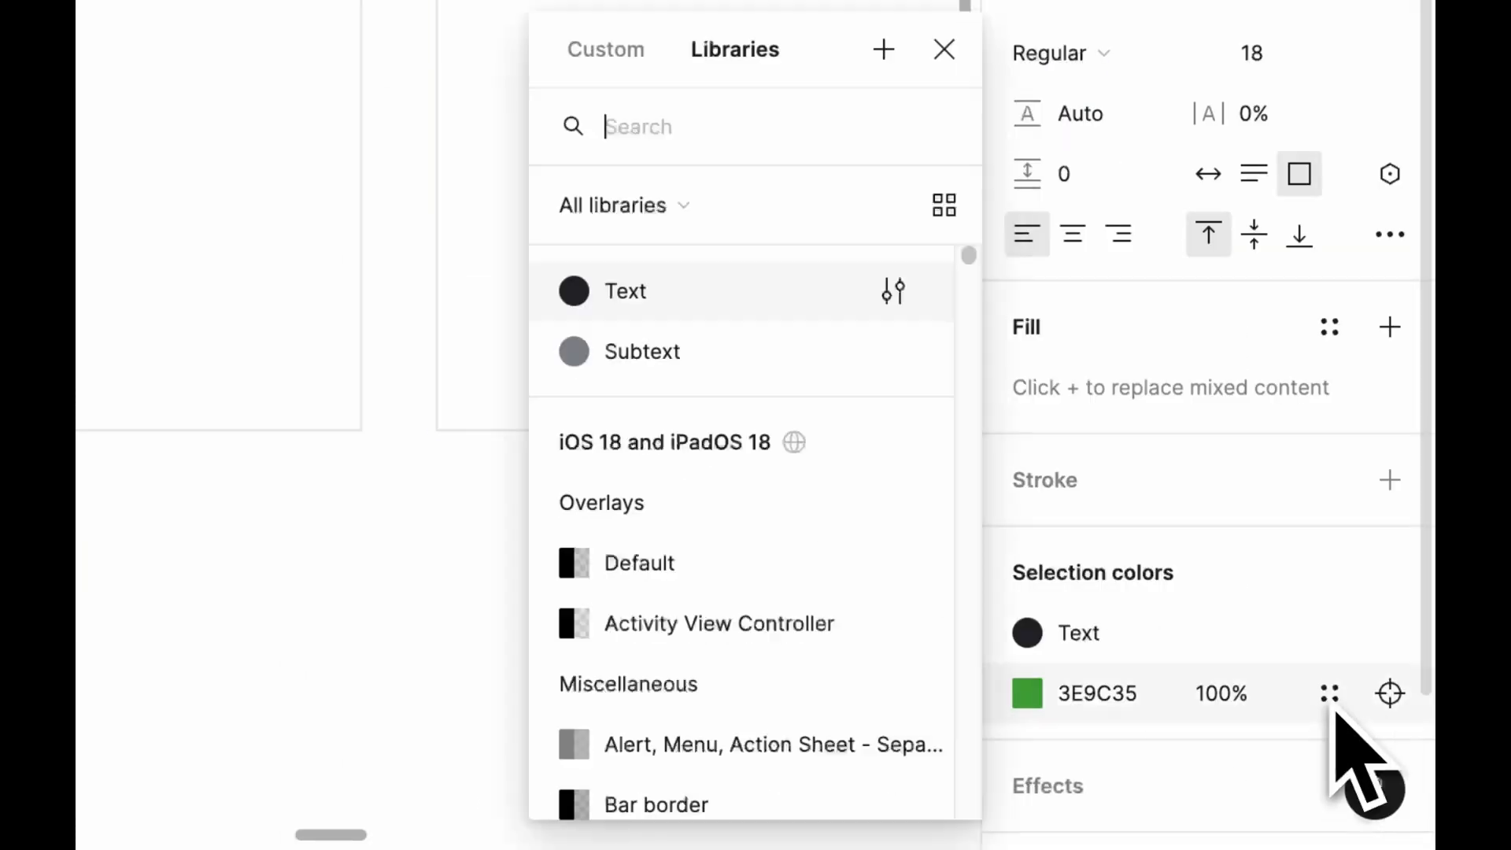
{"action": "left_click", "coordinate": [613, 306]}
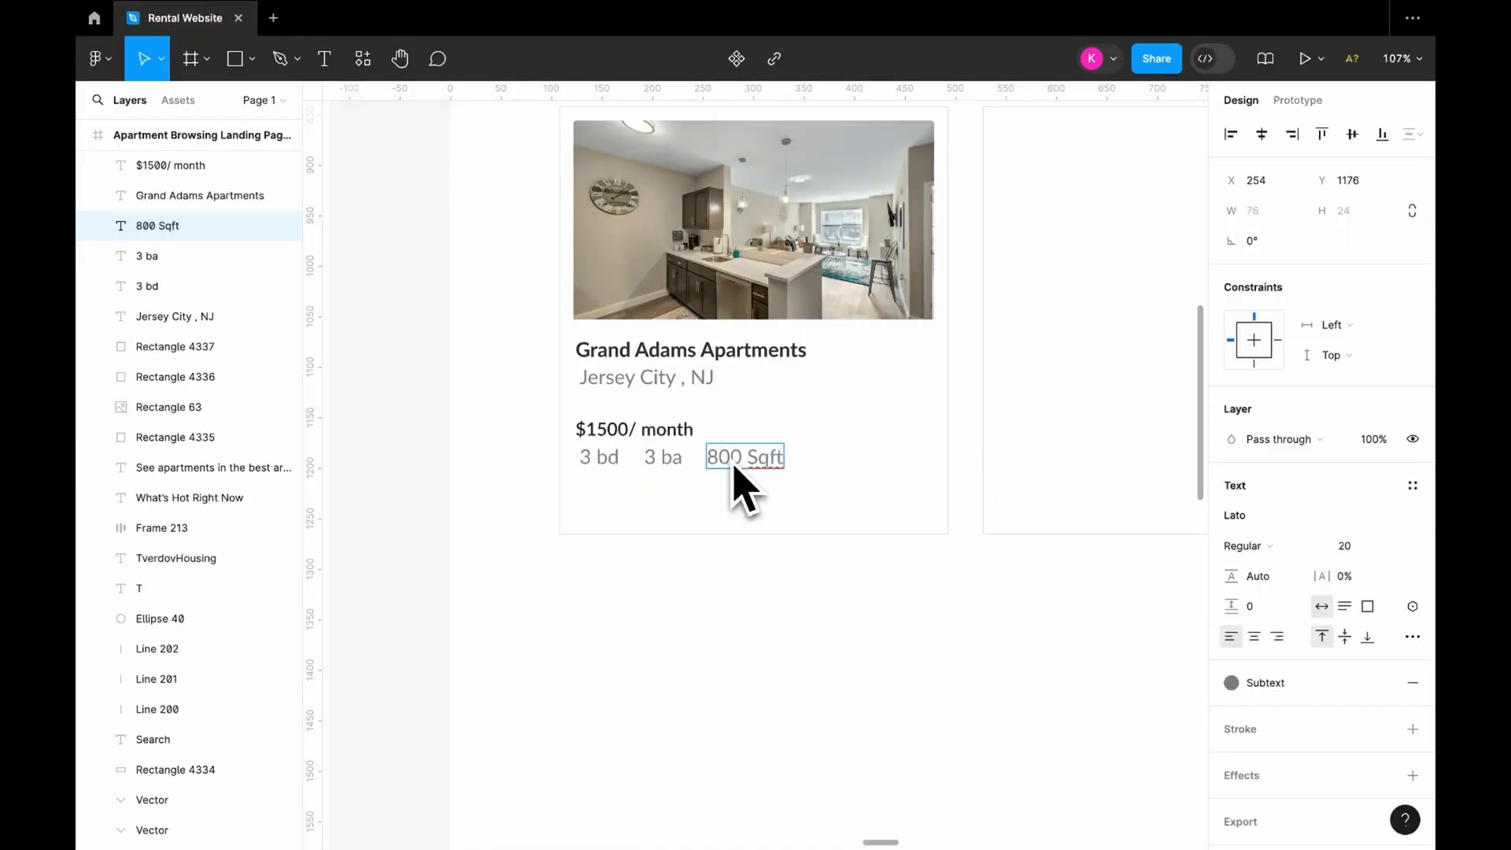
Place copies of the search bar's divider line between "3 bd", "3 ba" and "800 Sqft" on the first card
{"action": "scroll", "coordinate": [631, 466], "scroll_direction": "up", "scroll_amount": 2}
{"action": "scroll", "coordinate": [631, 466], "scroll_direction": "down", "scroll_amount": 2}
{"action": "scroll", "coordinate": [711, 321], "scroll_direction": "up", "scroll_amount": 5}
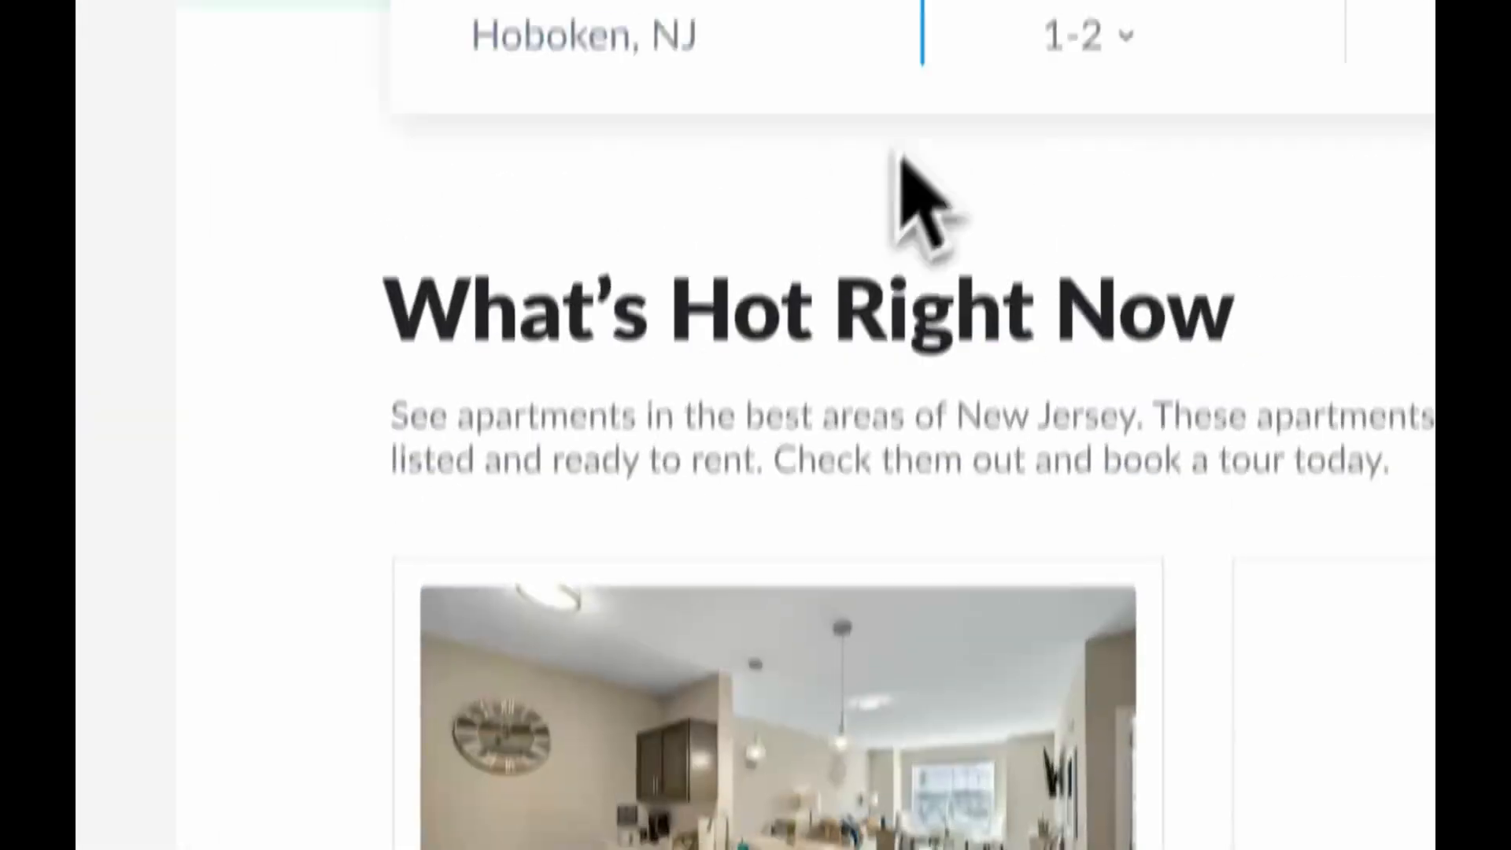
{"action": "left_click", "coordinate": [918, 126]}
{"action": "scroll", "coordinate": [905, 213], "scroll_direction": "down", "scroll_amount": 8}
{"action": "scroll", "coordinate": [543, 613], "scroll_direction": "up", "scroll_amount": 3}
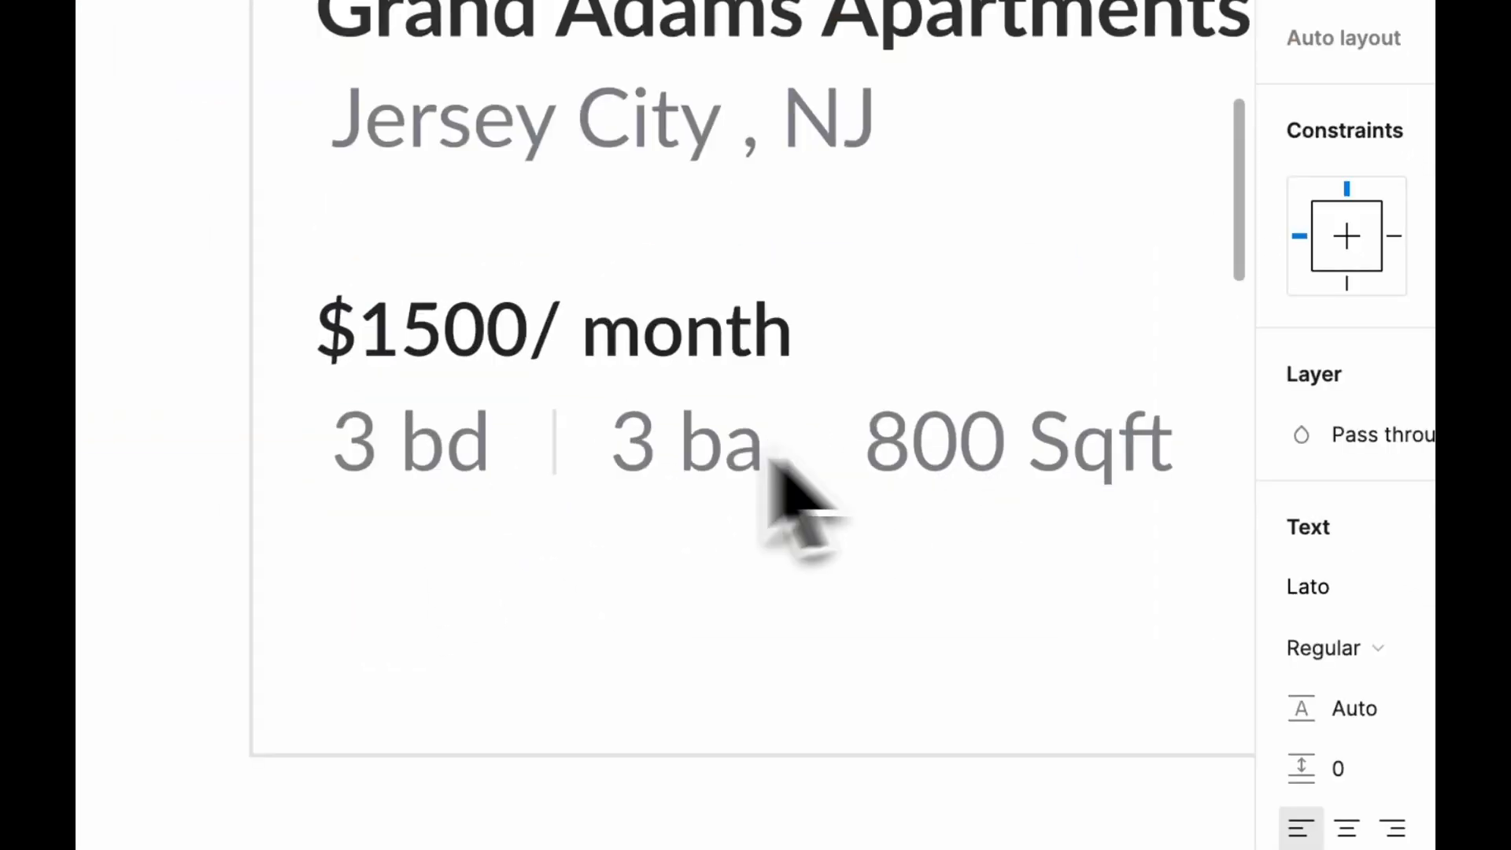
{"action": "left_click", "coordinate": [554, 453]}
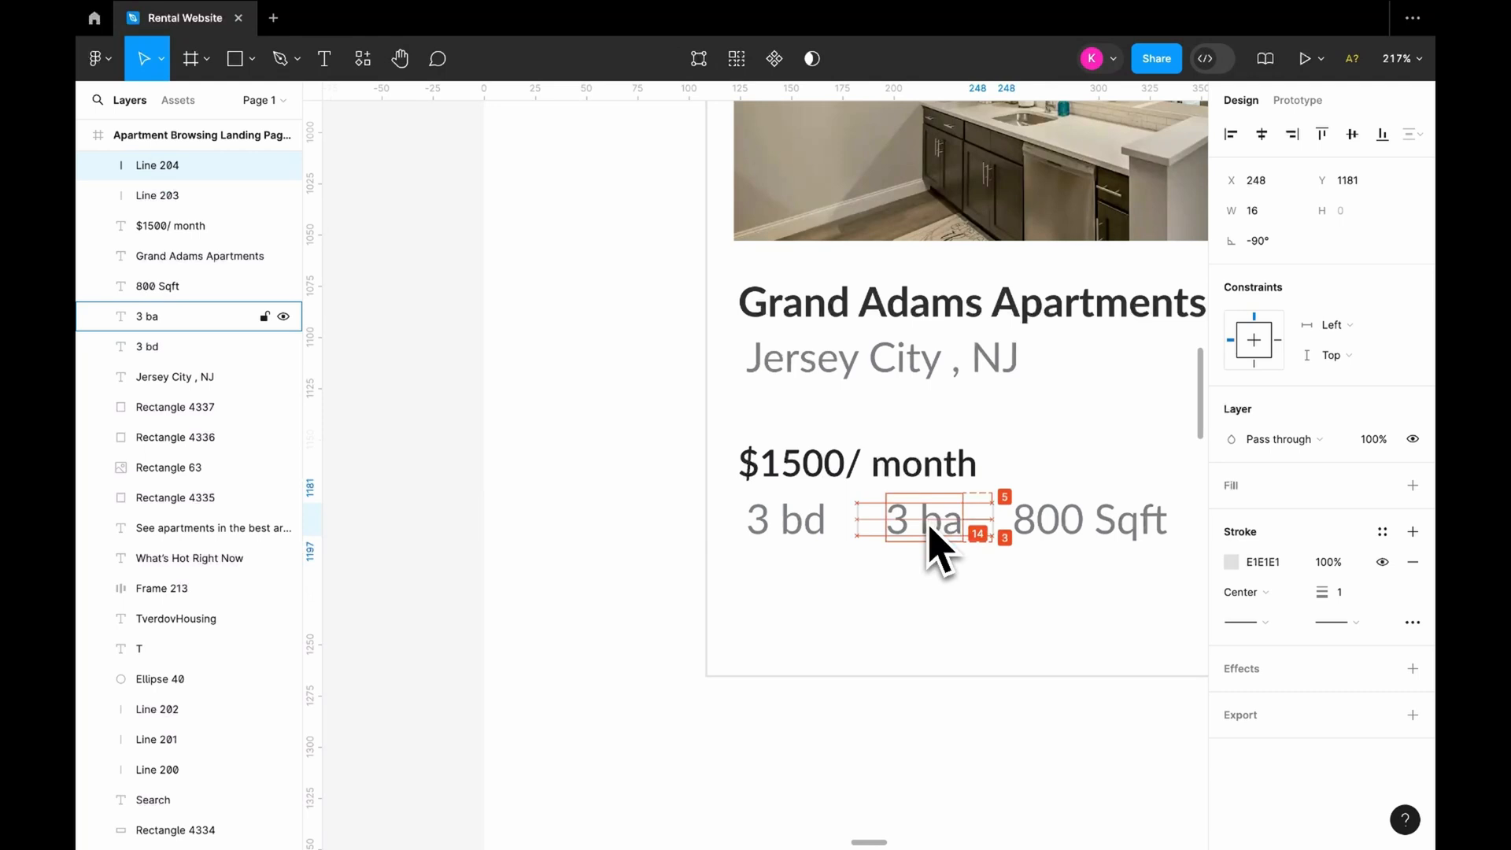
{"action": "left_click", "coordinate": [1034, 535]}
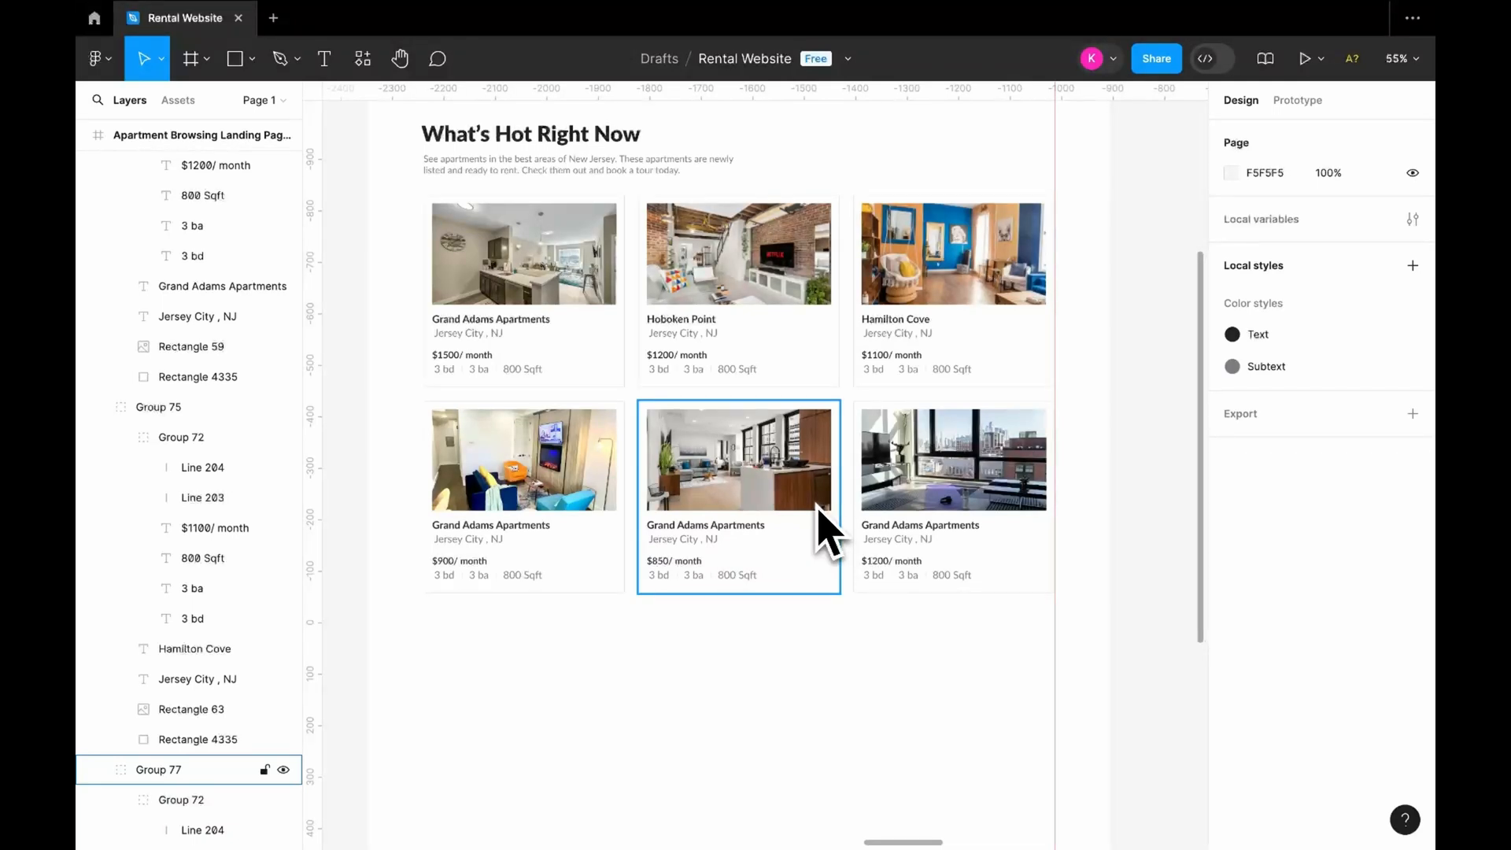
Head the section below the See More Properties button "Latest News" and copy the lower row of three listing cards beneath it
{"action": "type", "text": "atest News"}
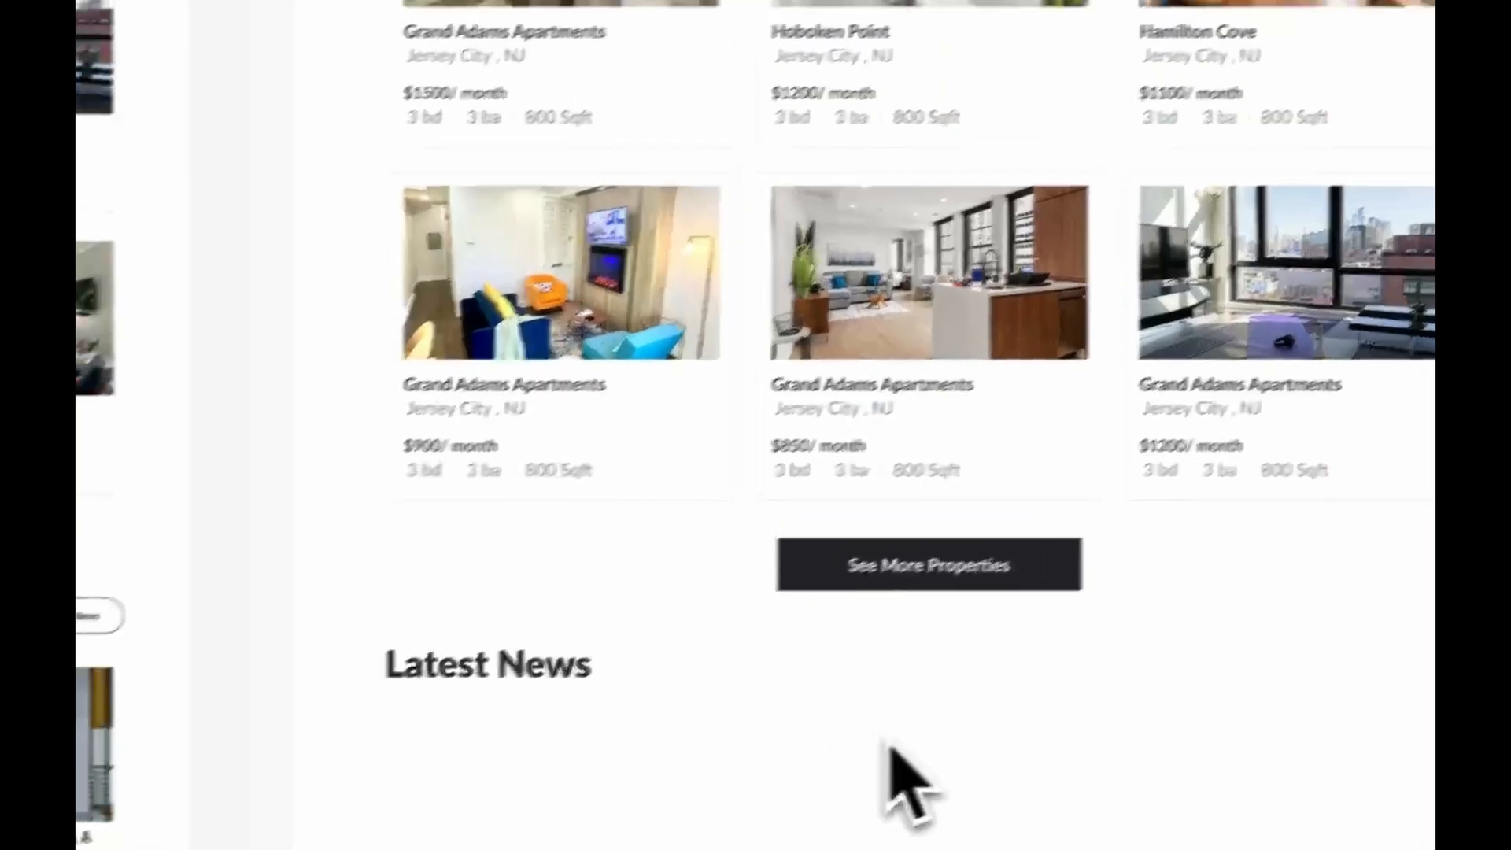
{"action": "left_click_drag", "start_coordinate": [415, 144], "coordinate": [1093, 421]}
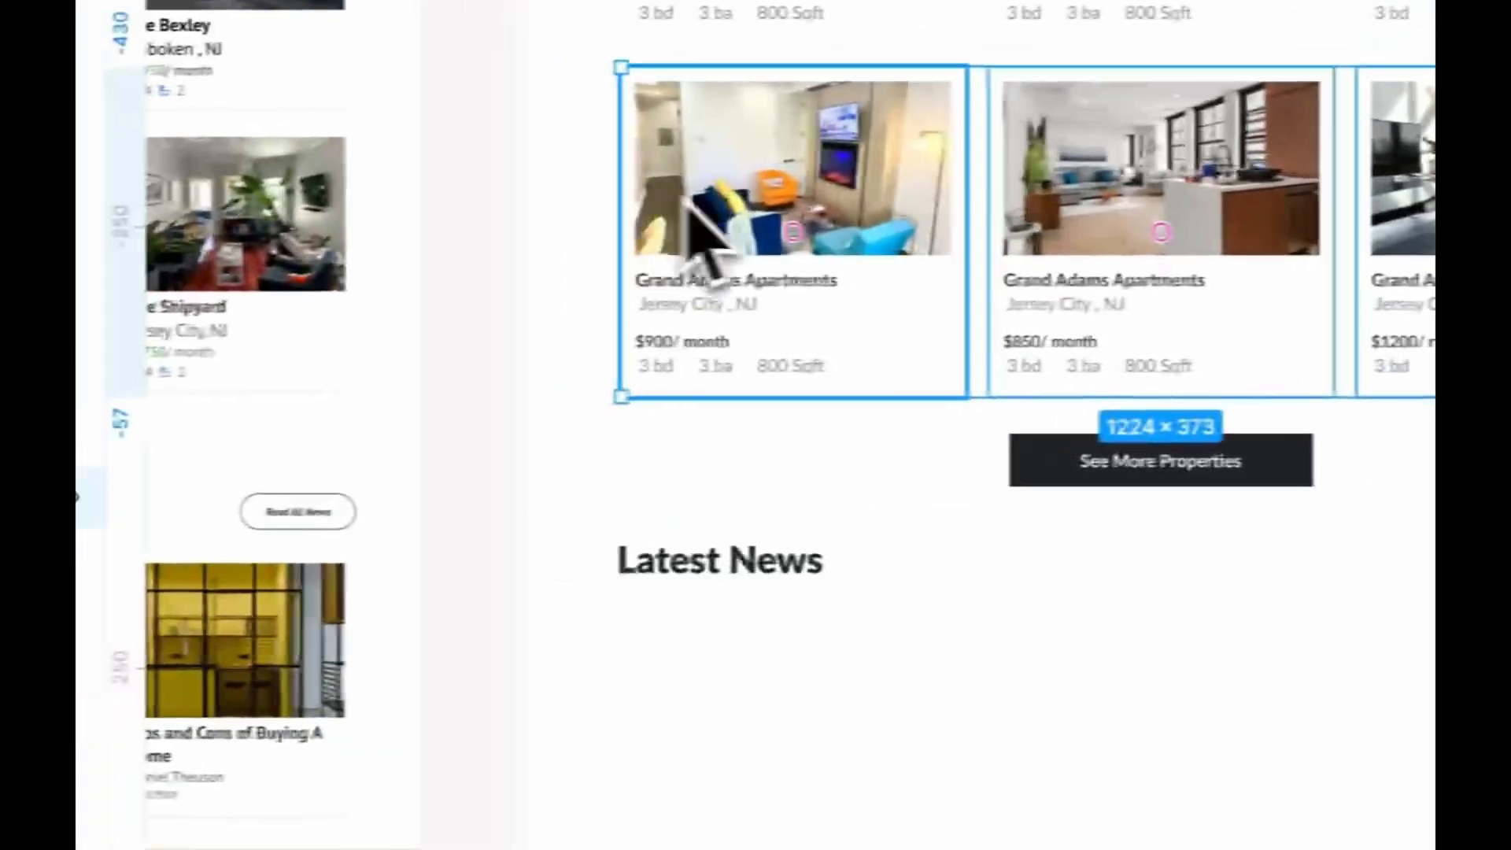
{"action": "left_click_drag", "start_coordinate": [115, 218], "coordinate": [116, 757], "text": "alt"}
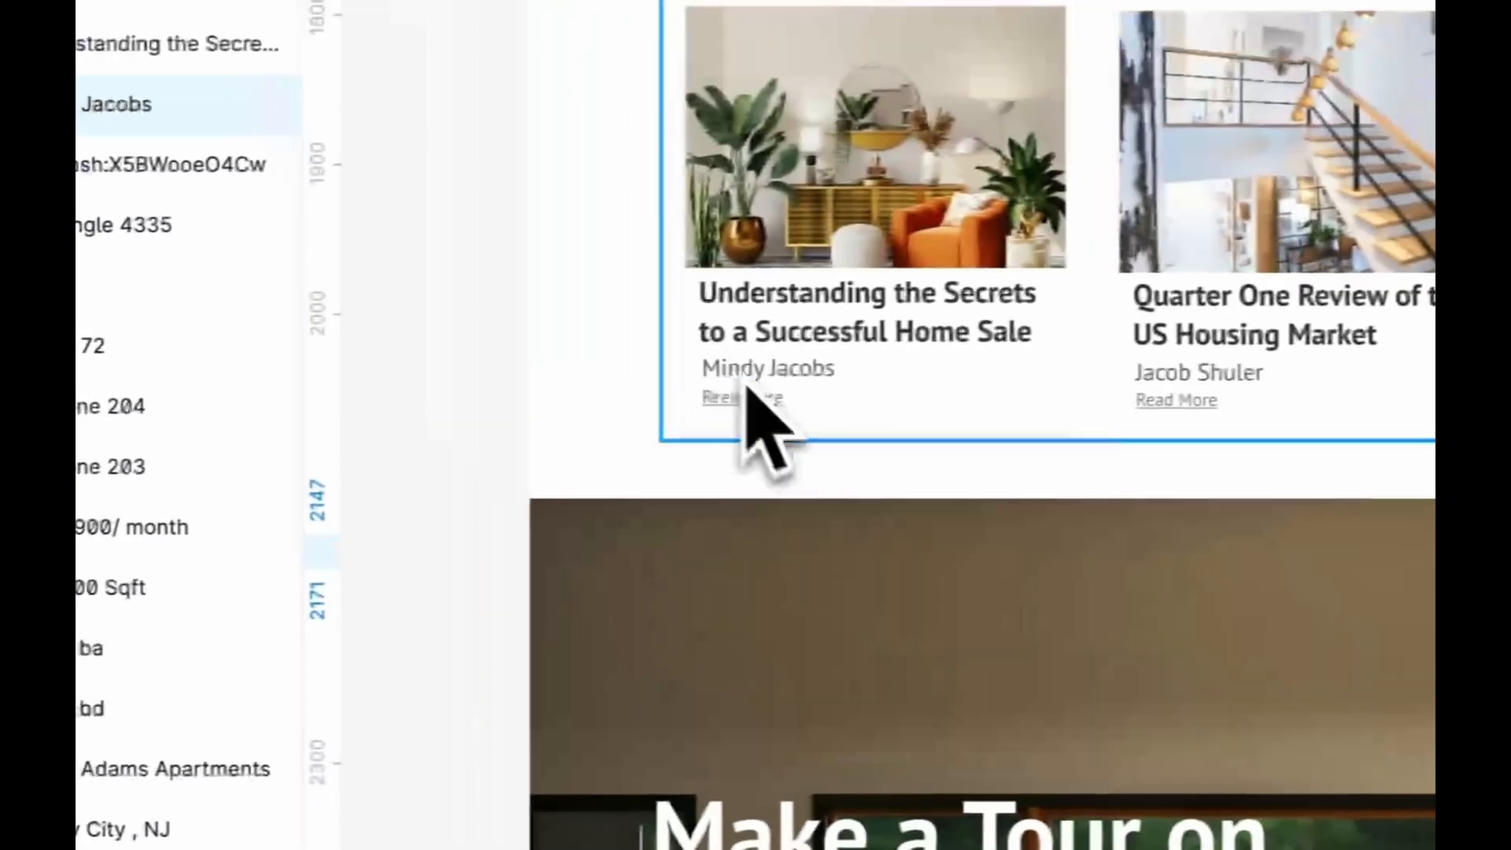
Turn the copied cards into three news cards with article photos, titles, authors and dates, and add an outlined See All News button
{"action": "scroll", "coordinate": [818, 409], "scroll_direction": "up", "scroll_amount": 3}
{"action": "scroll", "coordinate": [818, 410], "scroll_direction": "right", "scroll_amount": 2}
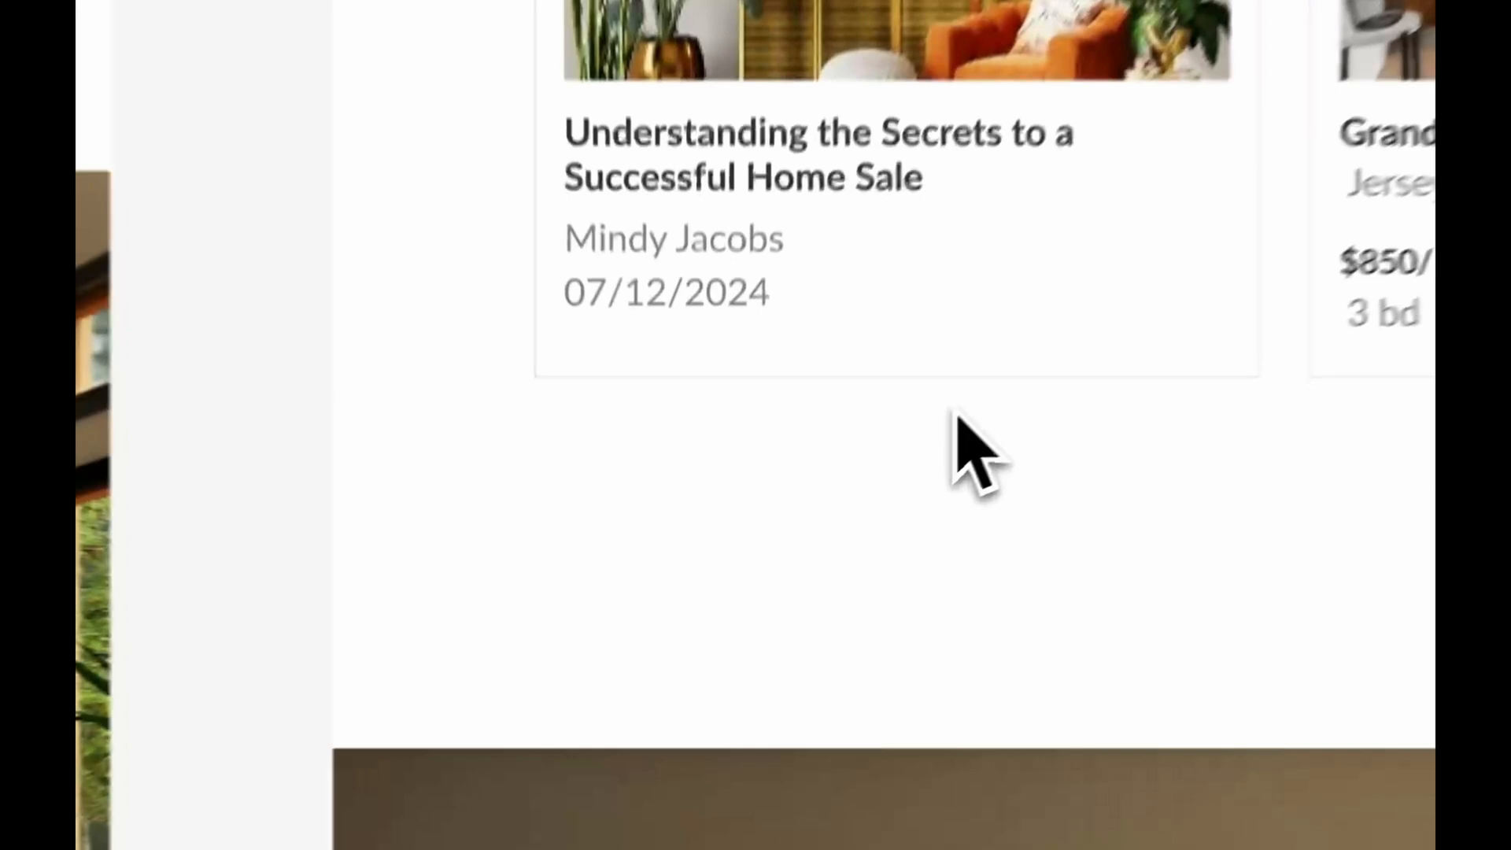
{"action": "scroll", "coordinate": [958, 456], "scroll_direction": "down", "scroll_amount": 3}
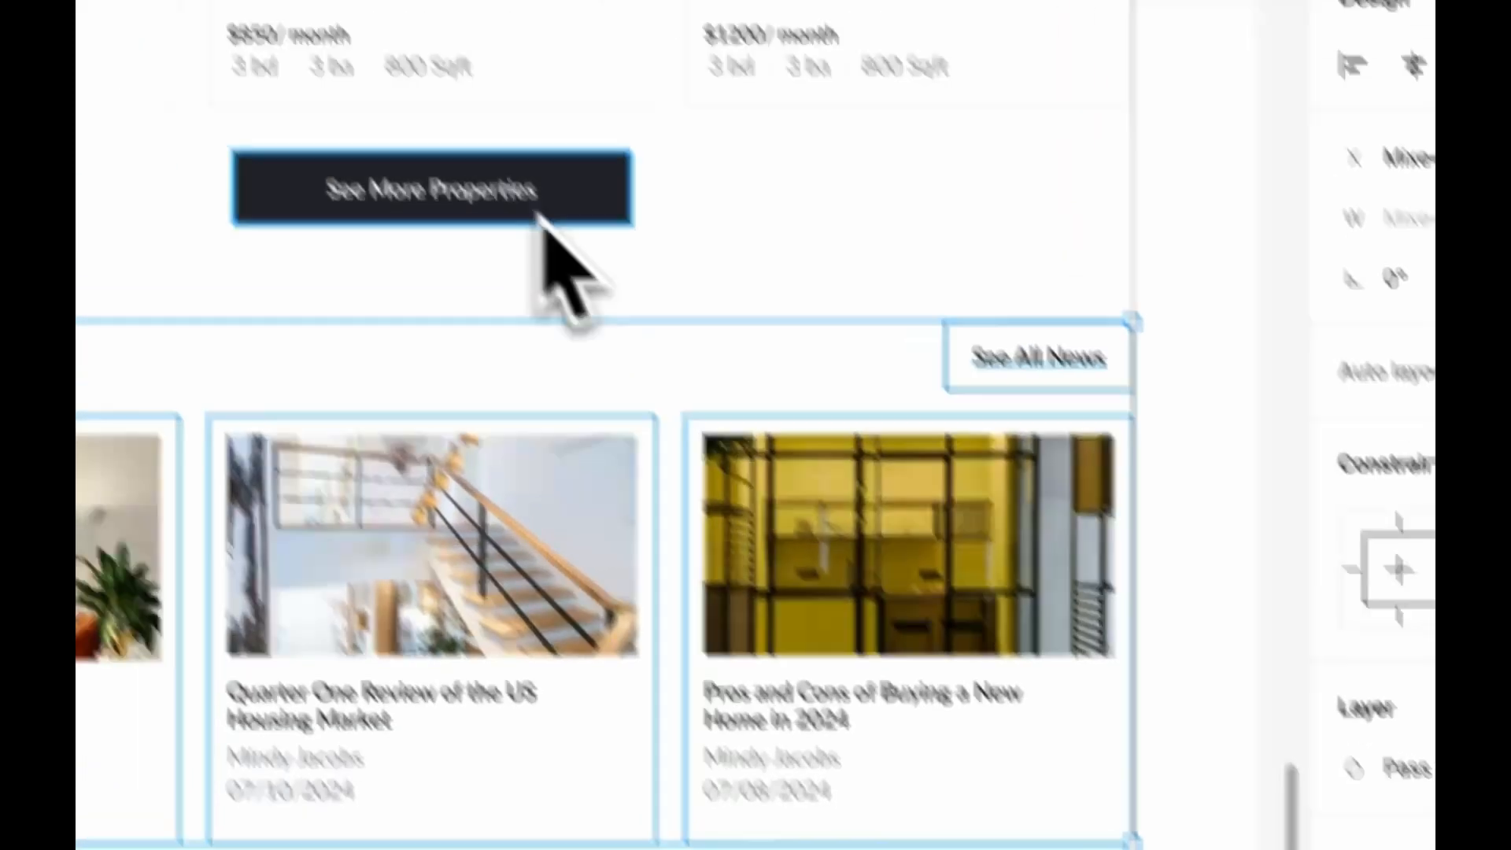
{"action": "left_click", "coordinate": [487, 47]}
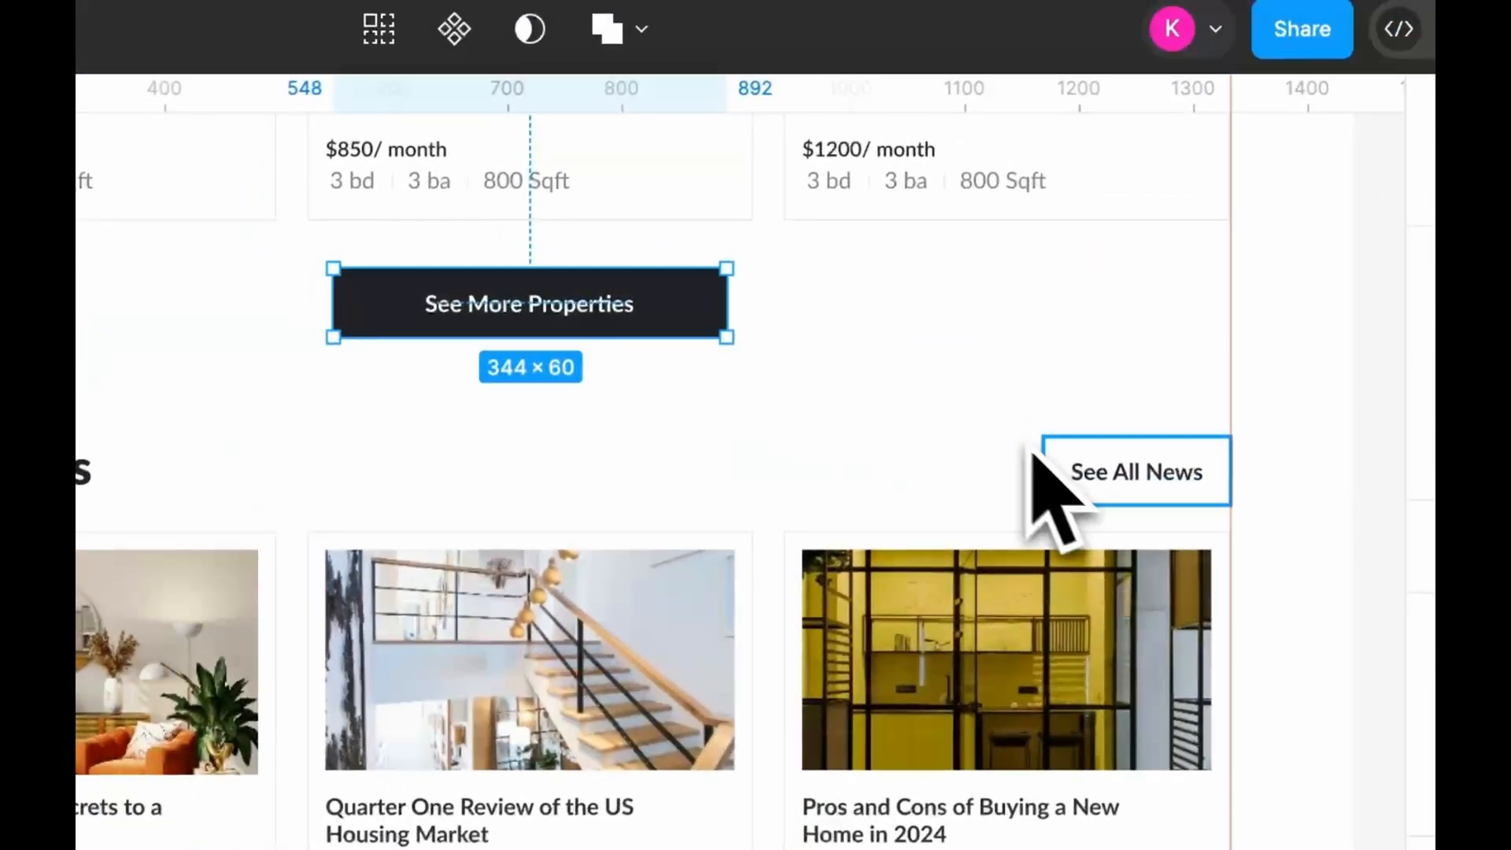
{"action": "left_click", "coordinate": [834, 206]}
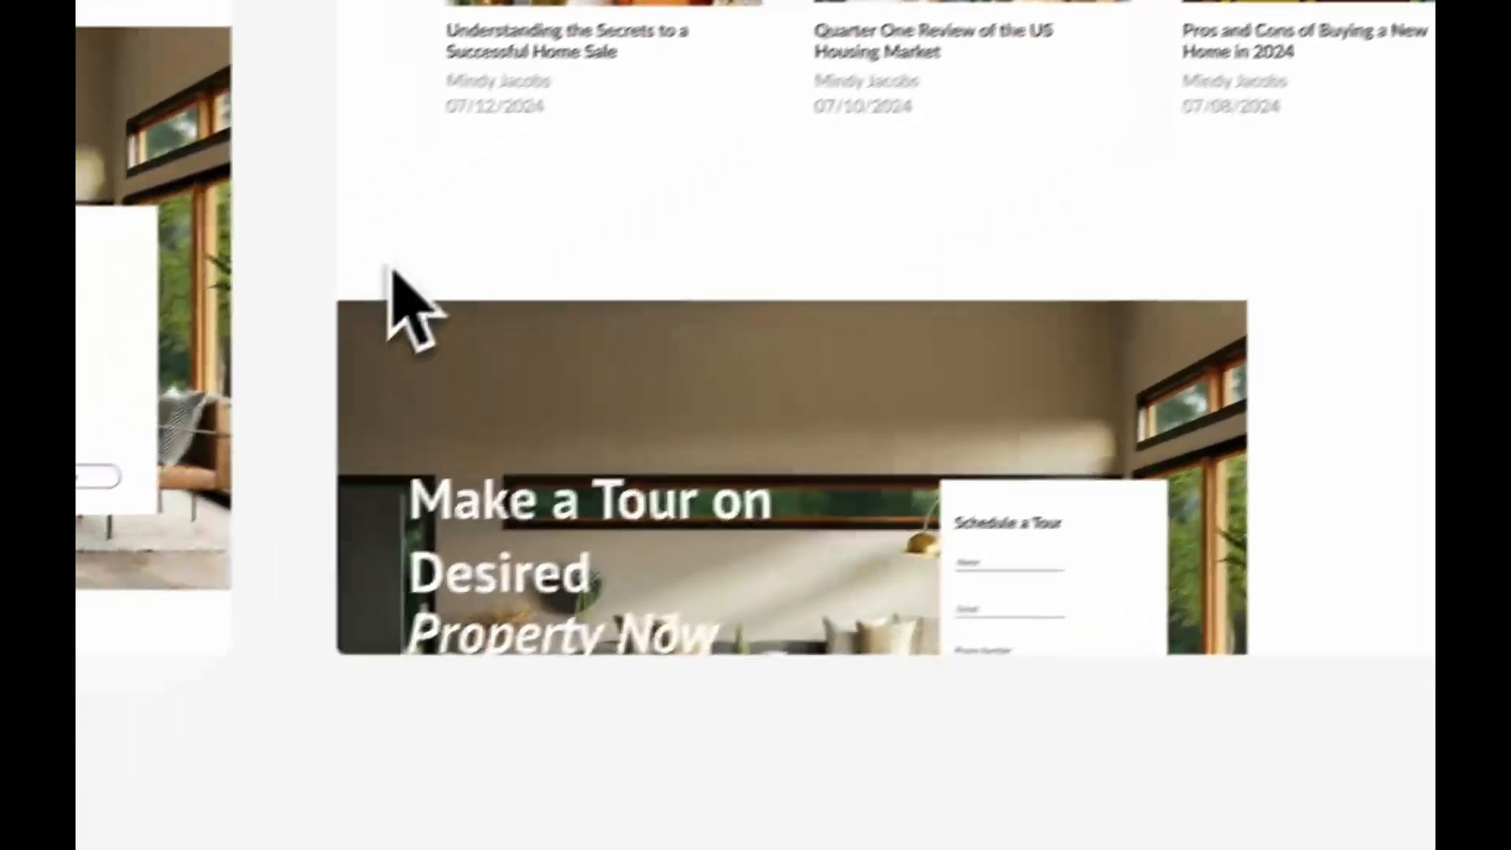
Delete the Make a Tour image section with its form below the news cards and add a "Popular Neighborhoods" heading there
{"action": "left_click_drag", "start_coordinate": [136, 393], "coordinate": [1073, 702]}
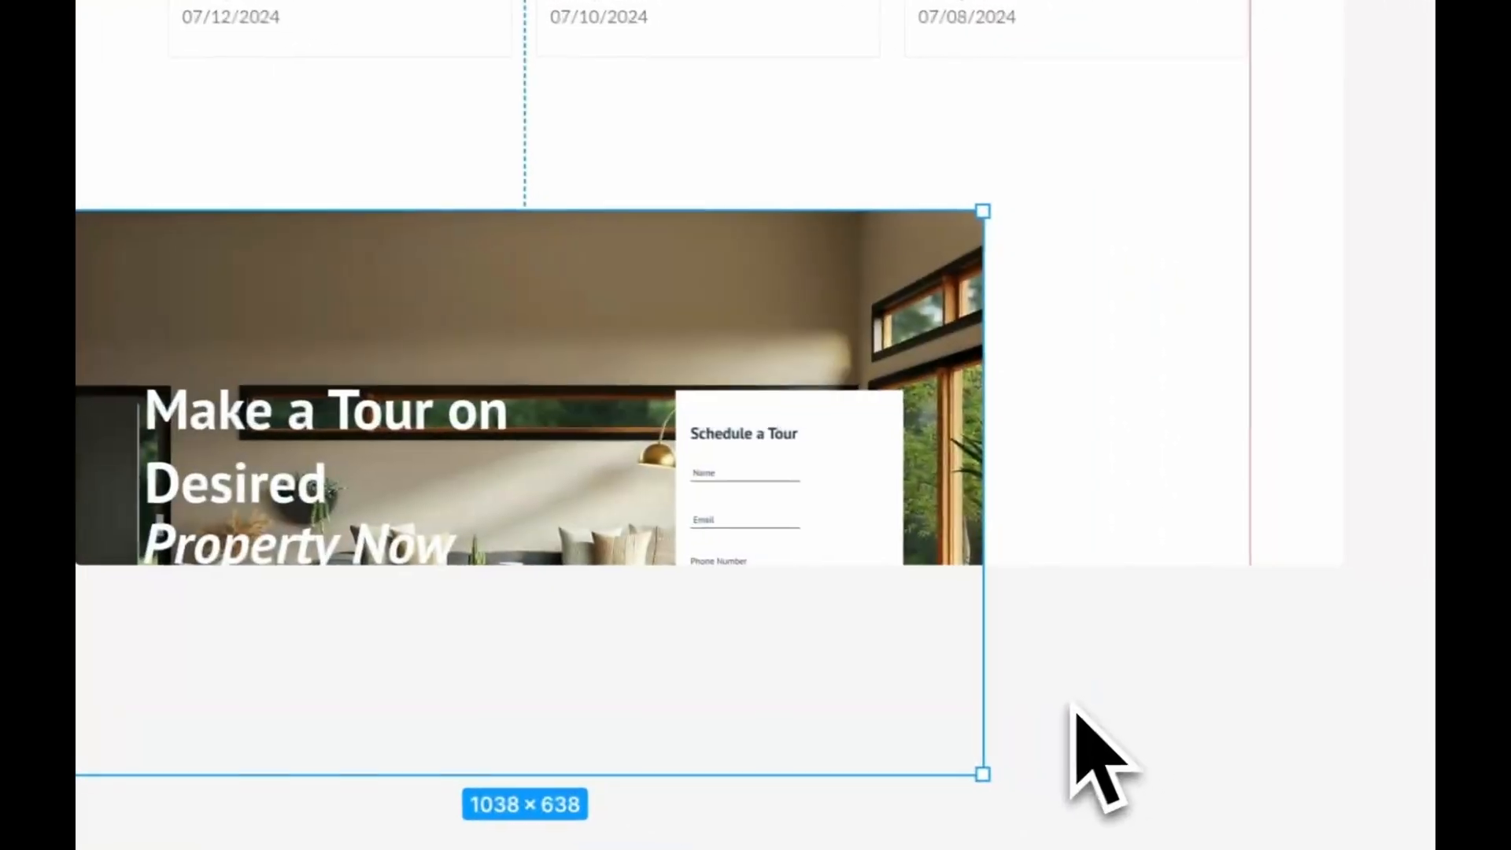
{"action": "key", "text": "Delete"}
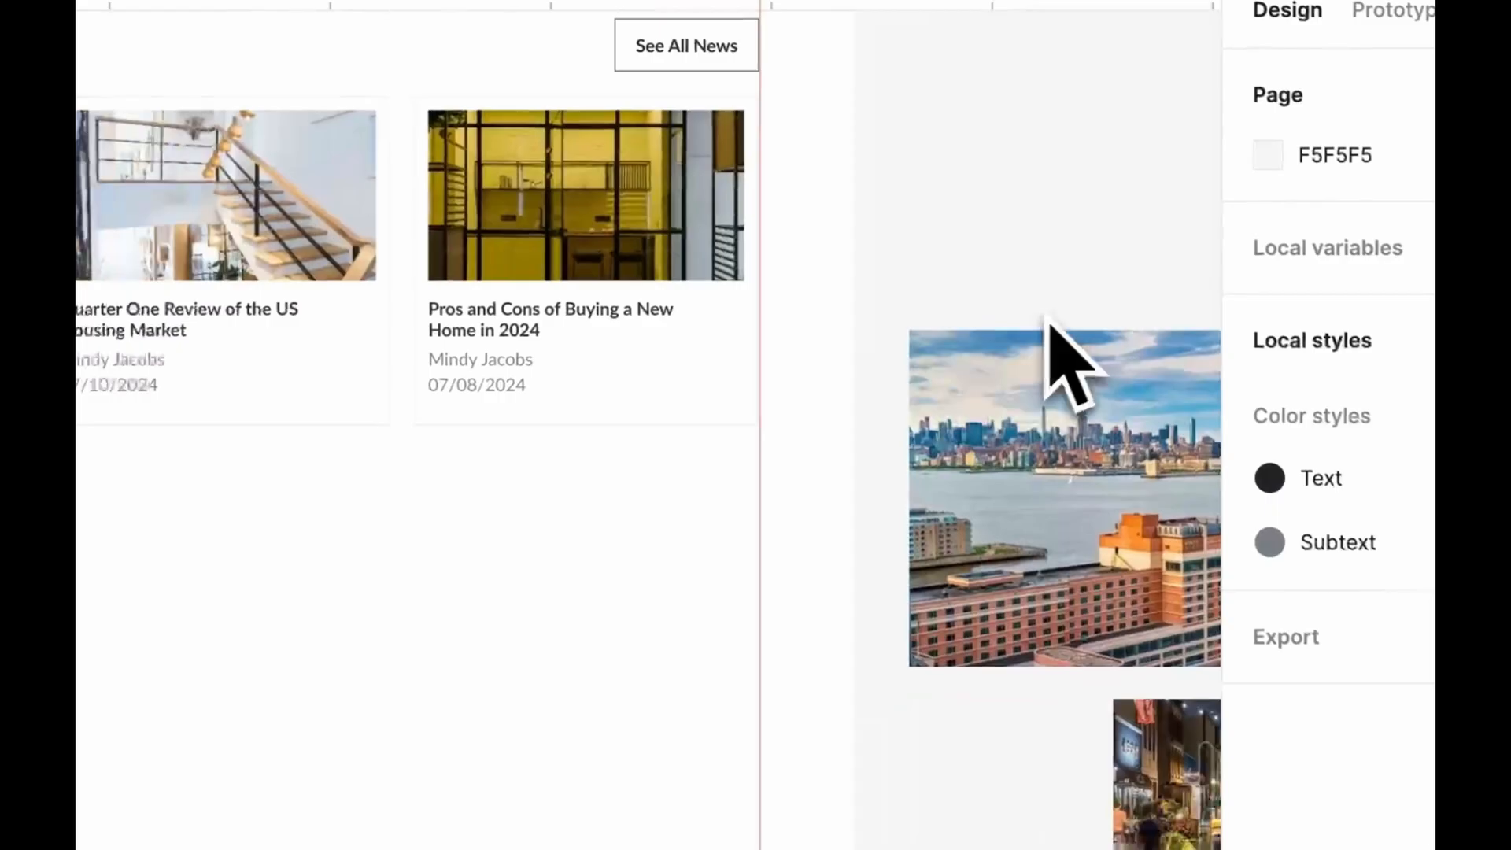
Arrange one large and two stacked neighborhood photos under the heading, widening the lower skyline photo to the layout's margin guide
{"action": "left_click_drag", "start_coordinate": [1062, 347], "coordinate": [481, 663]}
{"action": "left_click_drag", "start_coordinate": [1400, 769], "coordinate": [797, 564]}
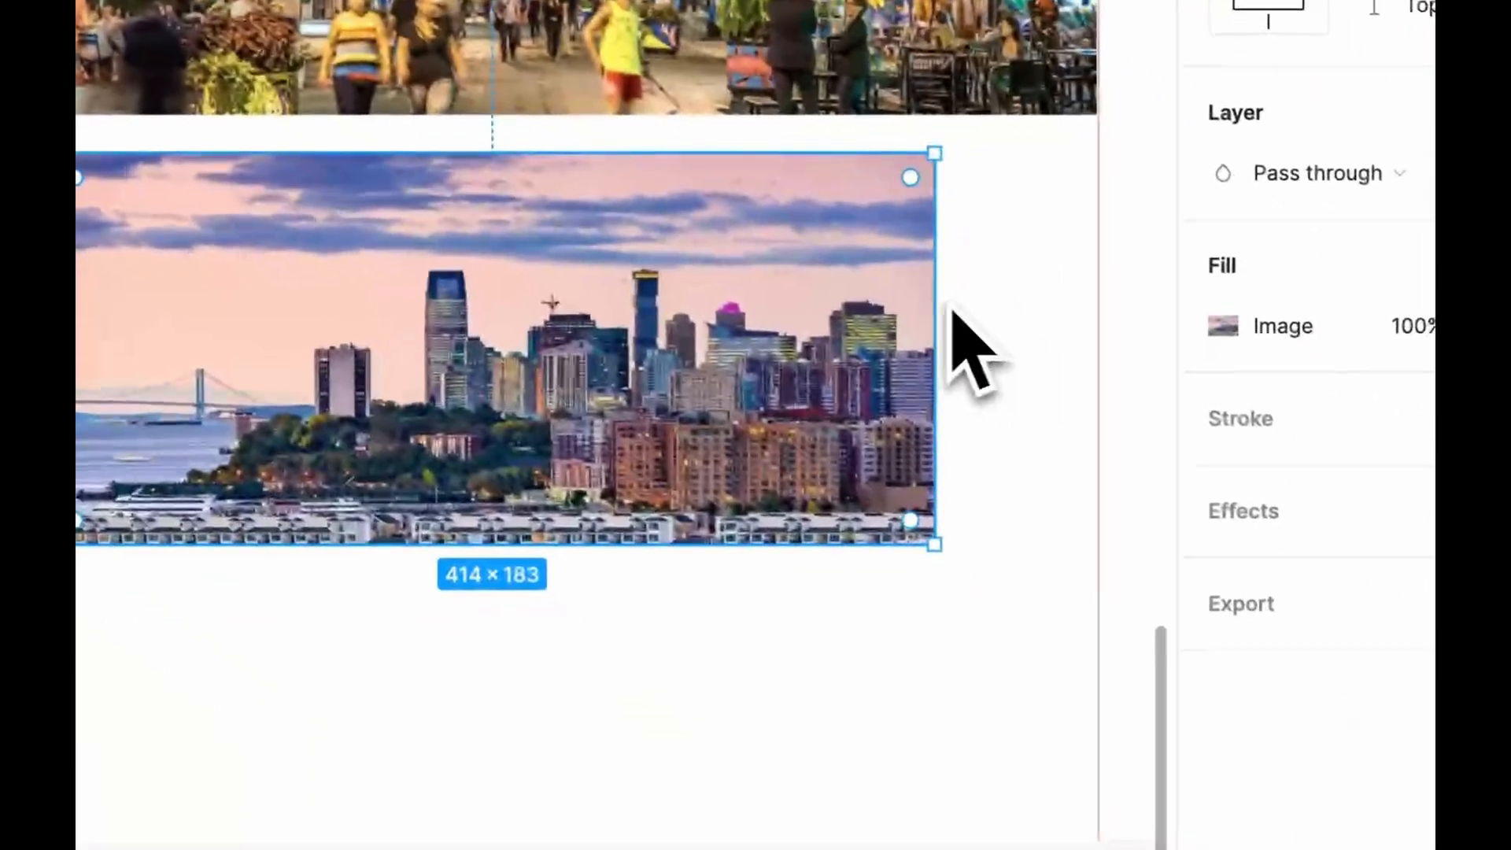
{"action": "left_click_drag", "start_coordinate": [948, 311], "coordinate": [1100, 308]}
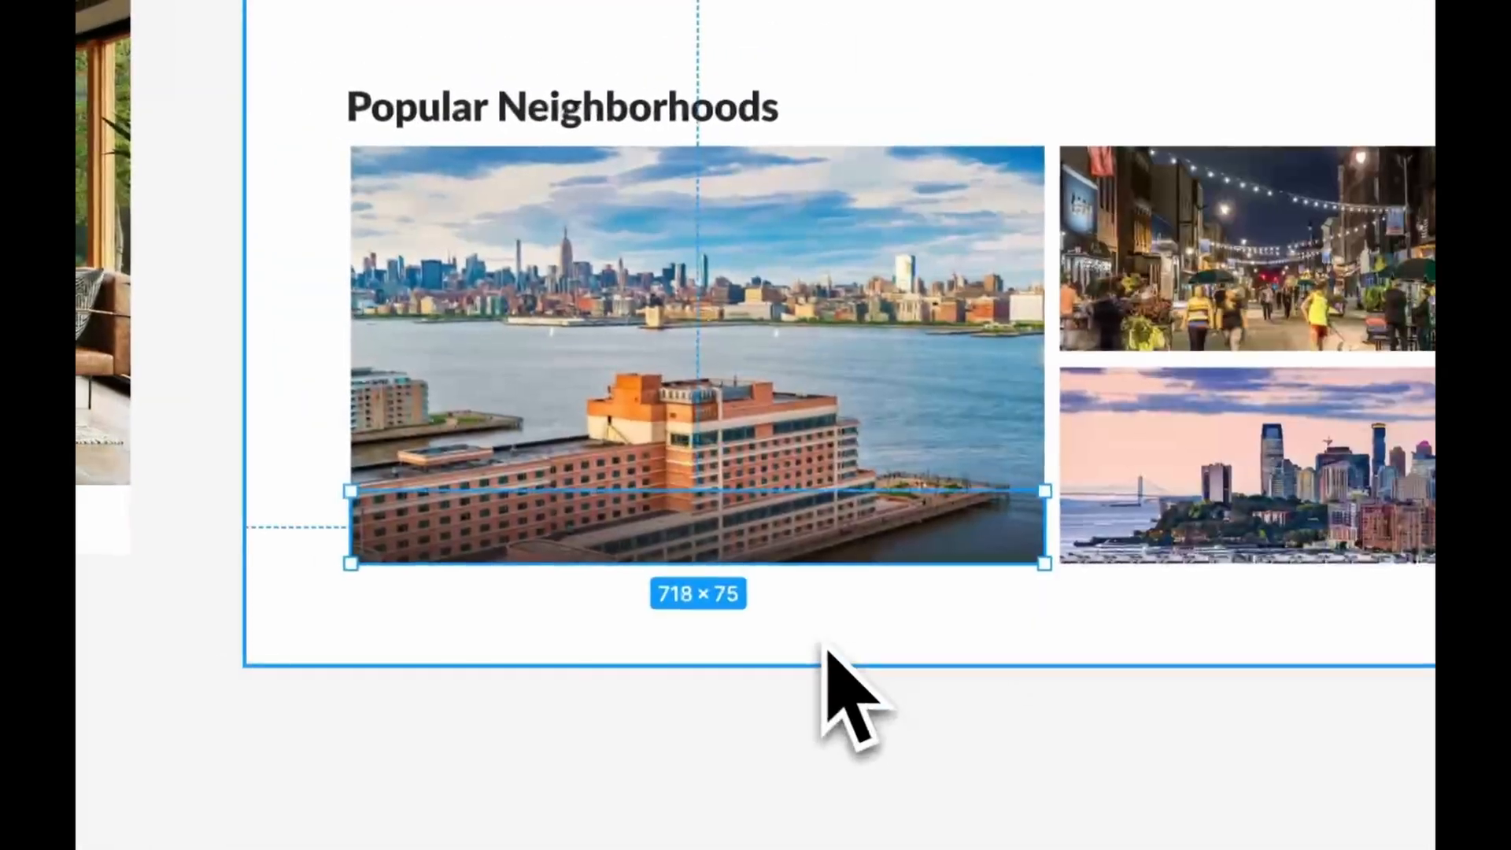
Label the large neighborhood photo "The Waterfront" near its lower edge in white Lato ExtraBold, size 42
{"action": "scroll", "coordinate": [823, 645], "scroll_direction": "up", "scroll_amount": 5}
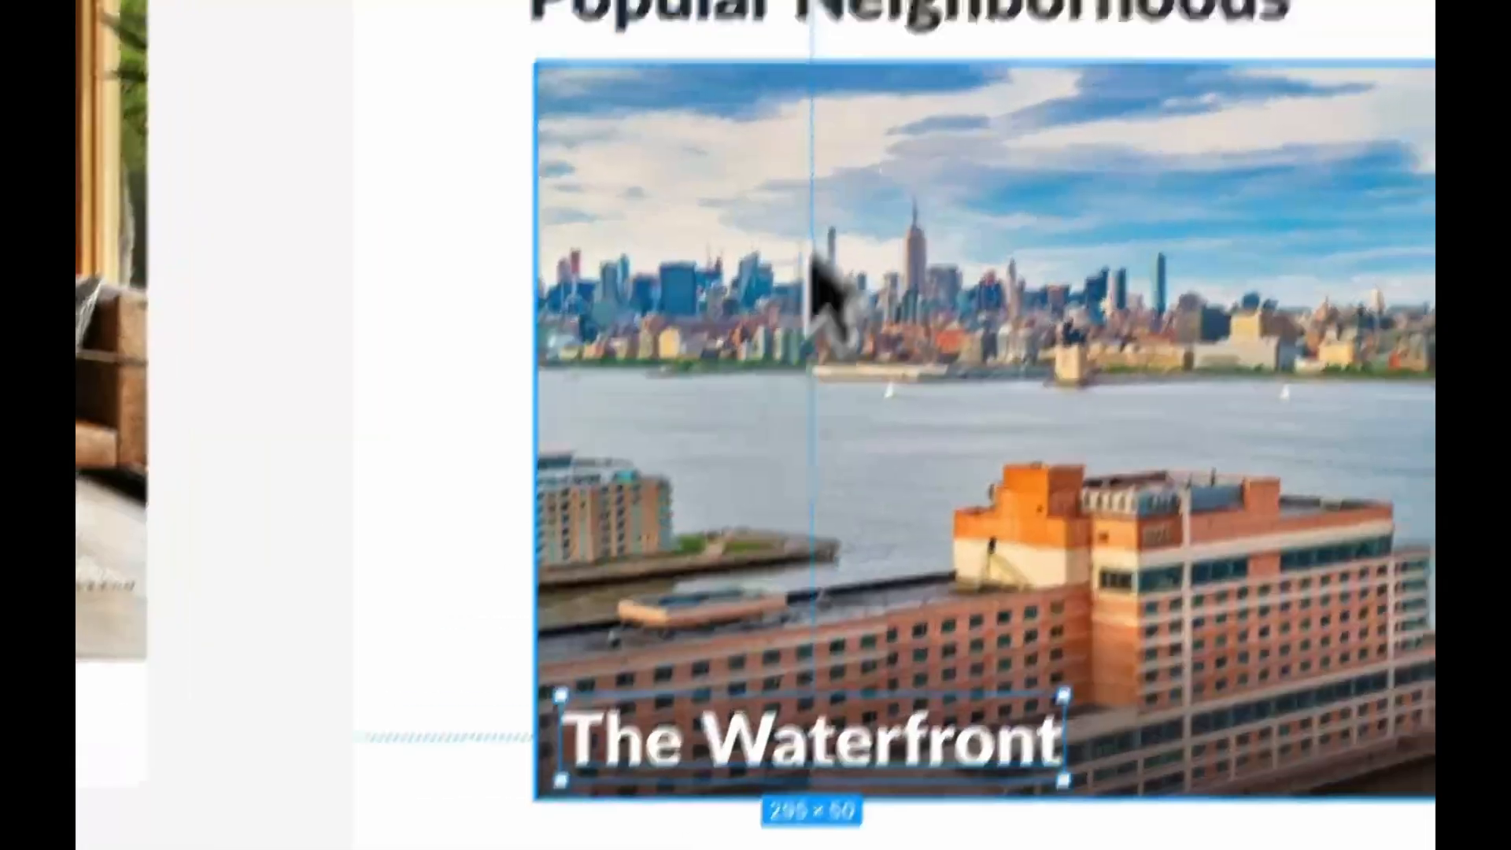
{"action": "left_click", "coordinate": [748, 175]}
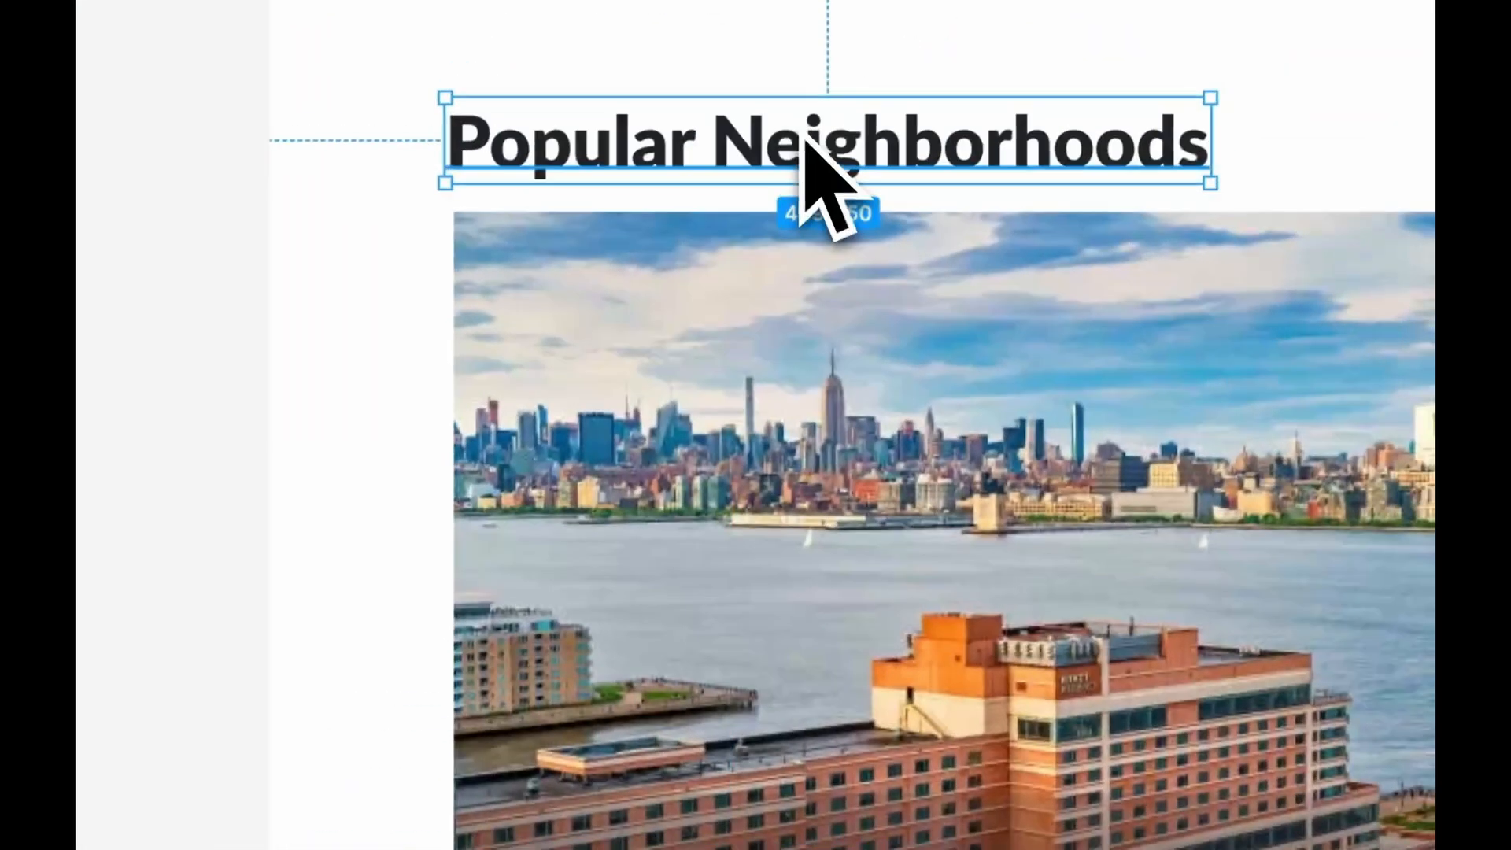
{"action": "left_click", "coordinate": [478, 472]}
{"action": "scroll", "coordinate": [478, 472], "scroll_direction": "down", "scroll_amount": 3}
{"action": "type", "text": "T"}
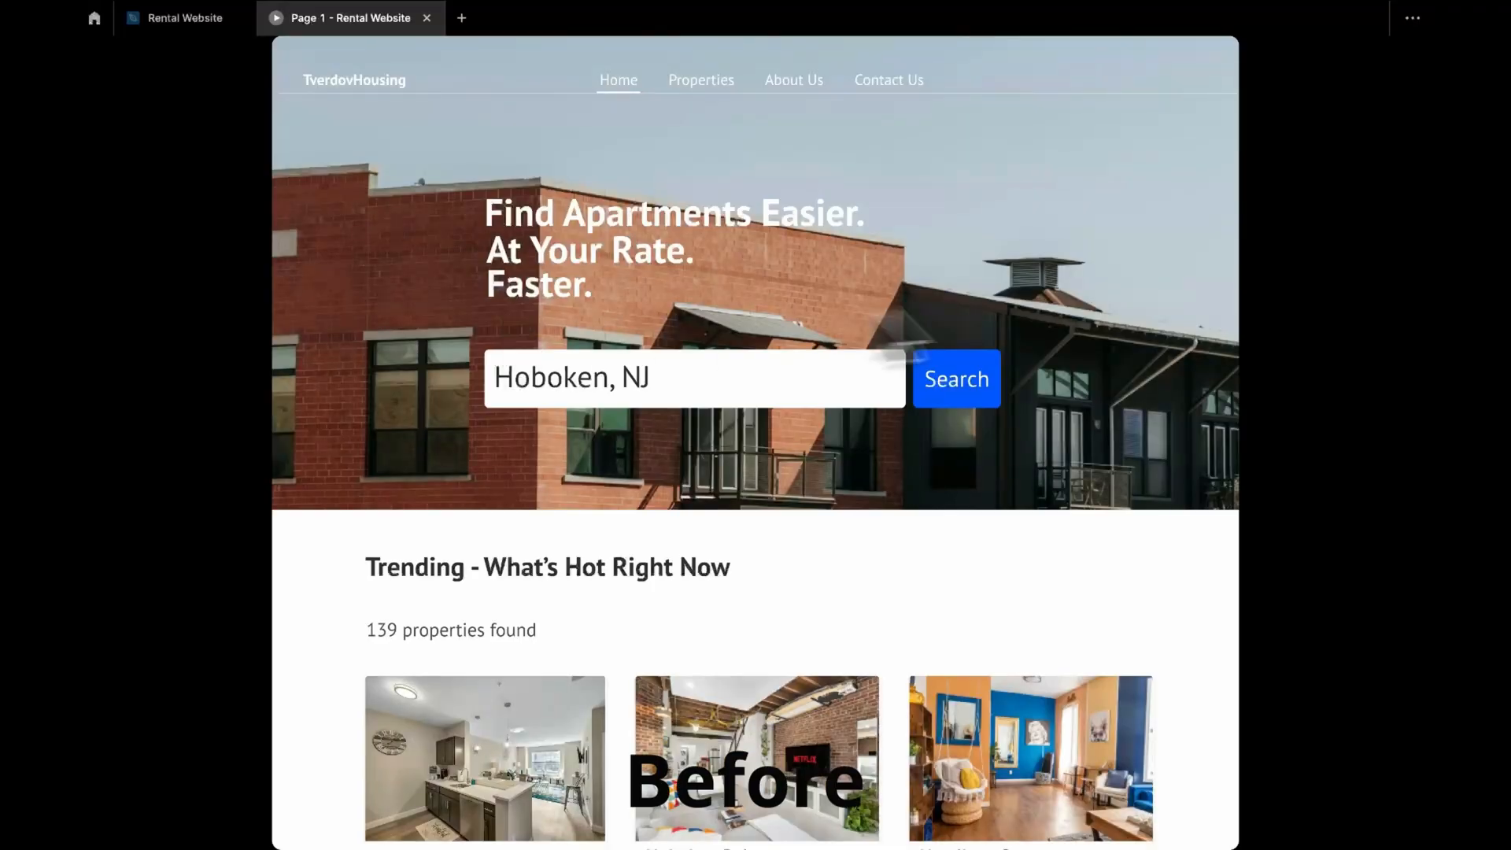
Review the original and redesigned landing pages in the prototype preview, going from the hero down through the listings and news
{"action": "scroll", "coordinate": [1199, 323], "scroll_direction": "down", "scroll_amount": 10}
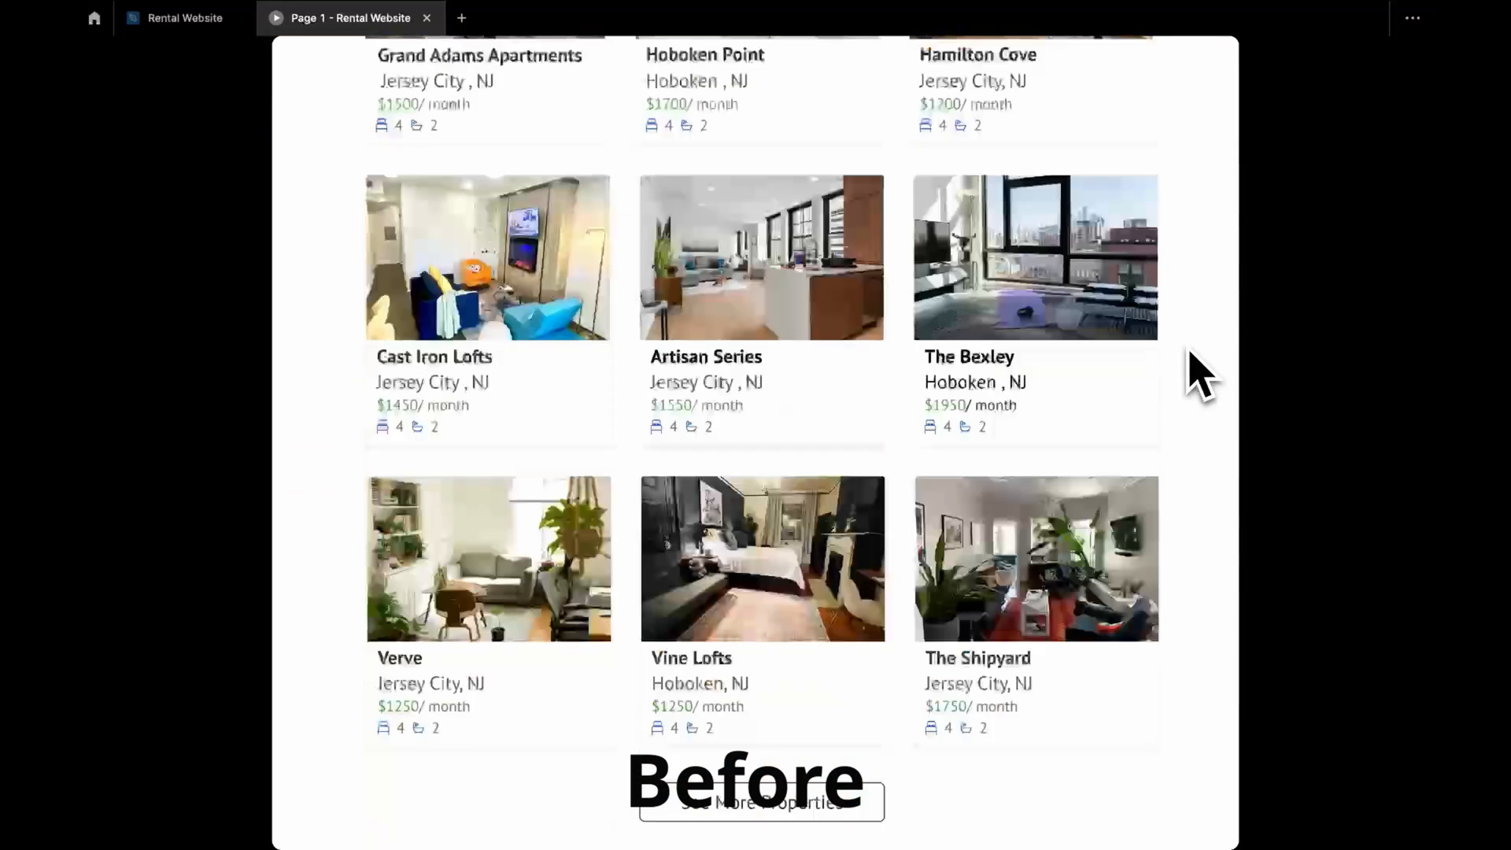
{"action": "scroll", "coordinate": [1190, 355], "scroll_direction": "down", "scroll_amount": 10}
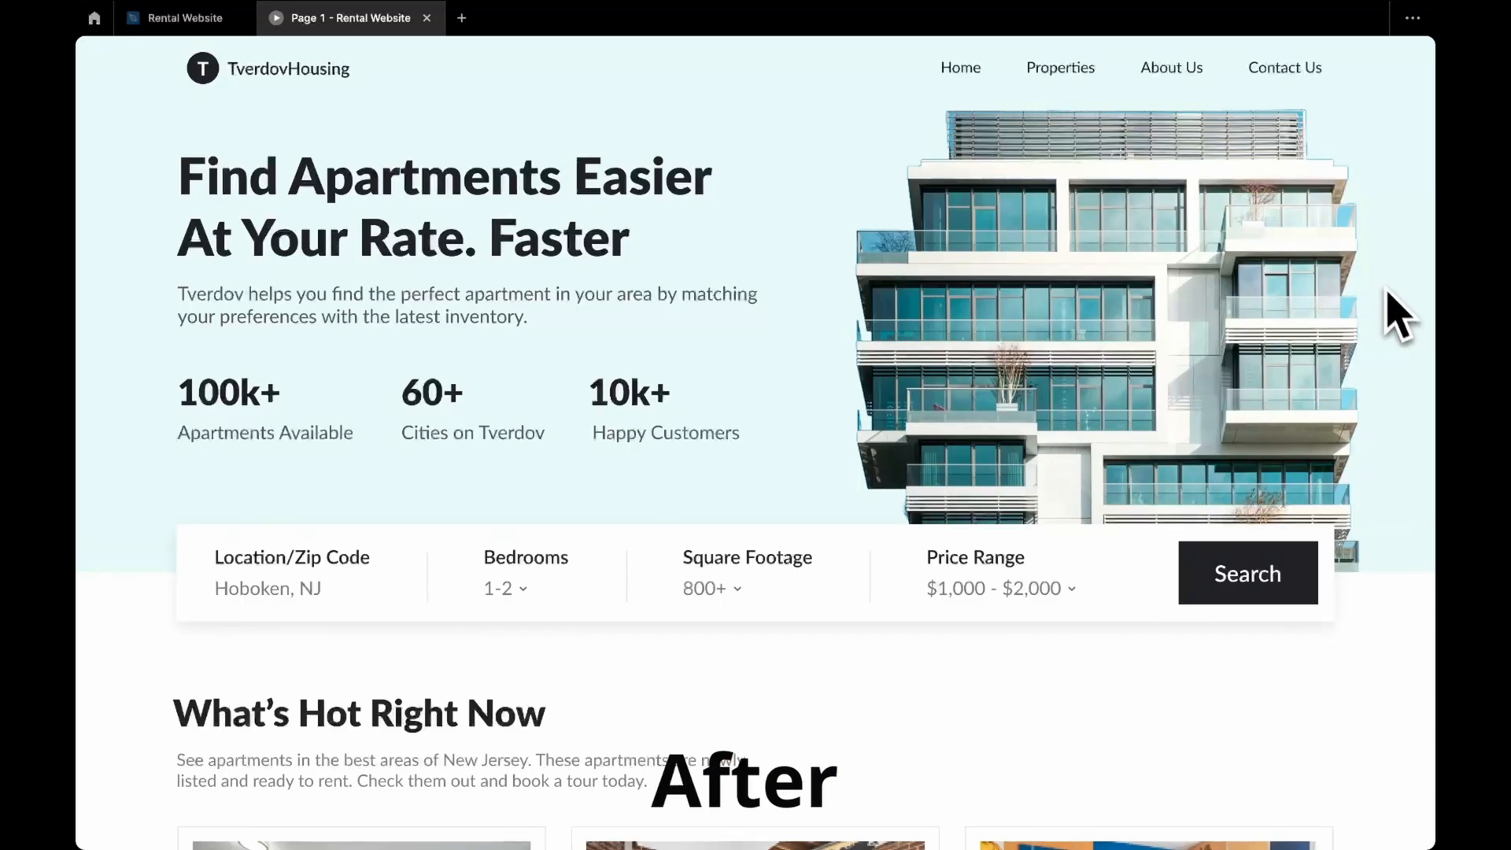
{"action": "scroll", "coordinate": [1399, 314], "scroll_direction": "down", "scroll_amount": 5}
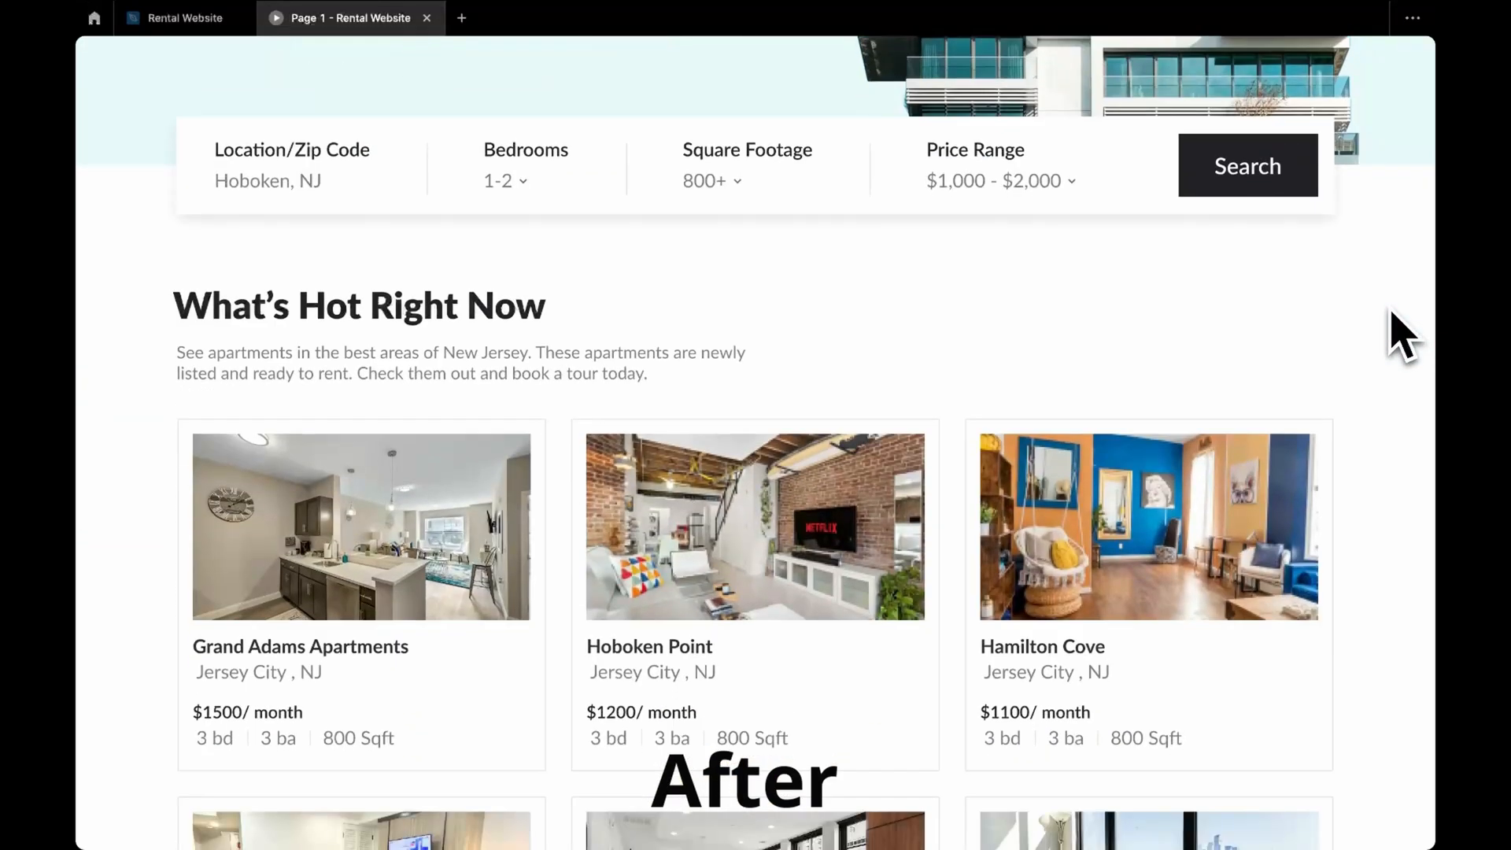
{"action": "scroll", "coordinate": [1391, 314], "scroll_direction": "down", "scroll_amount": 6}
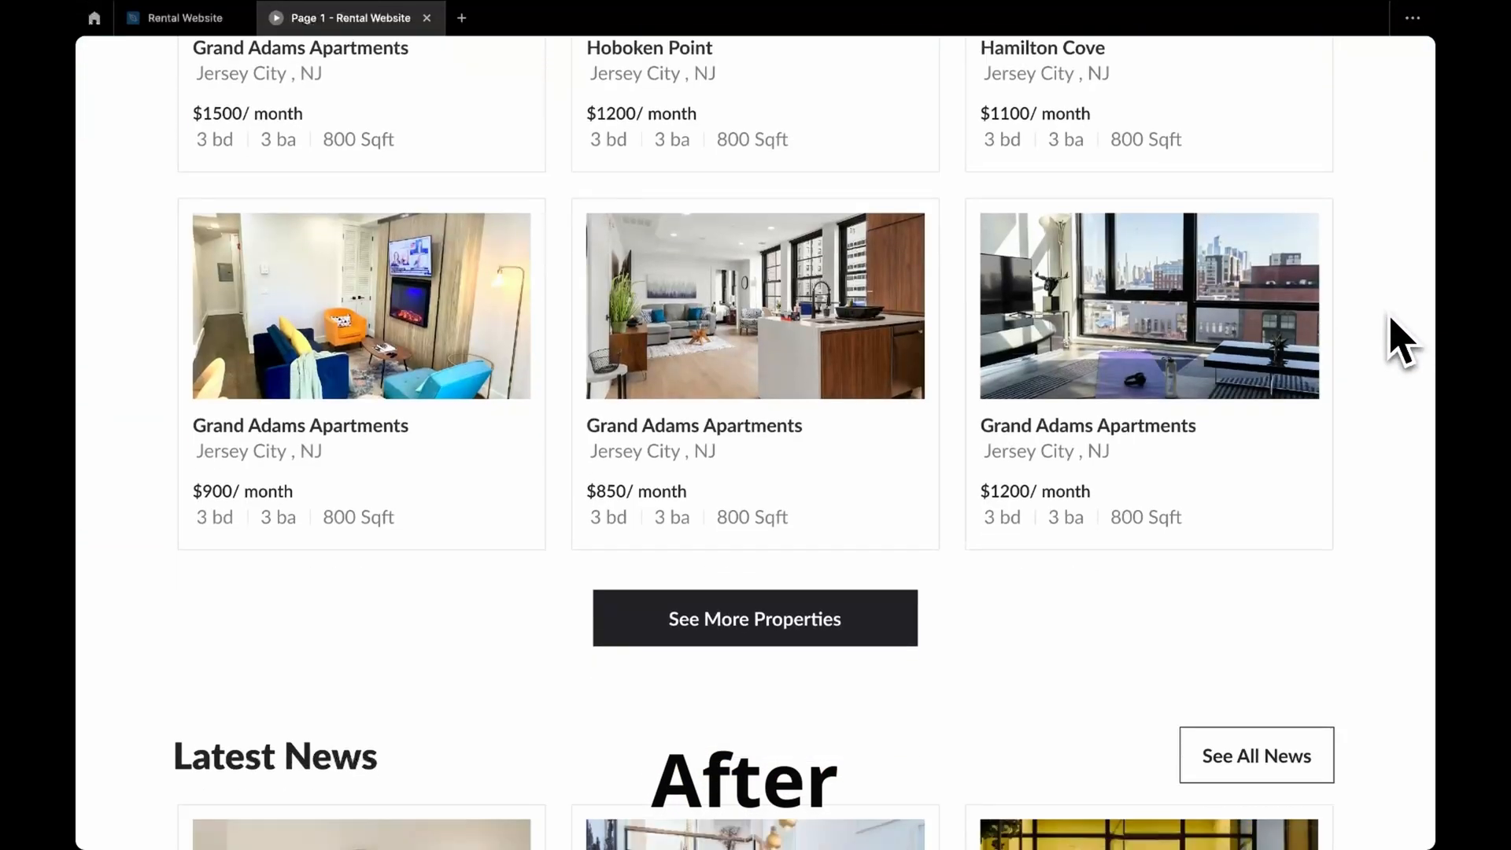
{"action": "scroll", "coordinate": [1399, 342], "scroll_direction": "down", "scroll_amount": 5}
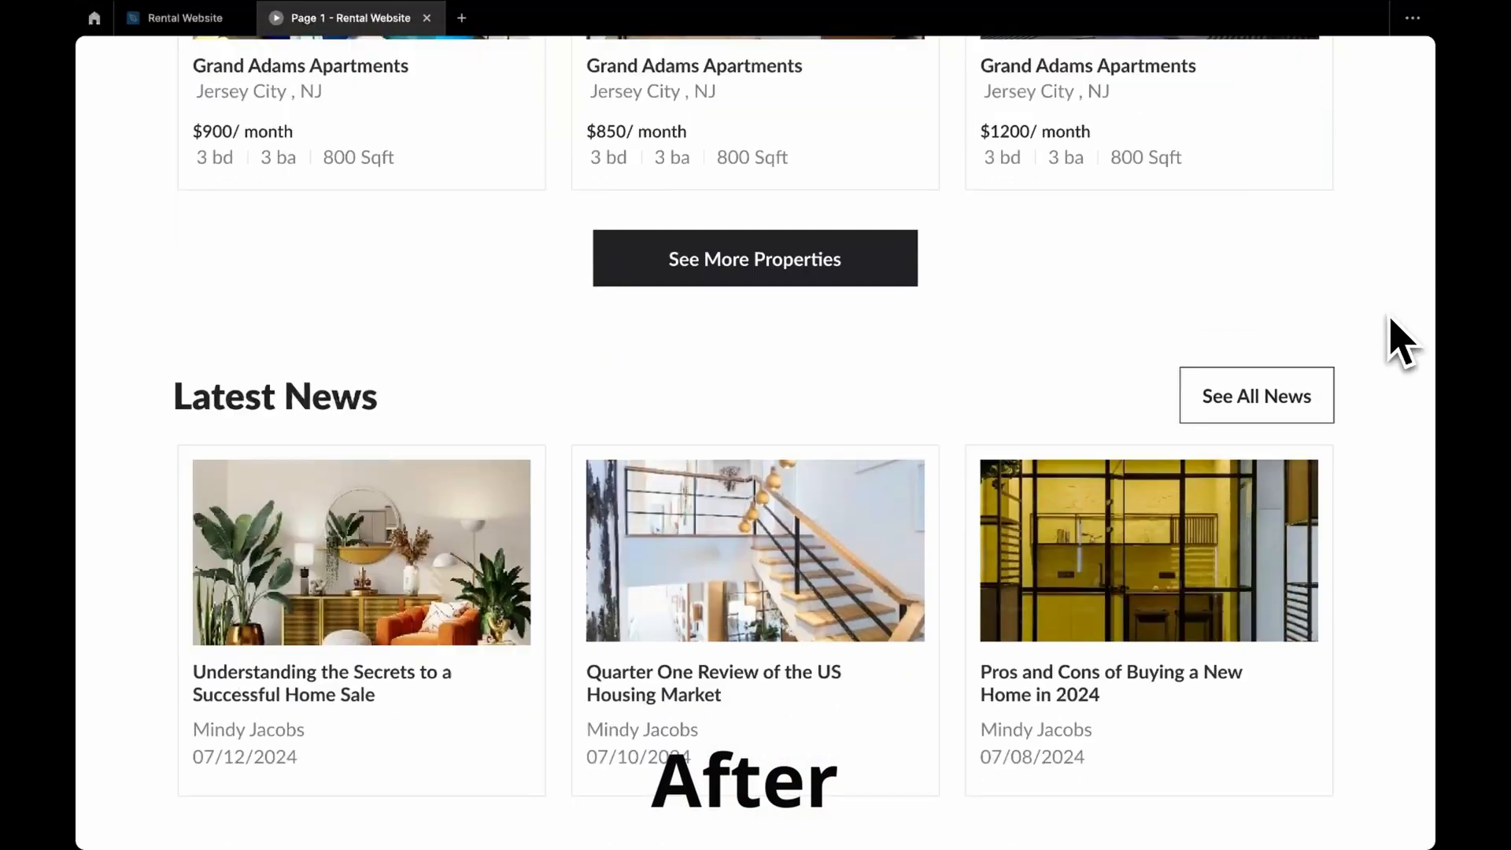
{"action": "scroll", "coordinate": [1399, 342], "scroll_direction": "down", "scroll_amount": 3}
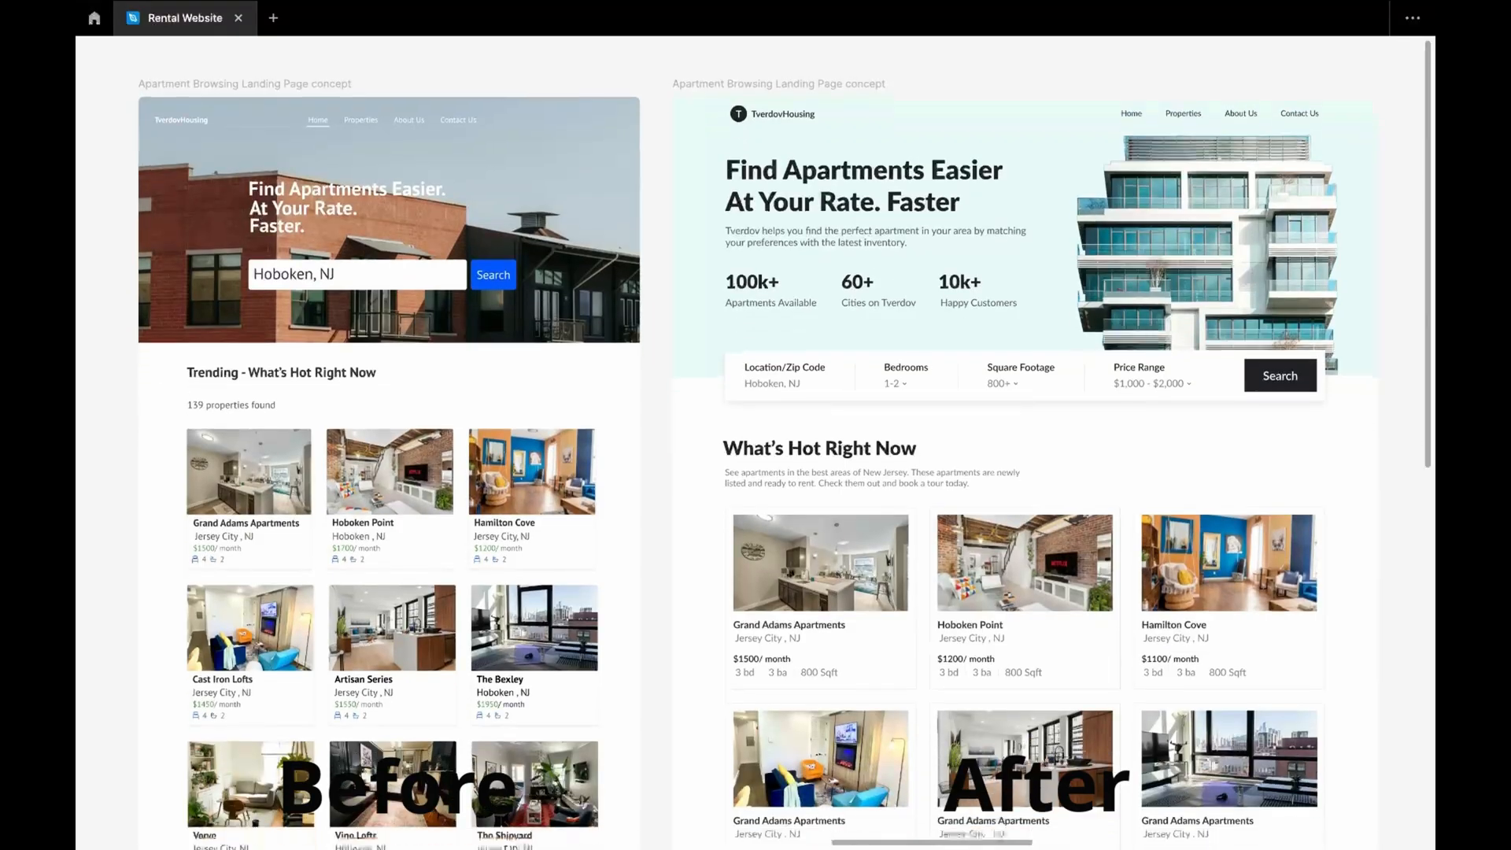